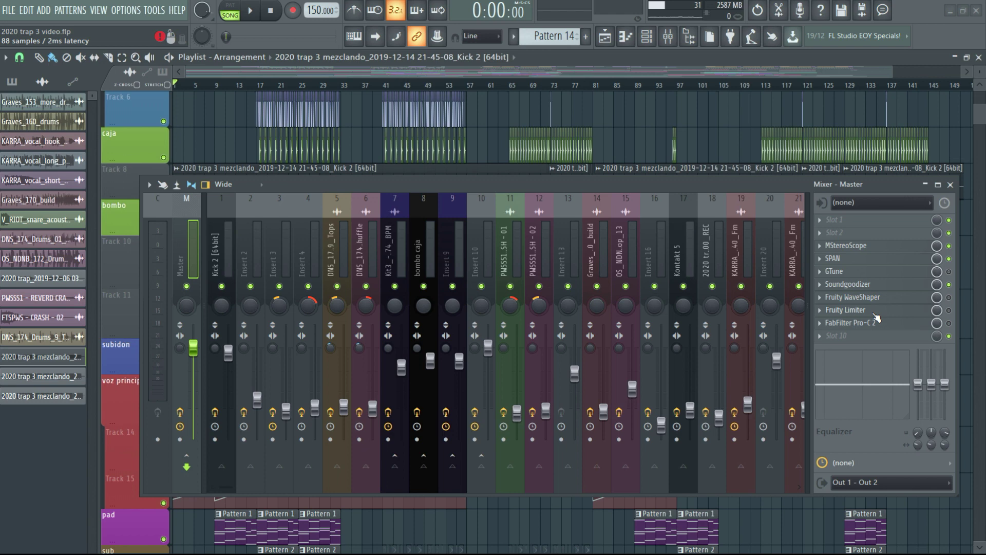
- Choose FL Studio ASIO as the device in the audio settings and close the settings
click(128, 11)
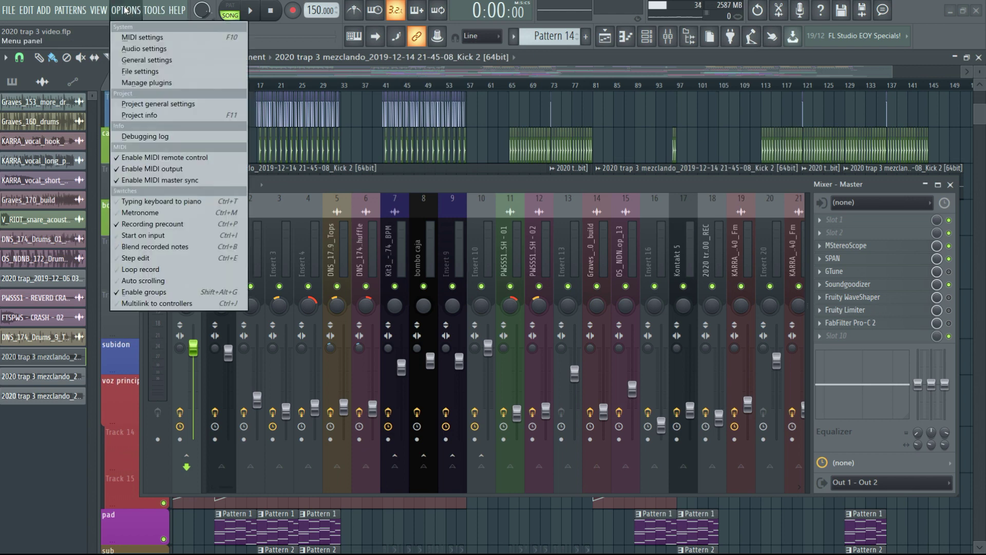
click(152, 50)
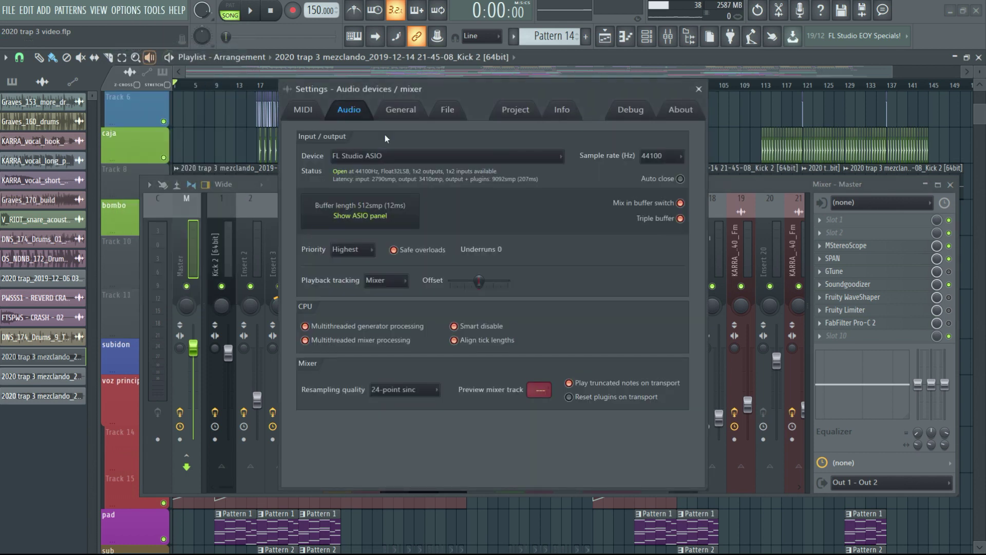
click(471, 157)
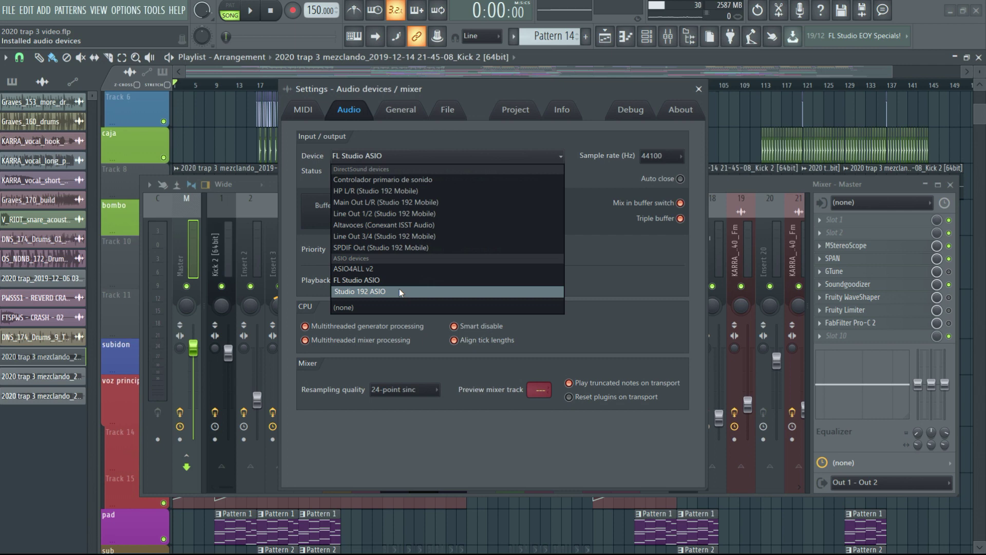
click(459, 283)
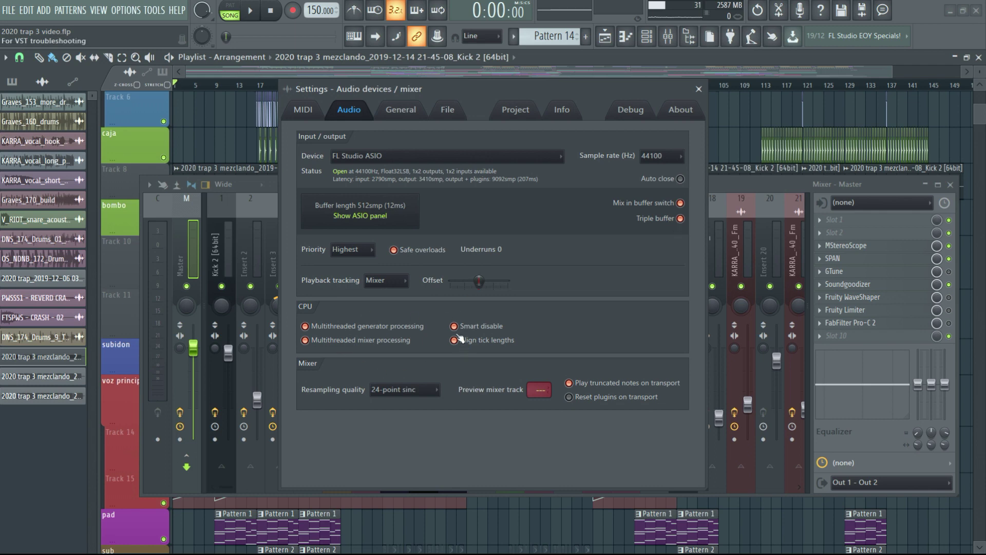
click(699, 90)
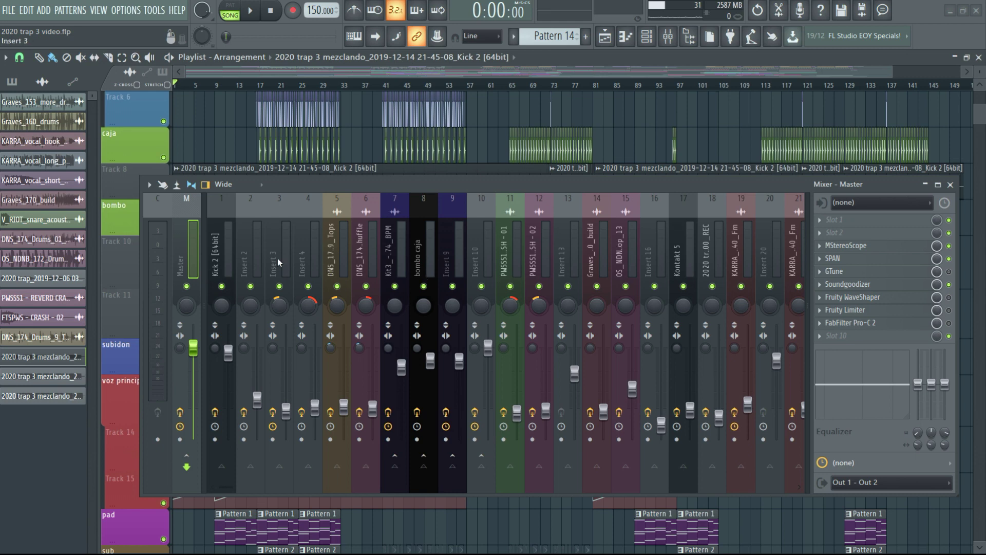
- Select the Kick 2 mixer track, lower the mixer window, and open the channel settings of the Kick 2 audio clip
click(235, 255)
drag(418, 196, 434, 269)
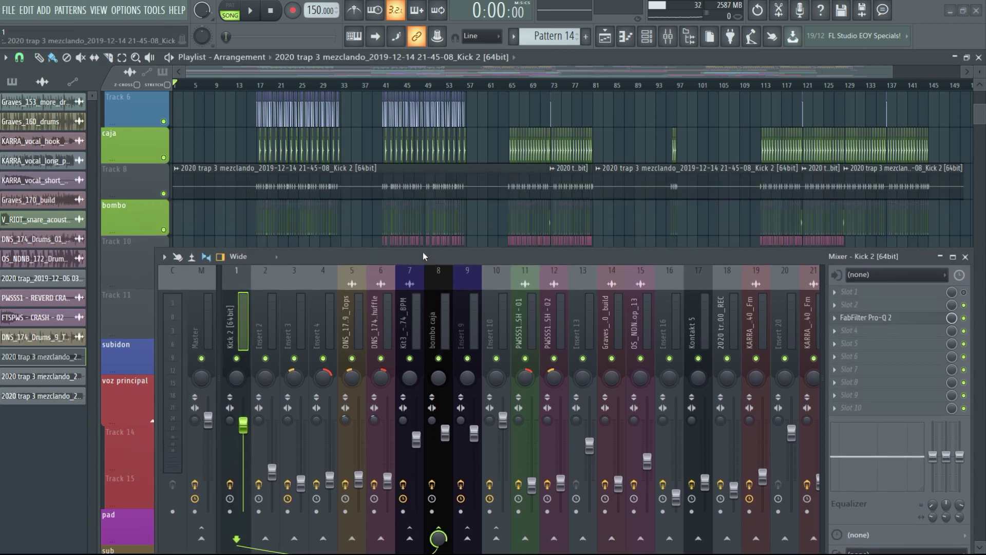
double_click(328, 182)
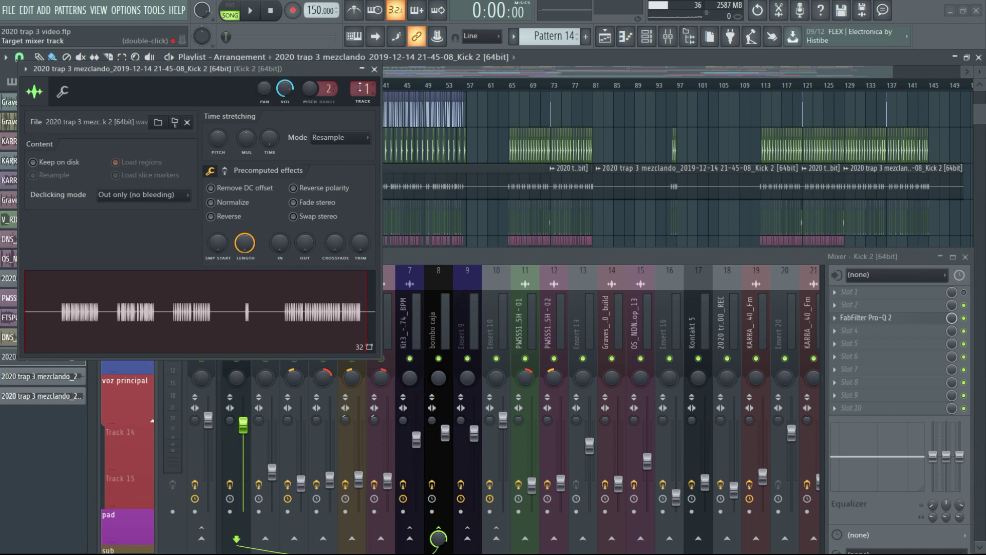
double_click(362, 89)
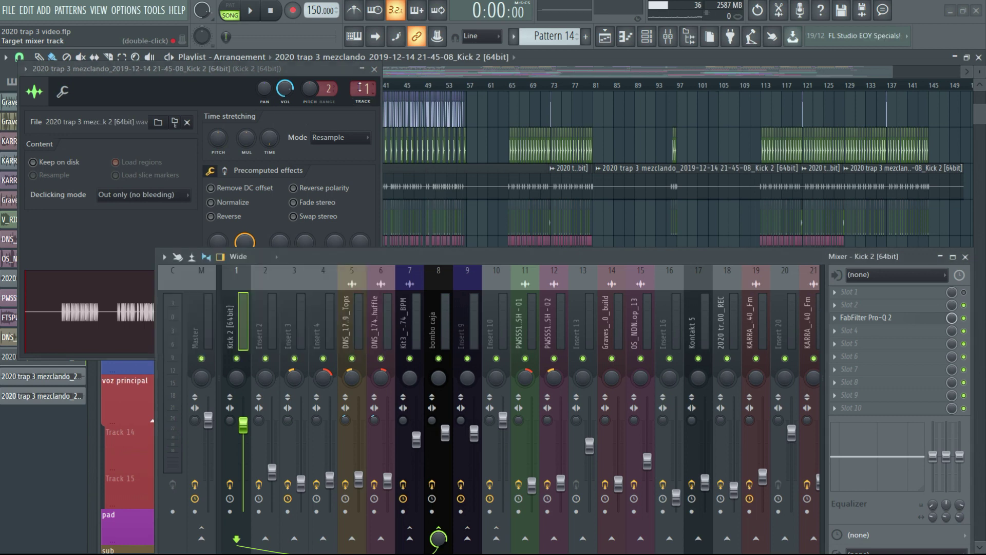
- Route the selected channel to the Kick 2 mixer track and close the mixer
right_click(245, 317)
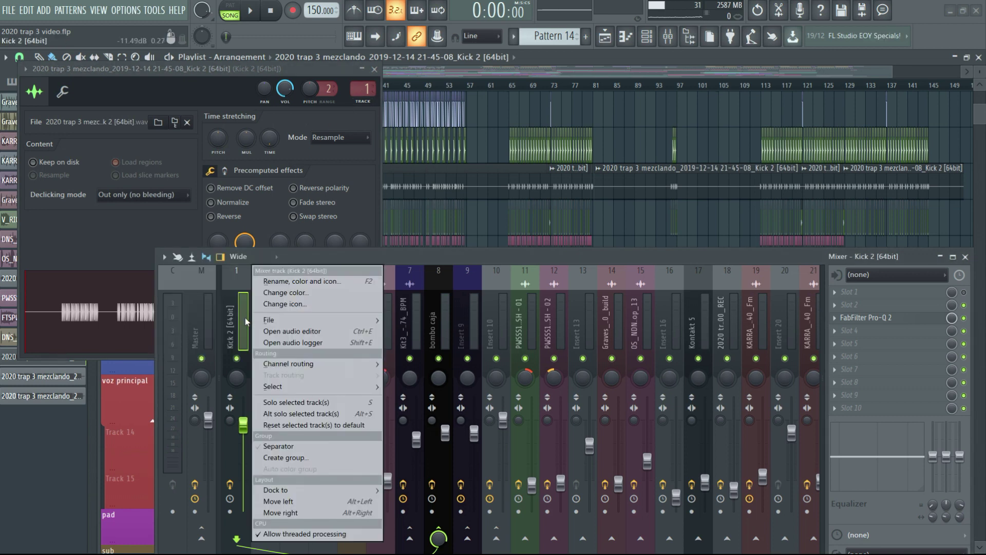
mouse_move(304, 363)
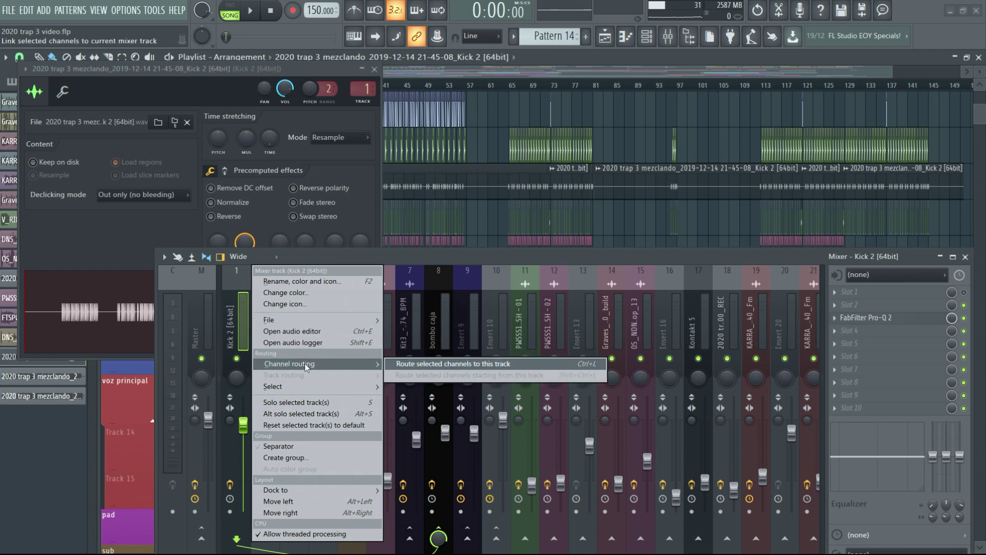
click(421, 363)
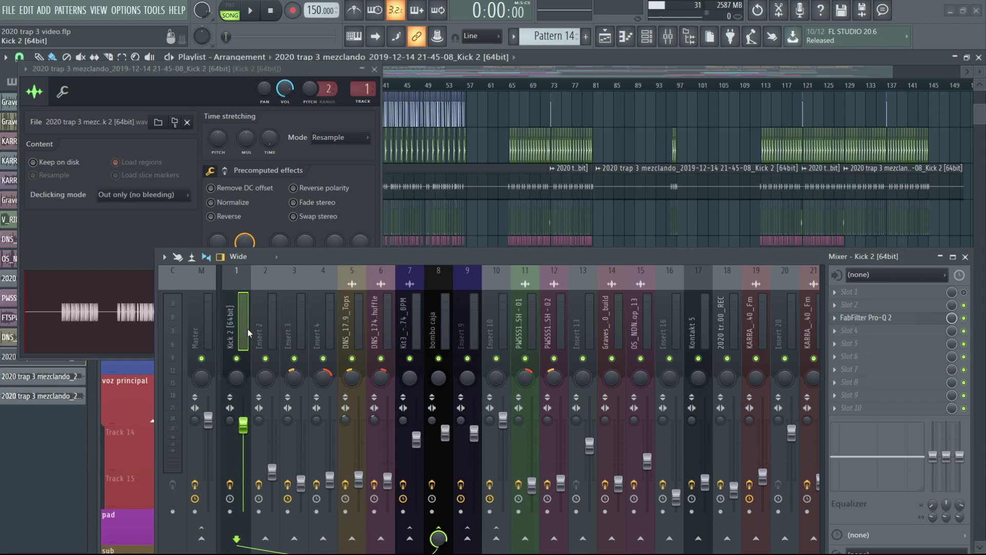
click(667, 35)
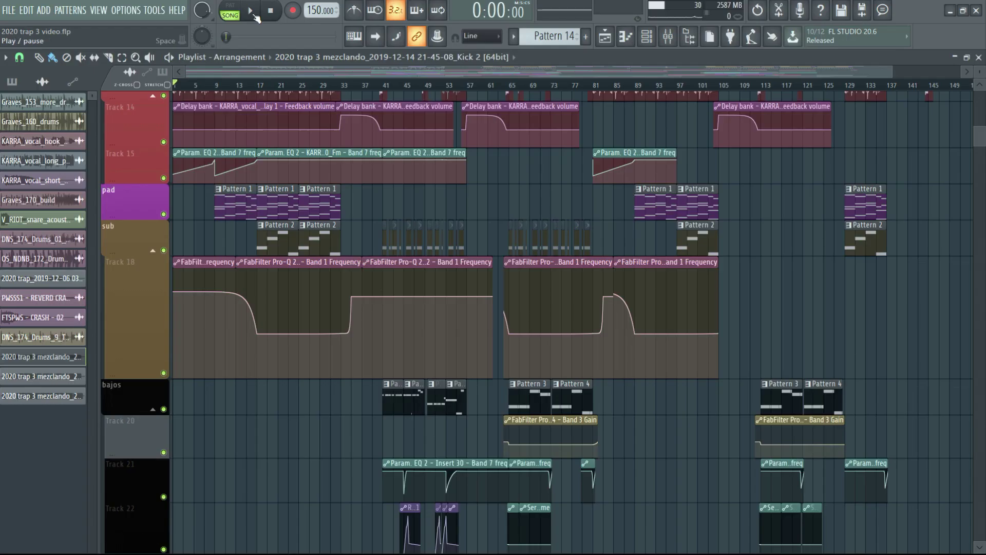
- Play the song from the start and check the CPU load at the current buffer length
click(255, 17)
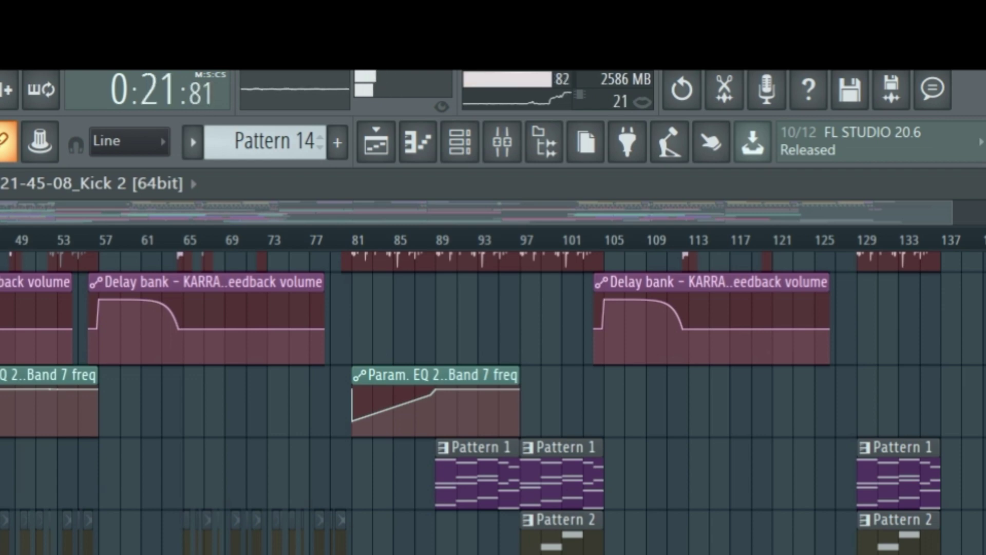
key(space)
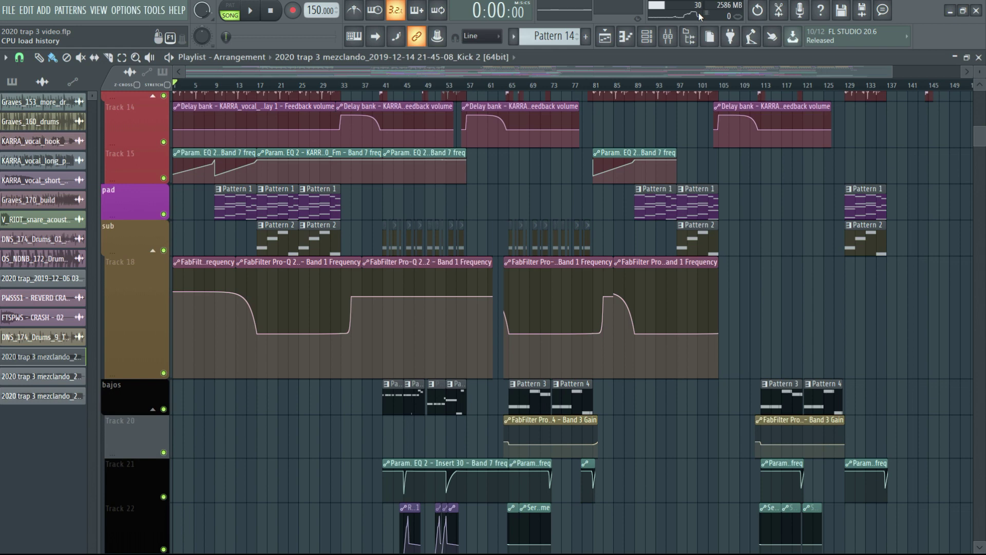
- Set the FL Studio ASIO buffer length to 1024 and close the audio settings
click(139, 10)
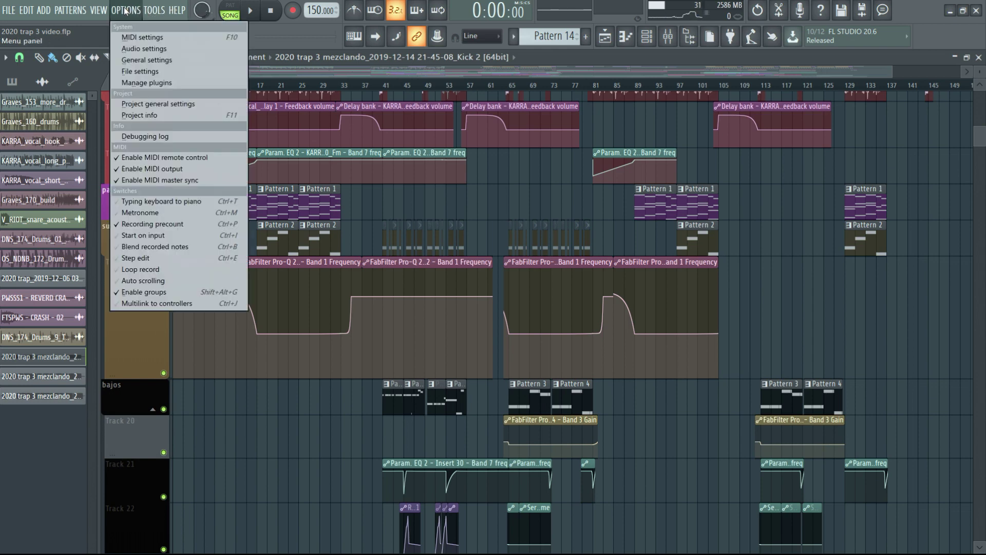
click(138, 52)
click(357, 216)
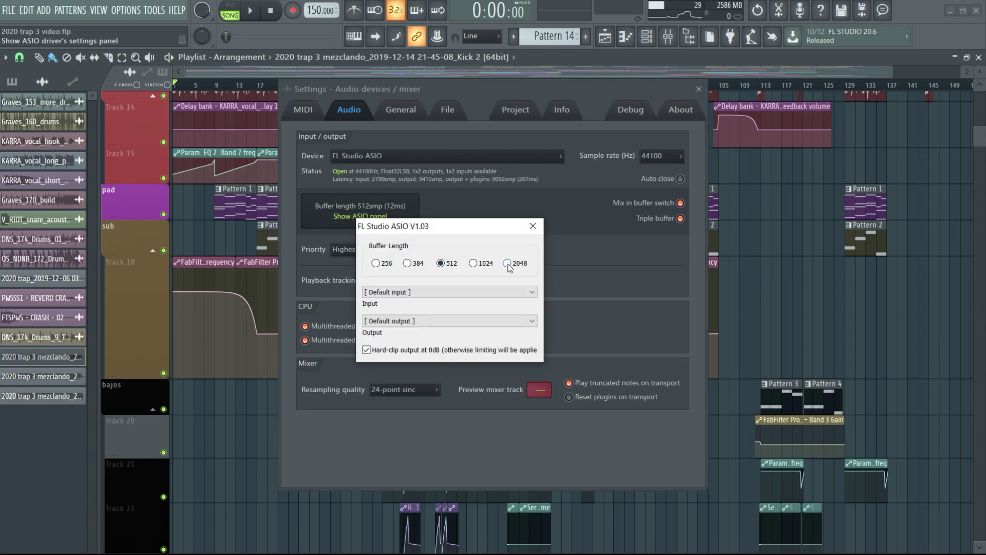
click(474, 264)
click(533, 227)
click(698, 89)
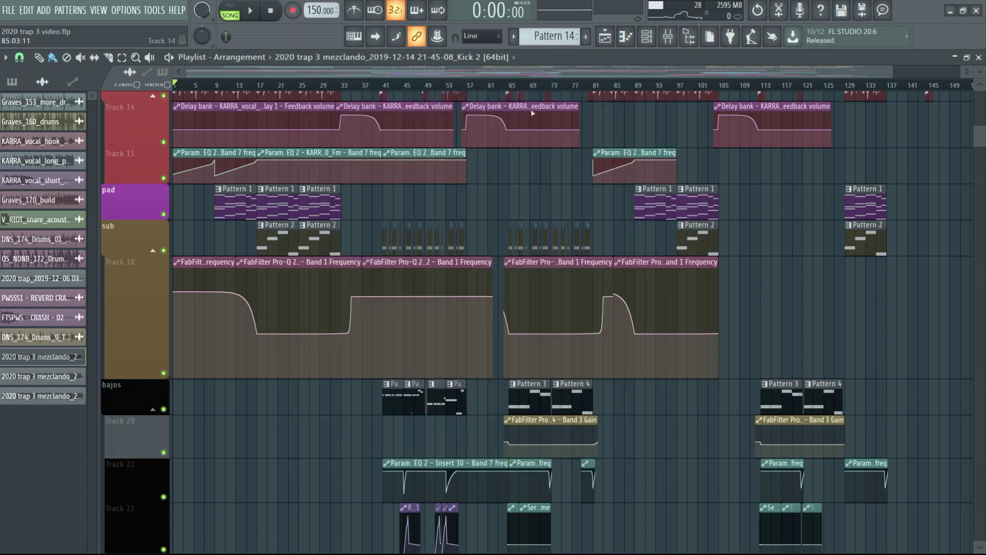
- Play the song from about bar 10 and compare the CPU load with the playlist tracks that are sounding
key(space)
click(222, 85)
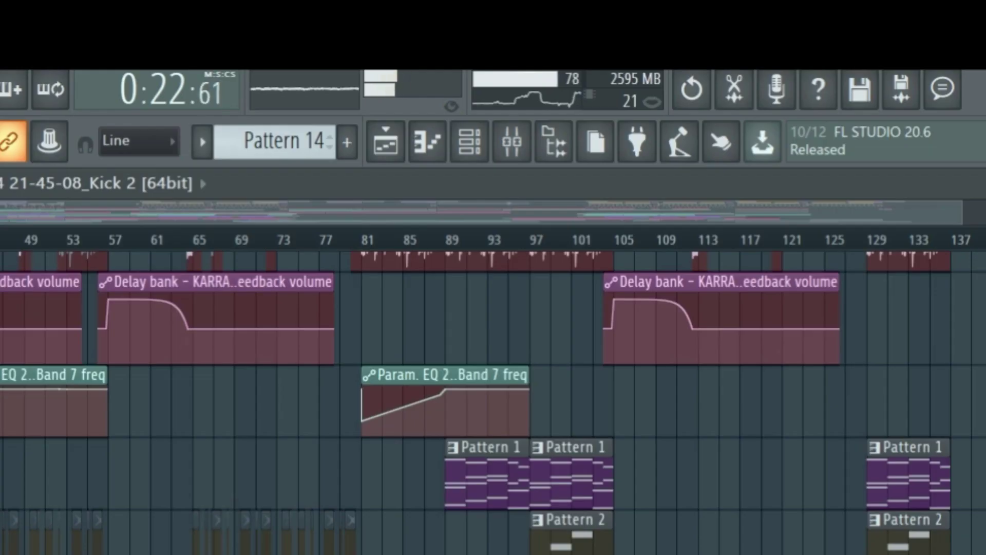
scroll(494, 403, down, 8)
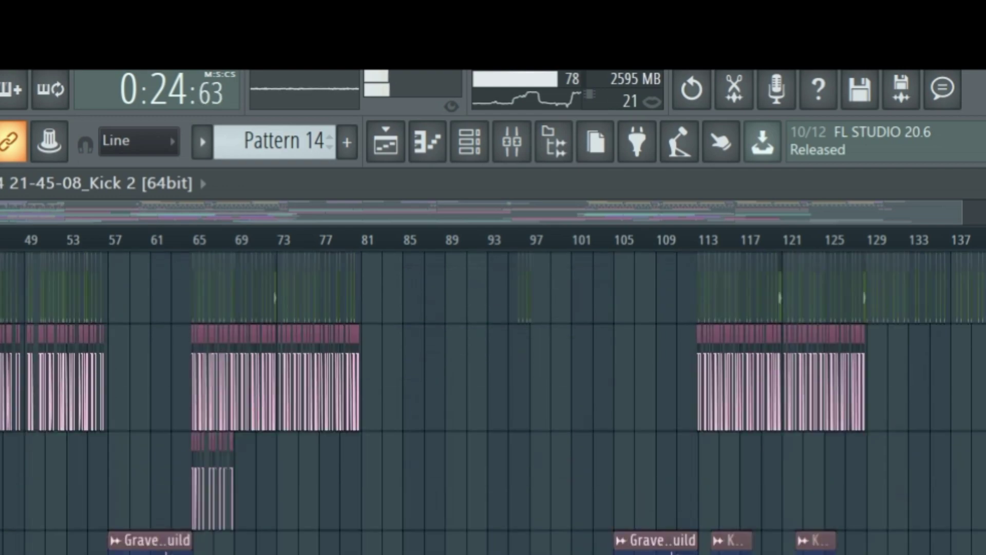
scroll(493, 403, down, 10)
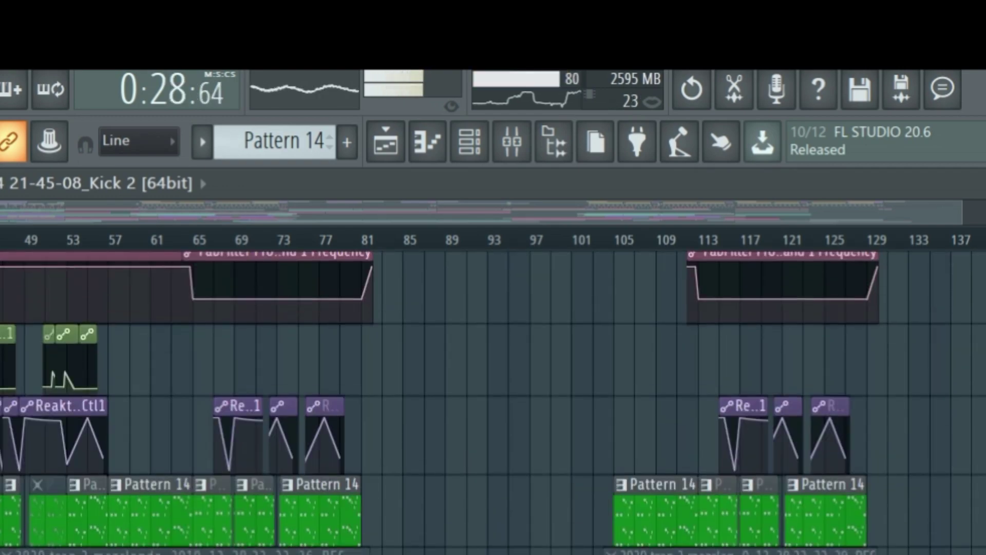
scroll(494, 403, up, 5)
scroll(494, 402, down, 3)
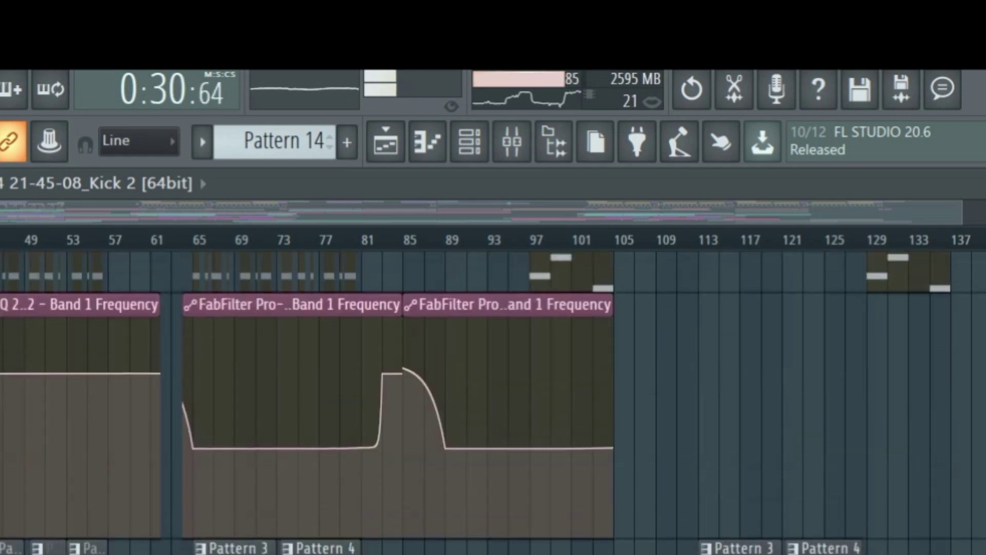
scroll(493, 403, up, 3)
scroll(494, 403, up, 3)
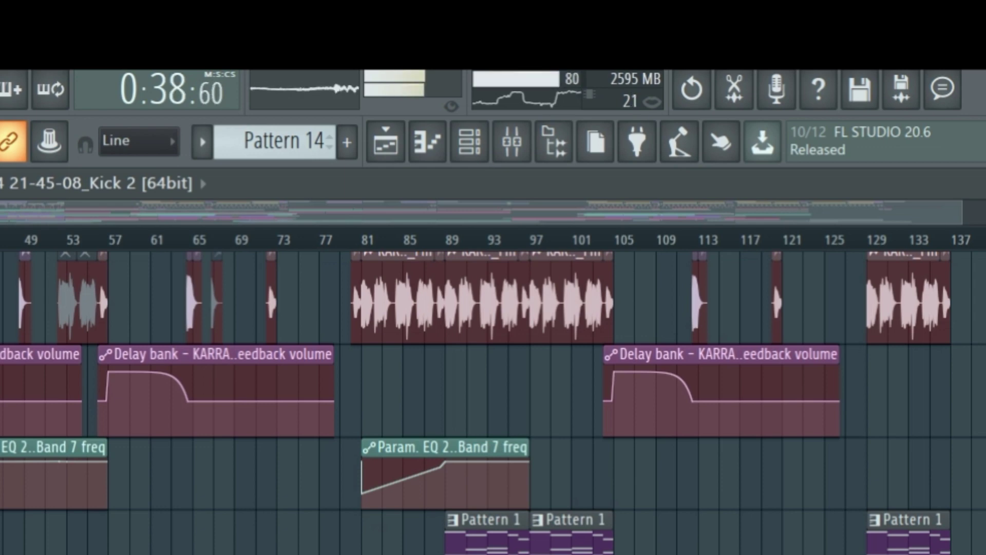
scroll(493, 403, up, 3)
scroll(493, 403, up, 10)
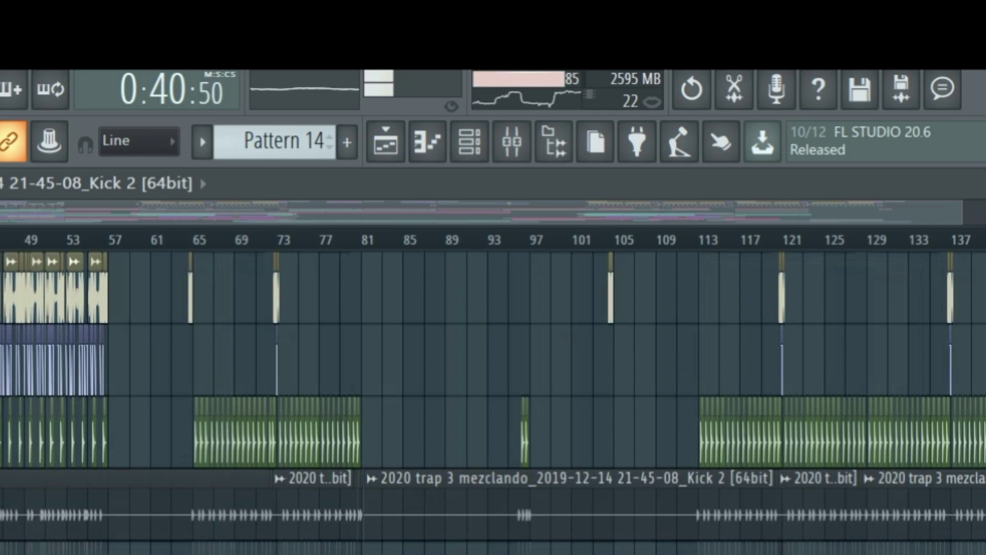
key(space)
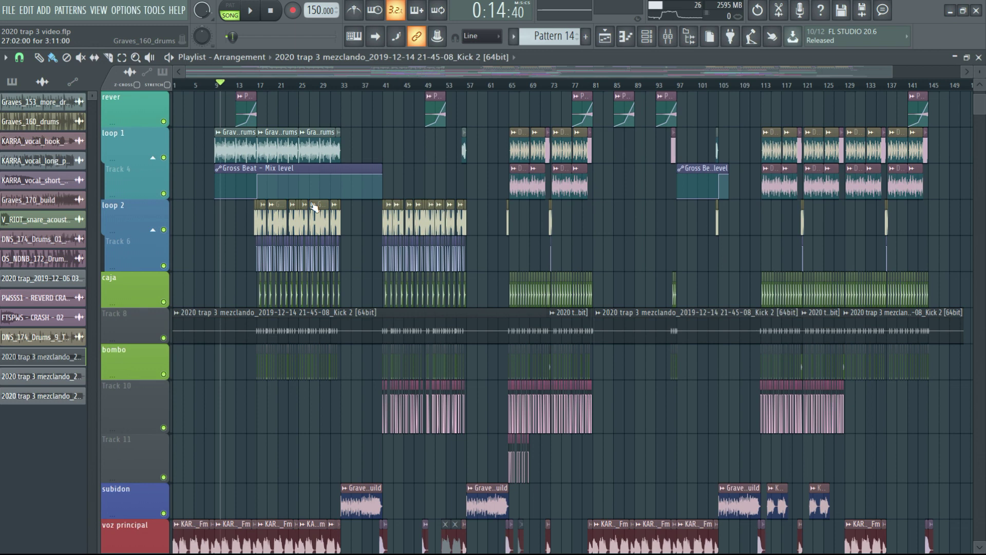
- Play the song from around bar 37 and examine how the CPU load changes through the drop's tracks and automation
click(364, 85)
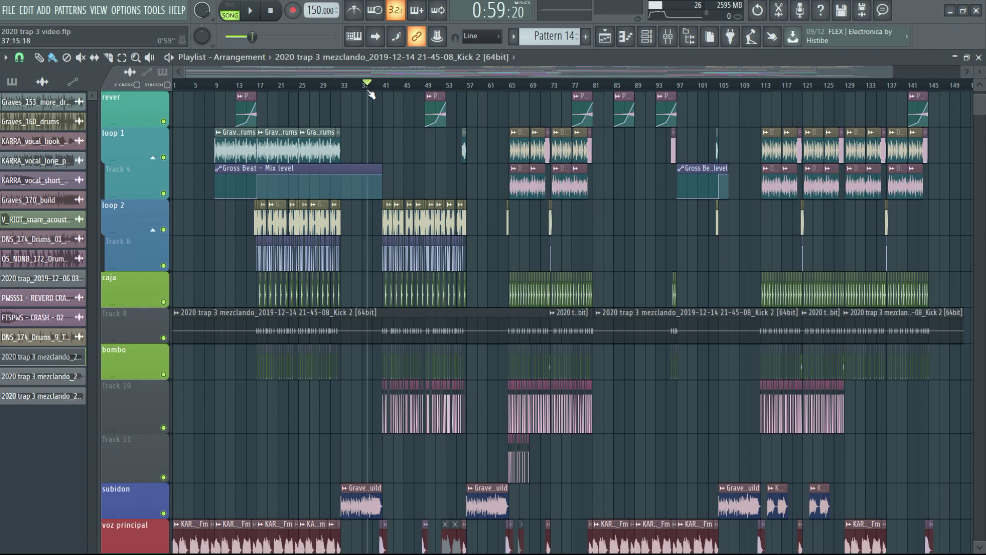
key(space)
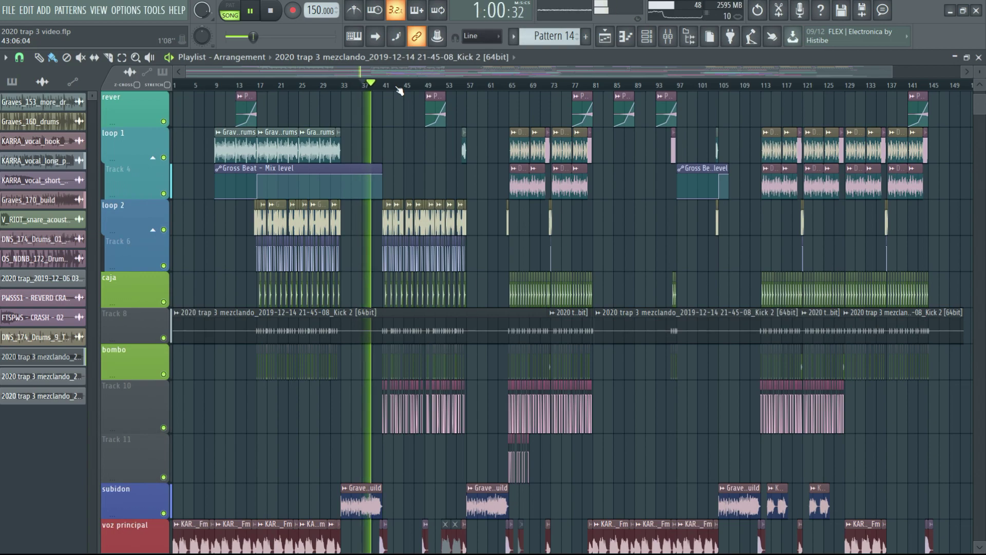
scroll(399, 90, up, 2)
scroll(400, 90, up, 3)
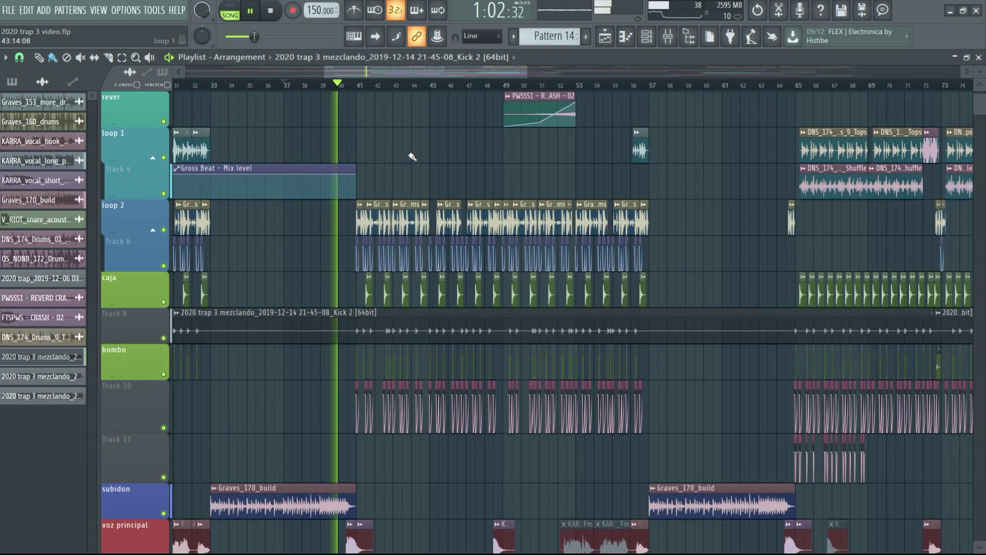
scroll(409, 156, down, 10)
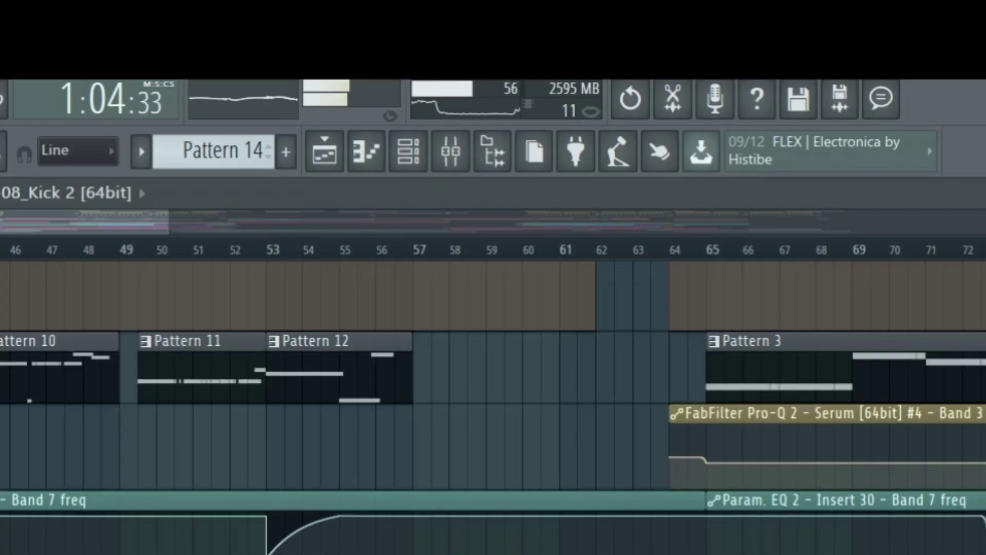
scroll(408, 156, down, 5)
scroll(493, 407, down, 5)
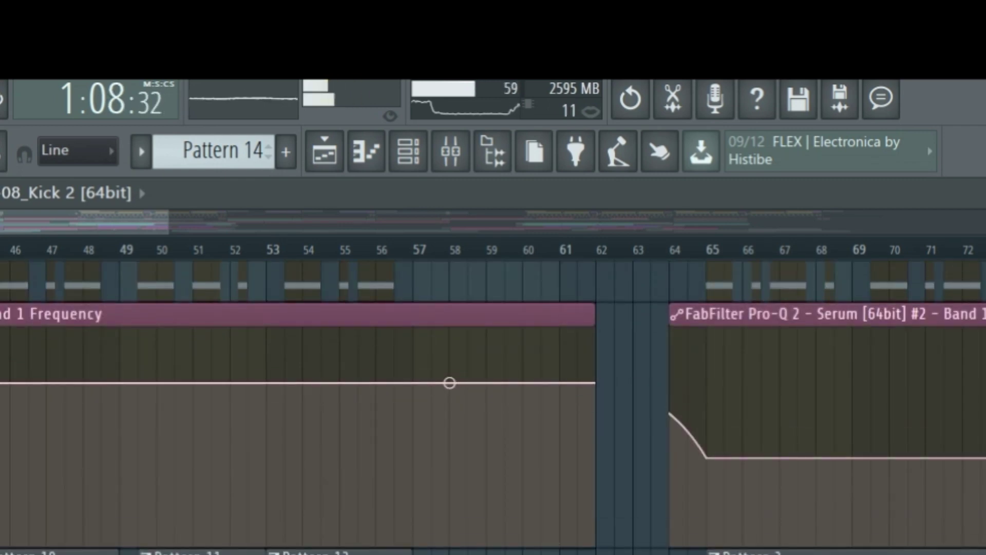
scroll(493, 408, up, 3)
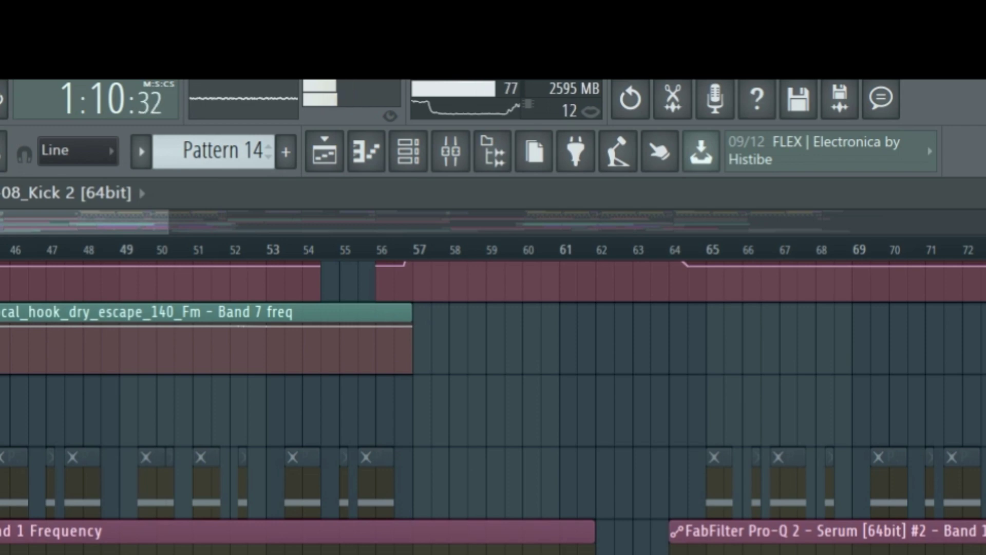
scroll(493, 408, down, 7)
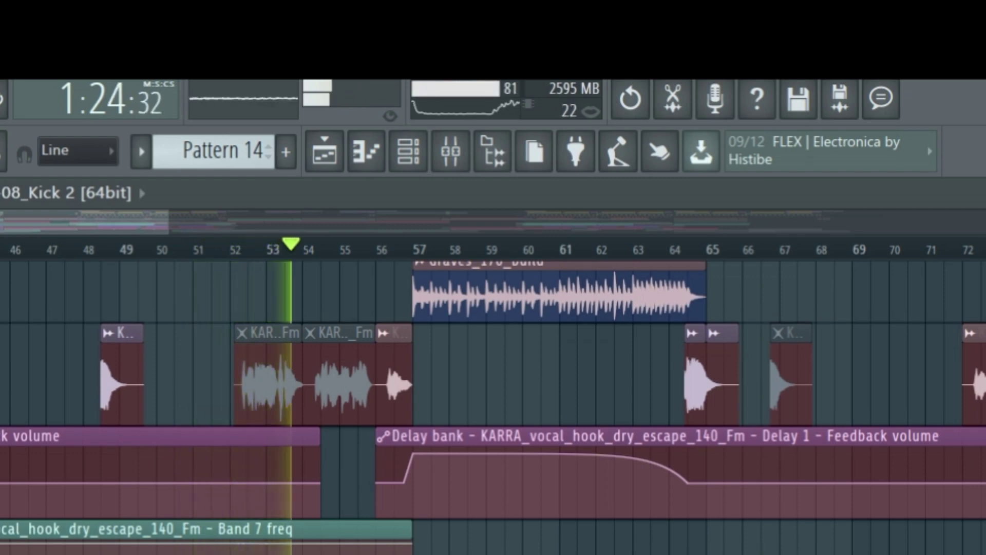
key(space)
- Solo the fondo arp playlist track and play it from the start to check its CPU load
scroll(494, 406, down, 5)
scroll(493, 406, up, 3)
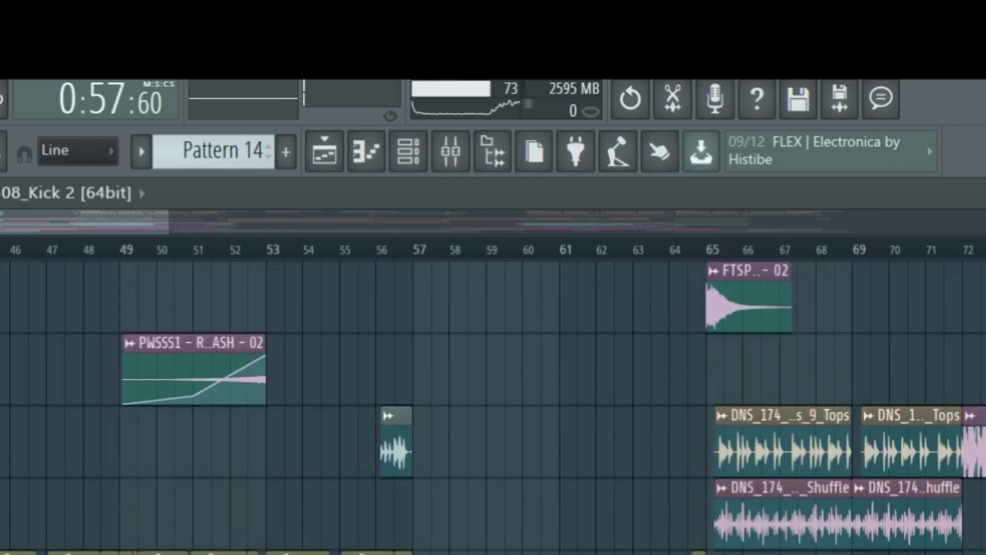
drag(302, 73, 220, 73)
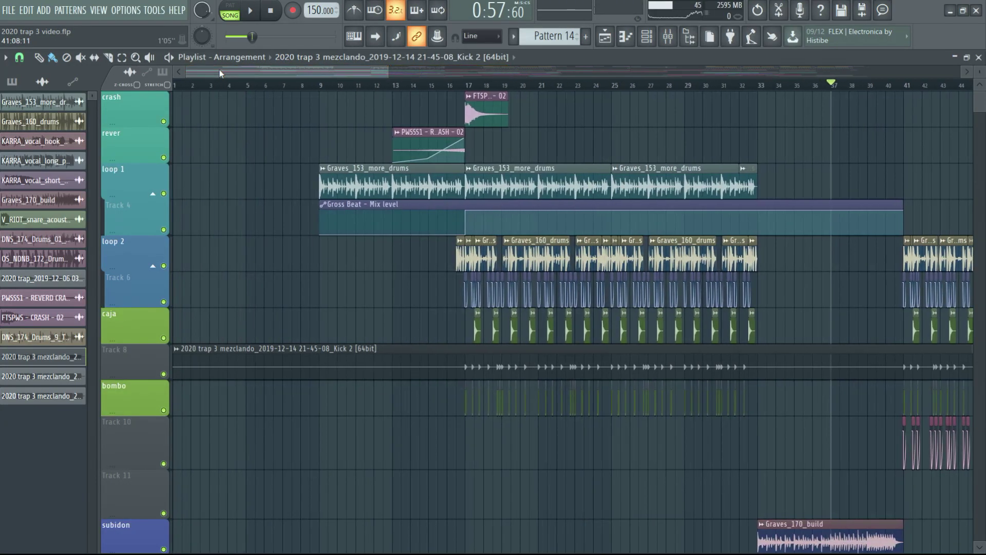
scroll(380, 154, down, 10)
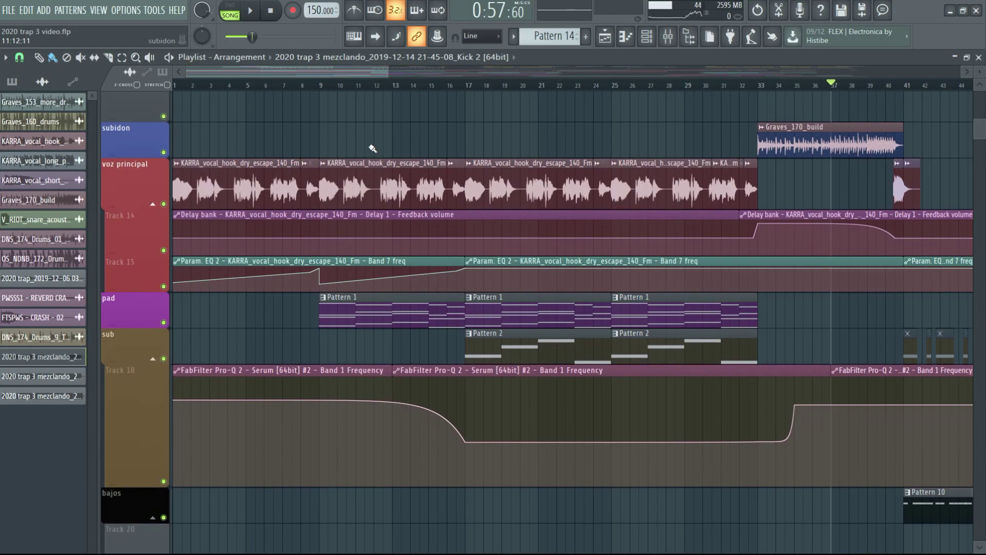
scroll(400, 171, down, 5)
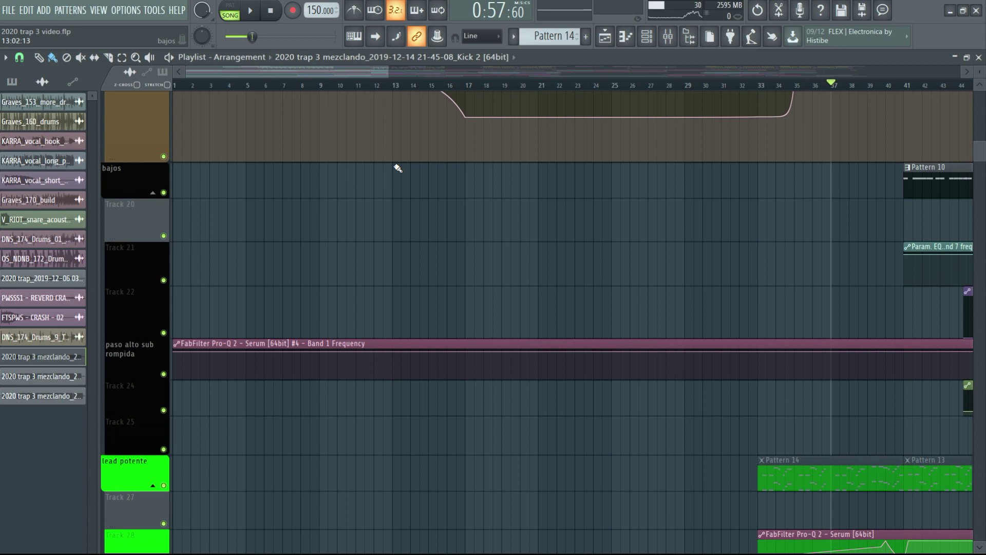
scroll(398, 170, down, 8)
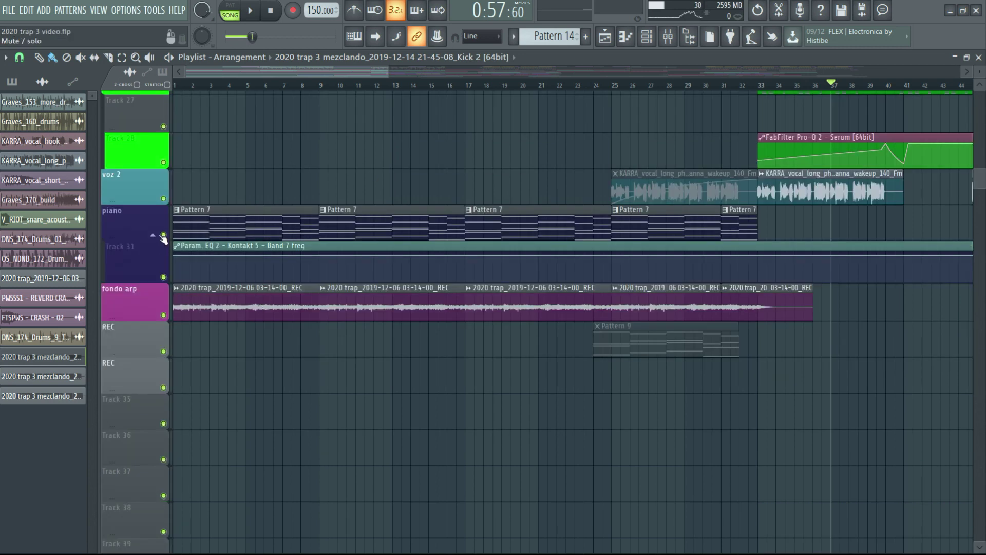
right_click(163, 314)
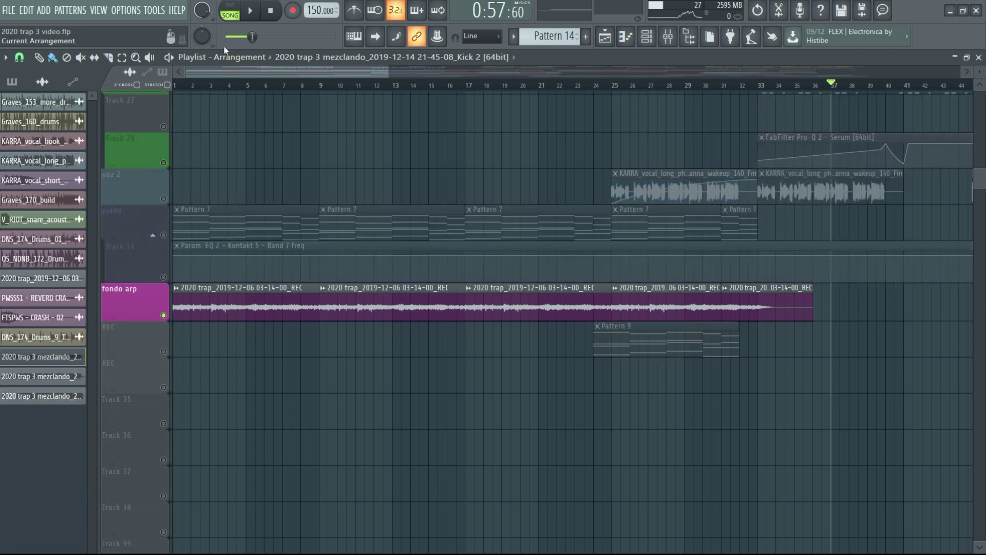
click(252, 11)
click(184, 85)
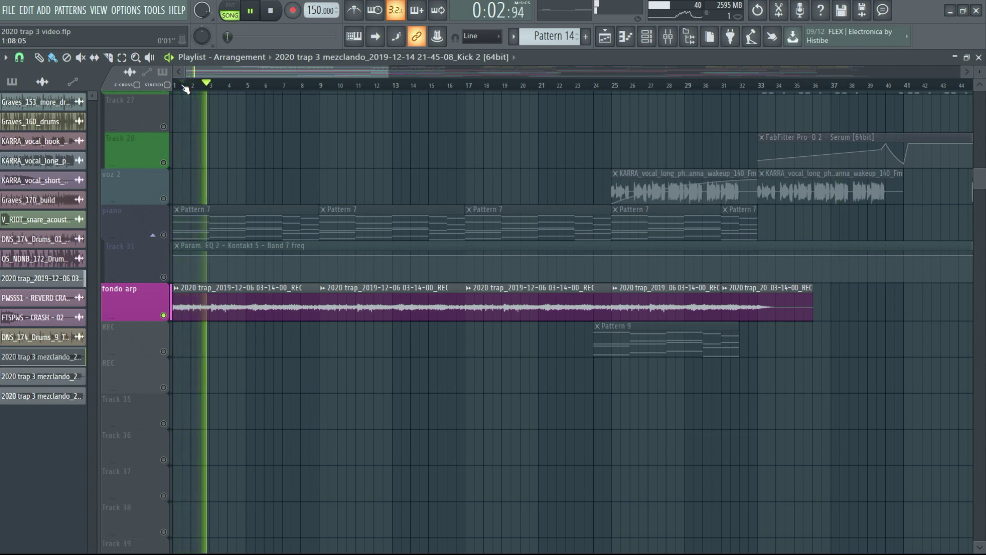
click(271, 11)
- Solo the piano track together with its Band 7 freq automation track and play the song to check their CPU load
right_click(164, 234)
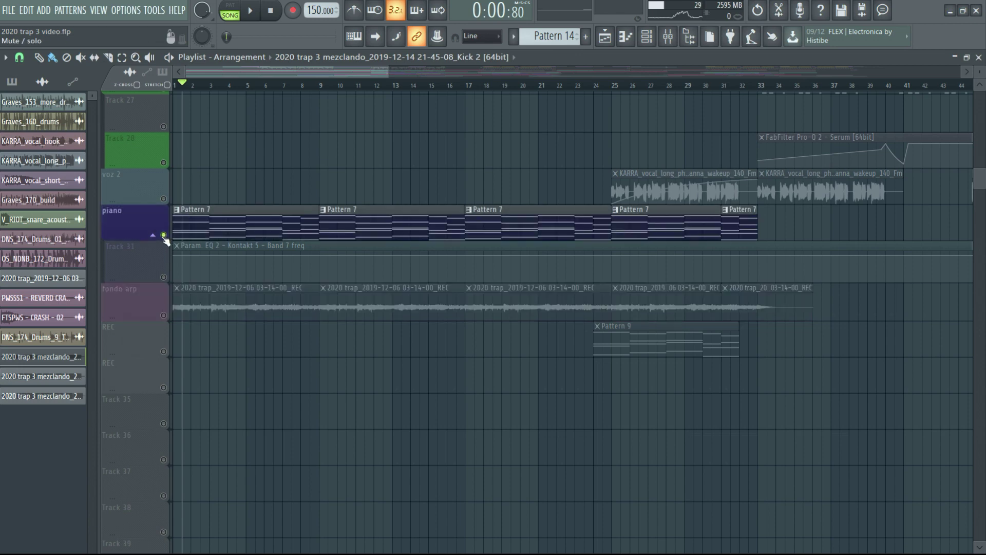
click(164, 278)
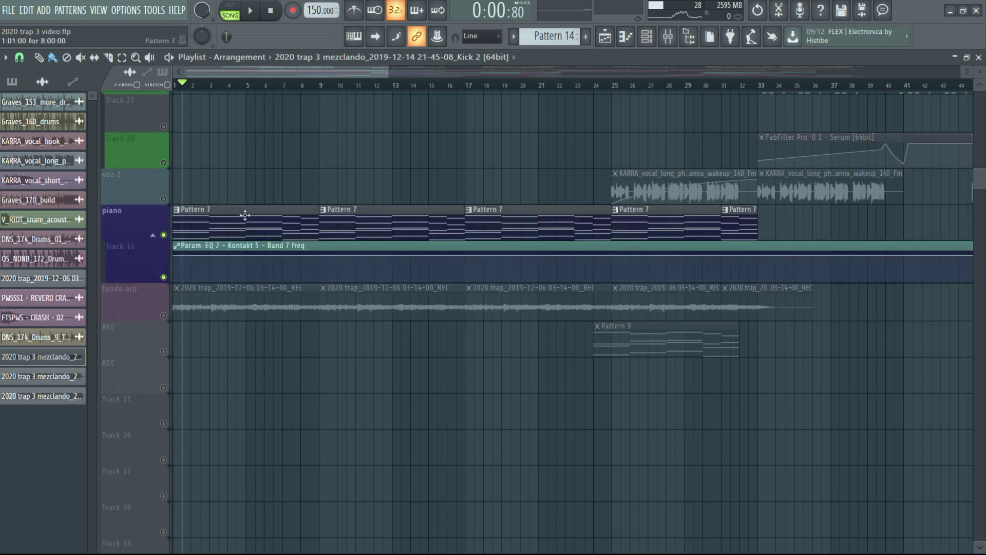
key(space)
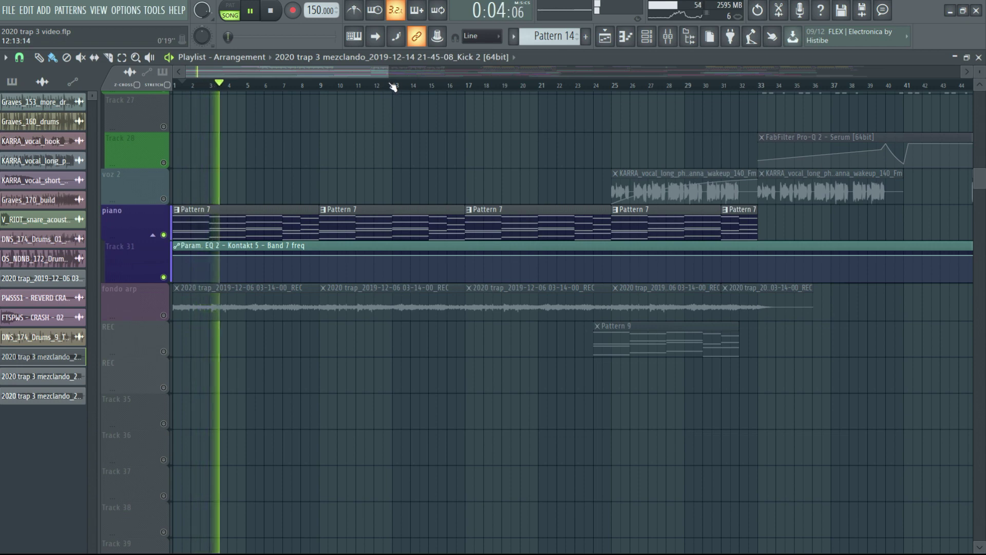
scroll(394, 88, down, 2)
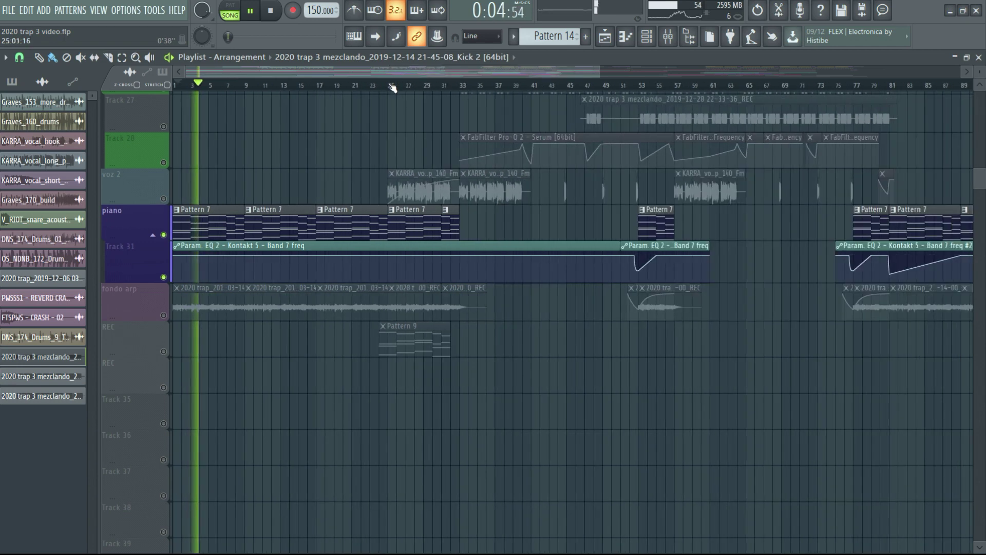
click(274, 14)
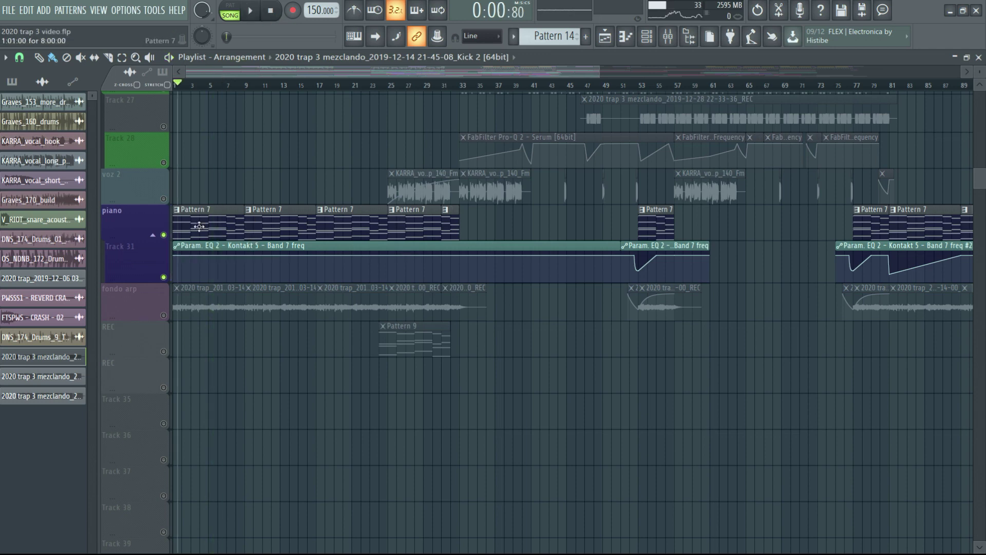
- Open the Kontakt 5 instrument behind the piano's Pattern 7 and bring its mixer track into full view
double_click(199, 226)
click(646, 36)
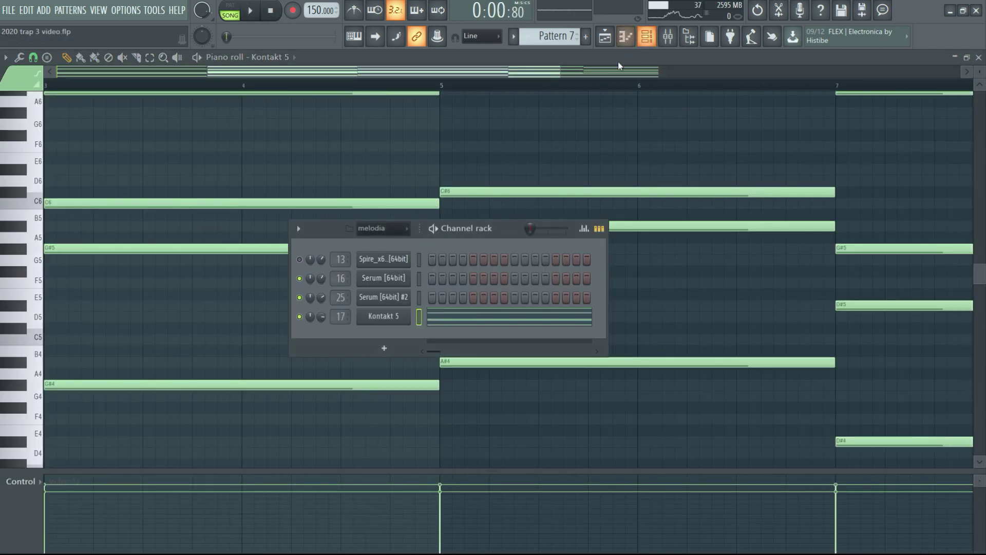
click(384, 316)
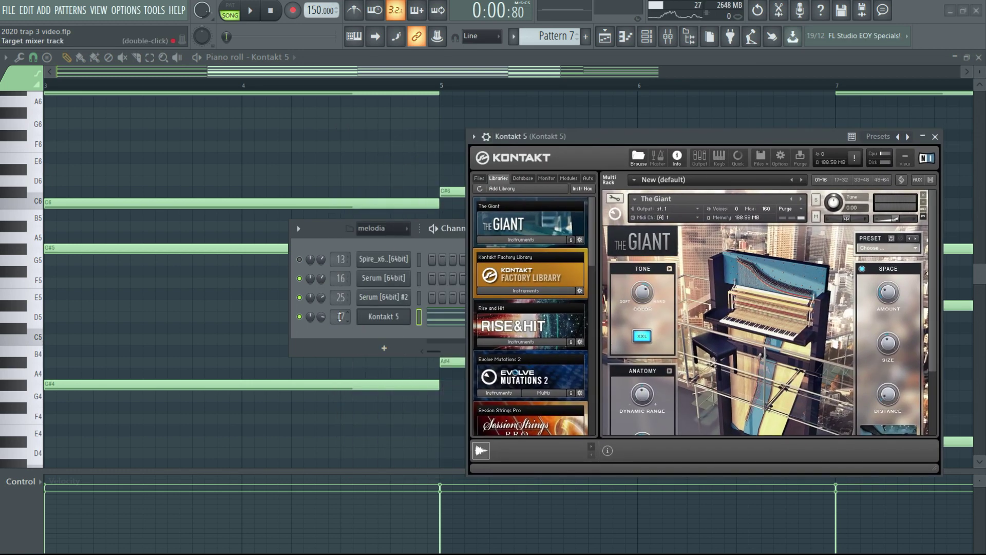
double_click(340, 316)
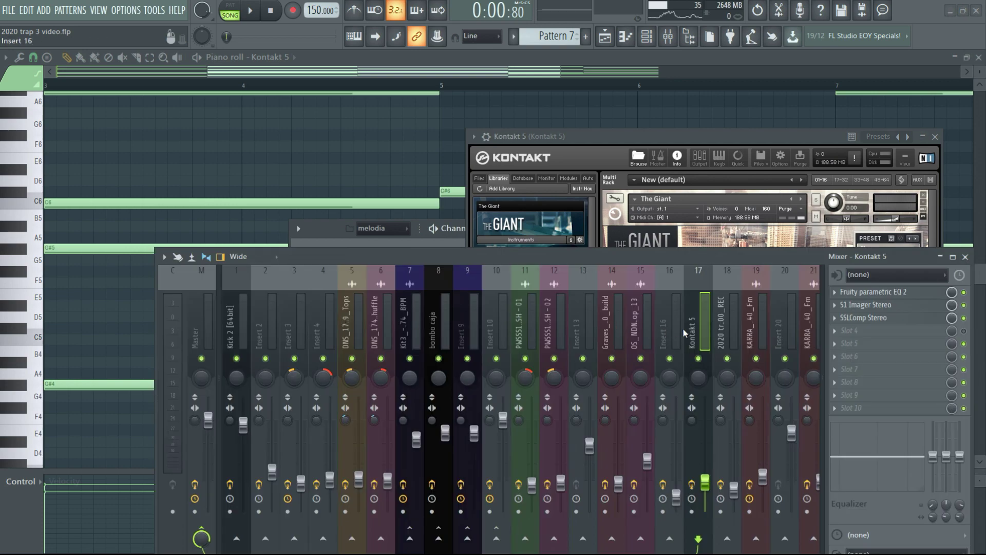
drag(676, 255, 546, 148)
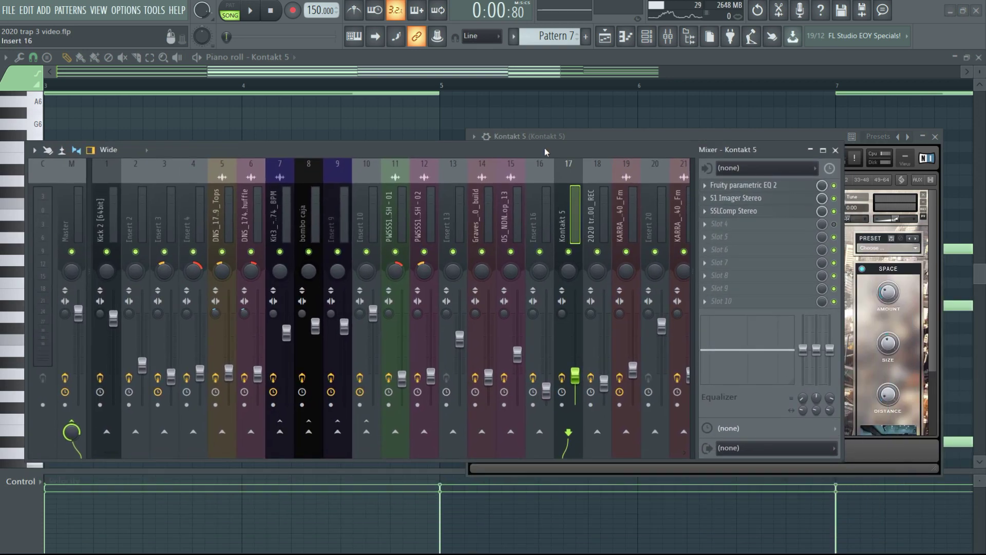
- Arm the Kontakt 5 mixer track for disk recording and bypass its three insert effects
click(562, 405)
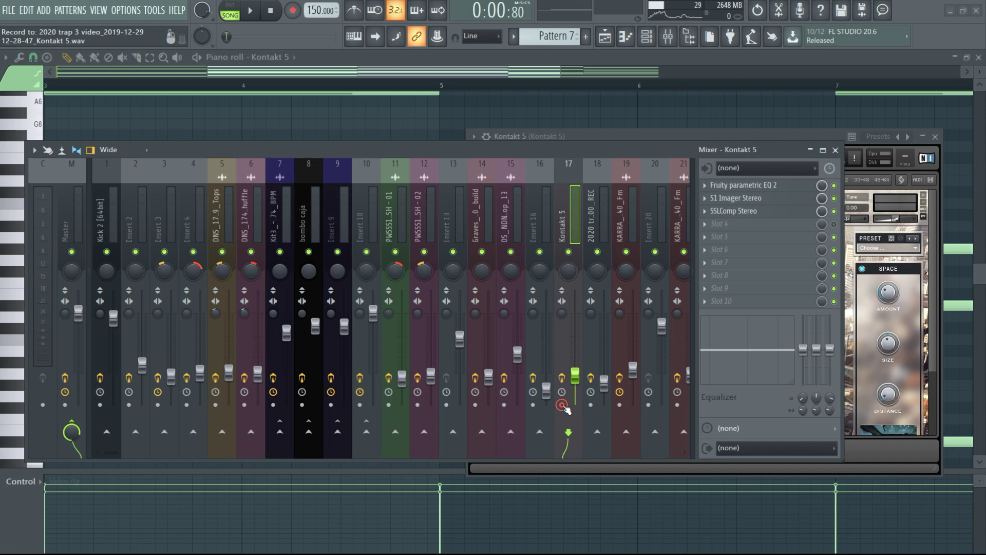
click(562, 405)
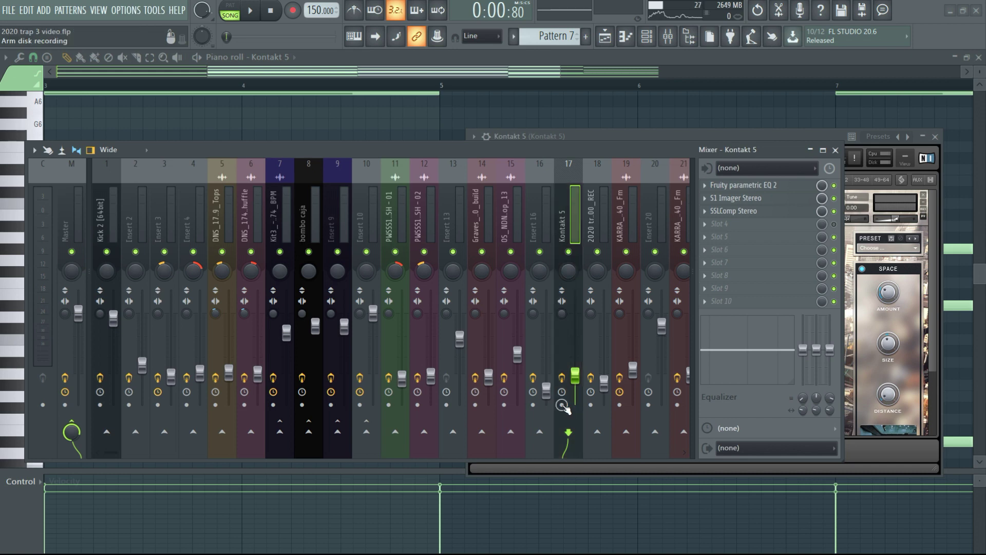
click(562, 406)
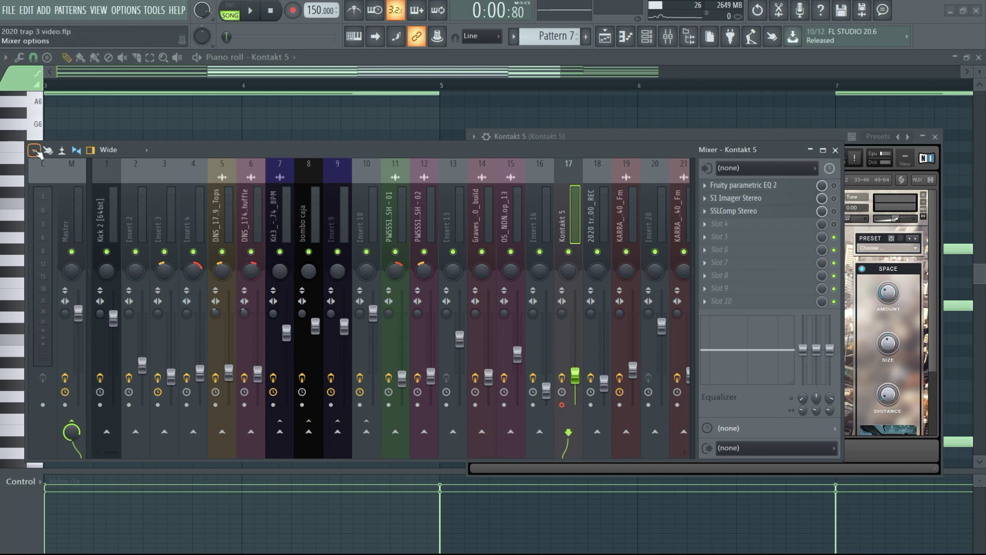
- Open the mixer's wave rendering settings, try the 16Bit int and 24Bit int depths, return to 32Bit float and close without rendering
click(34, 150)
mouse_move(57, 179)
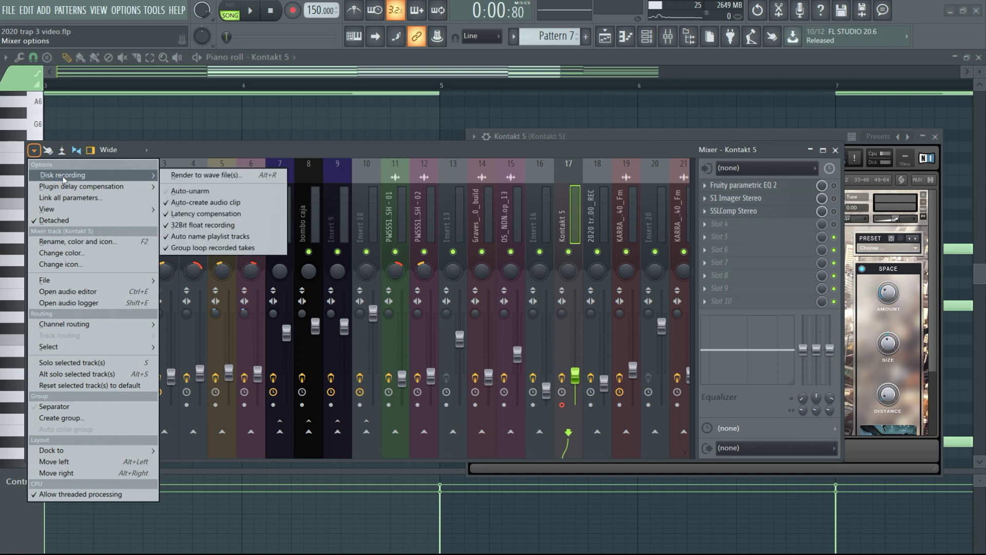
click(183, 177)
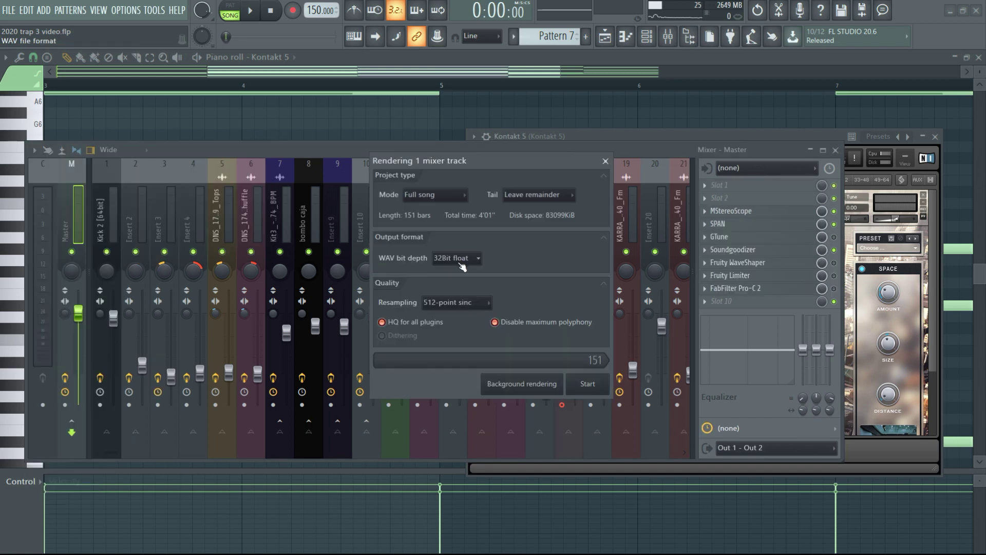
click(462, 266)
click(475, 258)
click(470, 270)
click(476, 257)
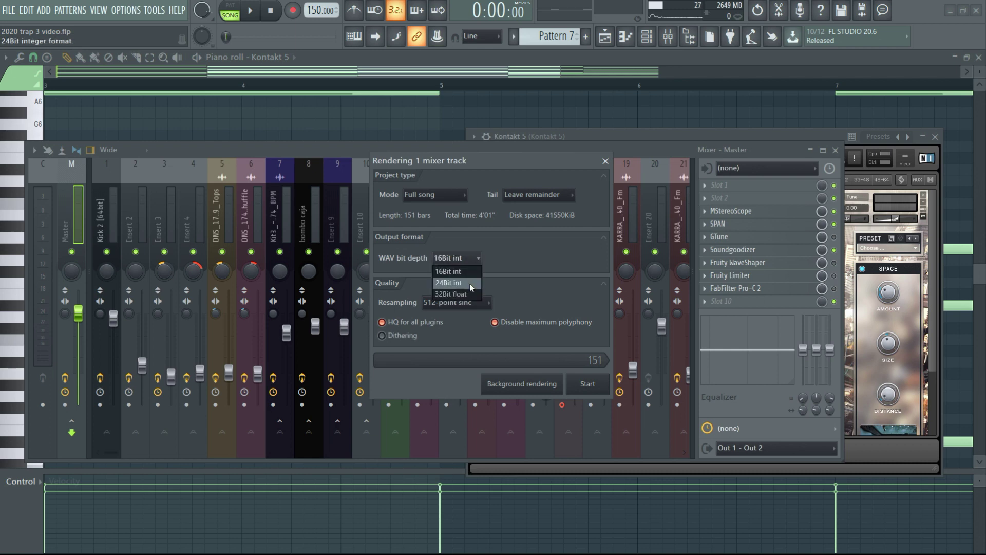
click(469, 283)
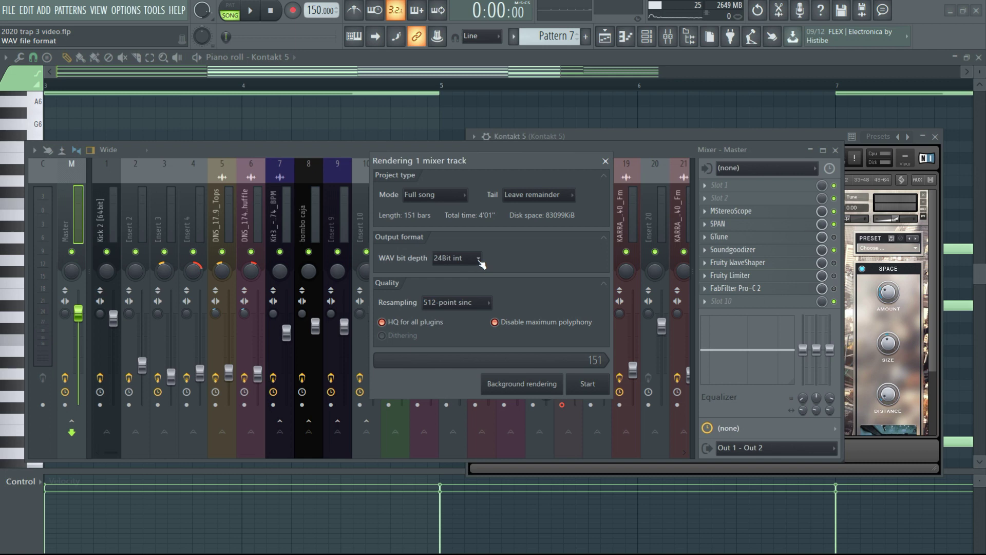
click(477, 258)
click(452, 294)
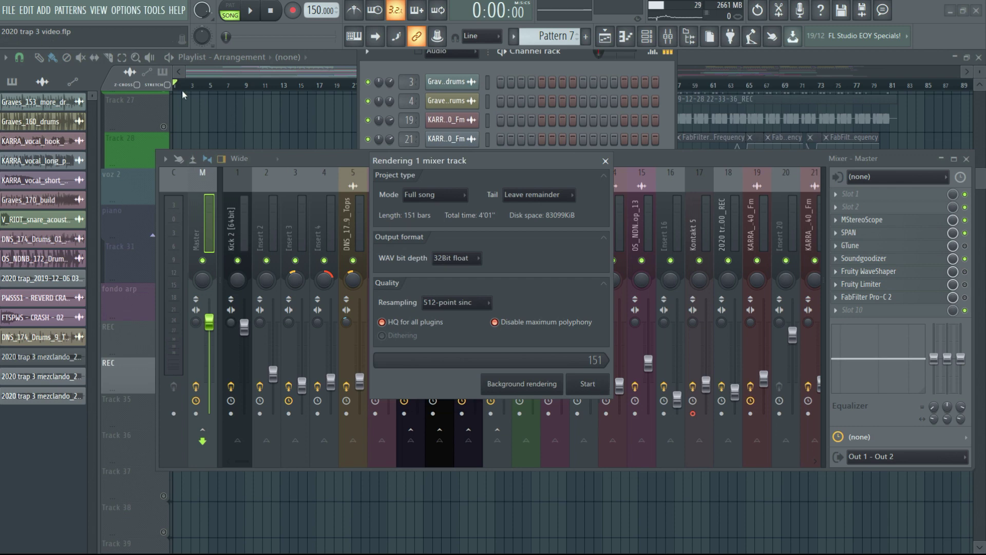
click(602, 36)
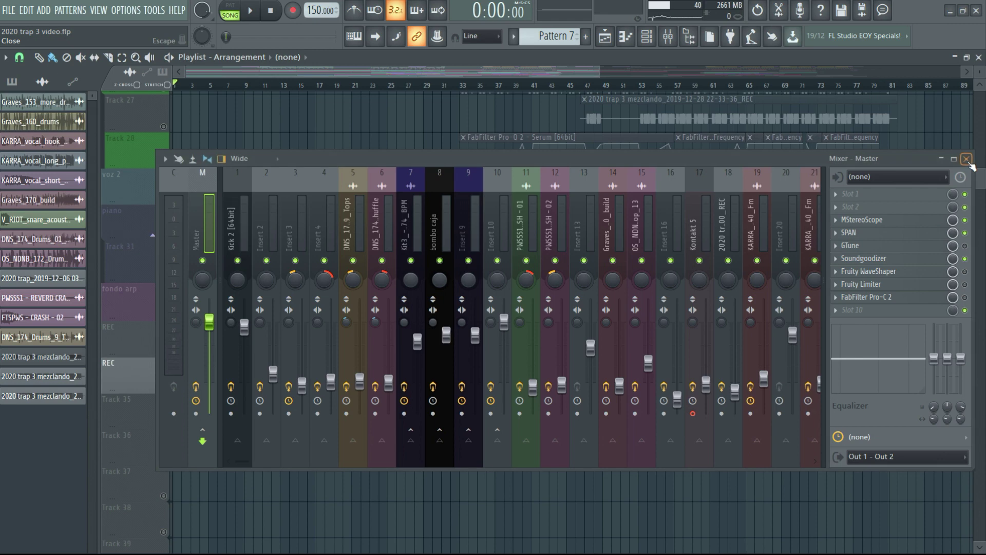
- Enable the piano track and its automation track in the playlist, and select the song's time range from bar 1 through bar 40
click(966, 158)
drag(163, 228, 165, 279)
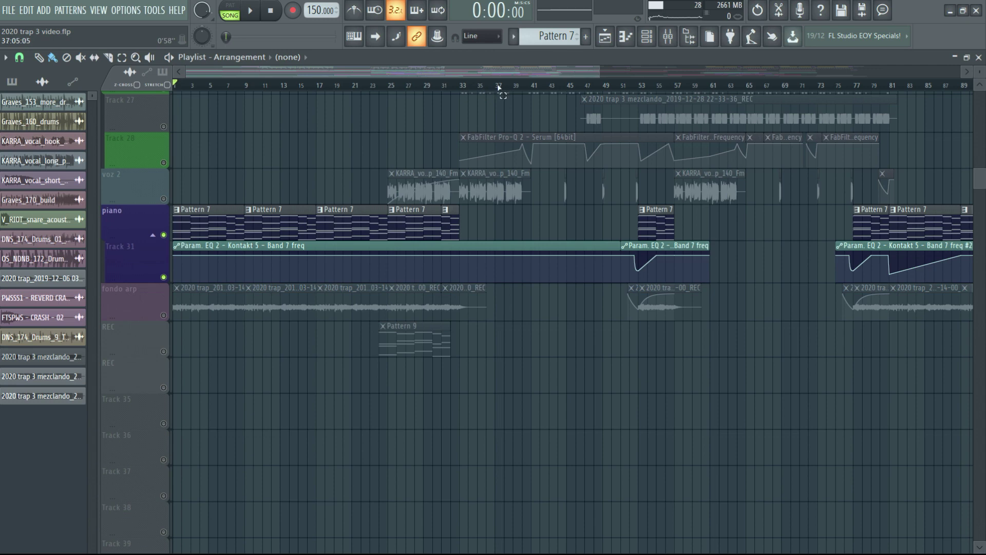
drag(498, 88, 352, 86)
right_click(128, 109)
drag(186, 90, 179, 91)
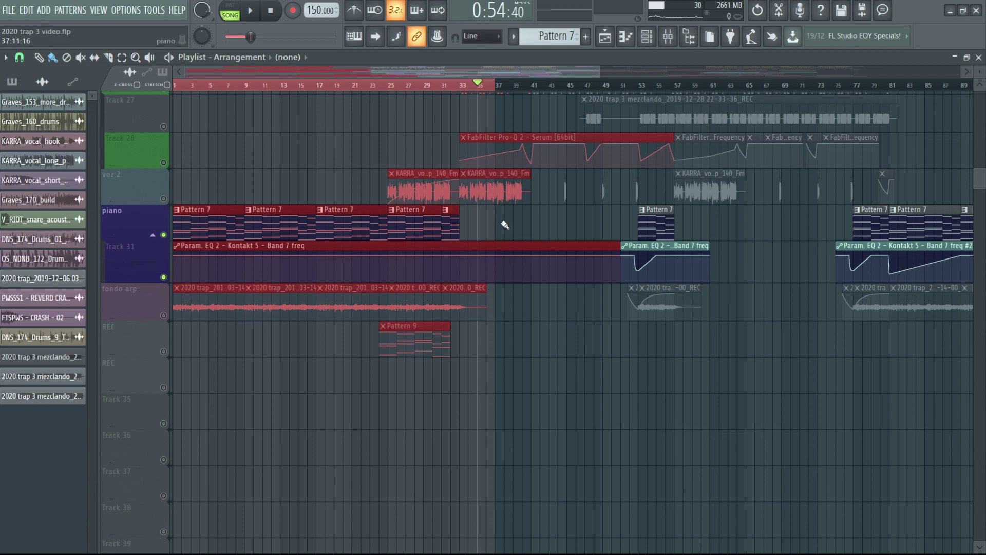
click(534, 91)
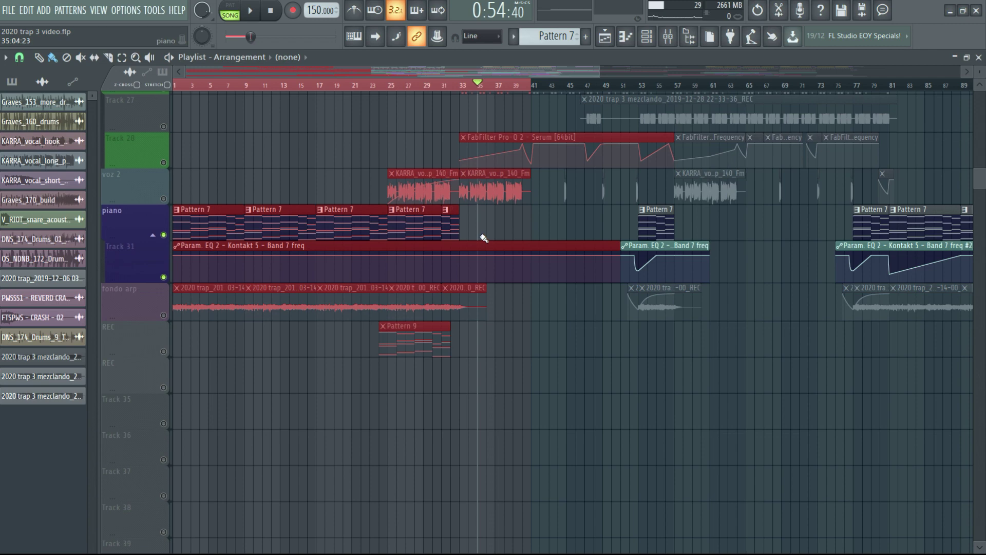
- Render the armed Kontakt 5 mixer track to a wave file as Song selection, 32Bit float, 512-point sinc, and close the mixer
key(F9)
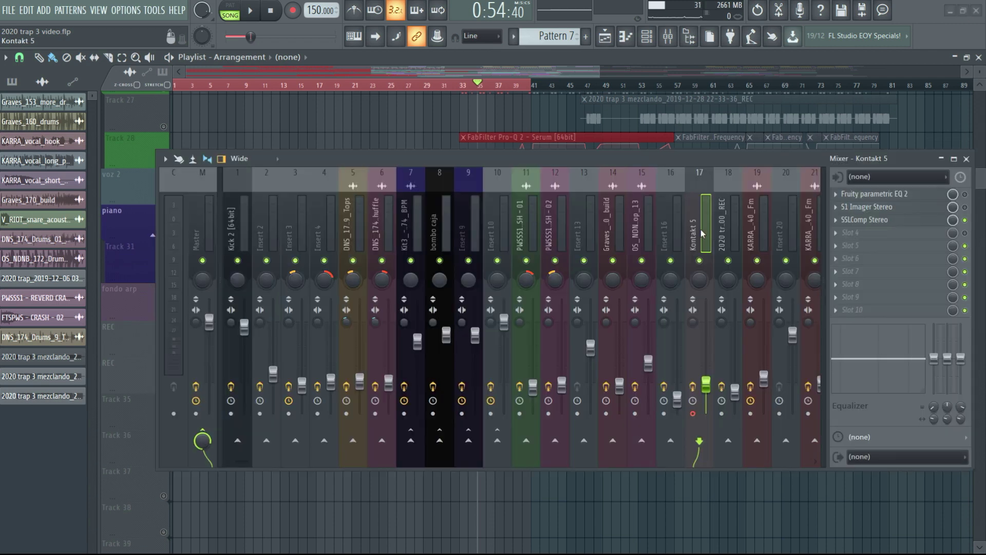
click(164, 159)
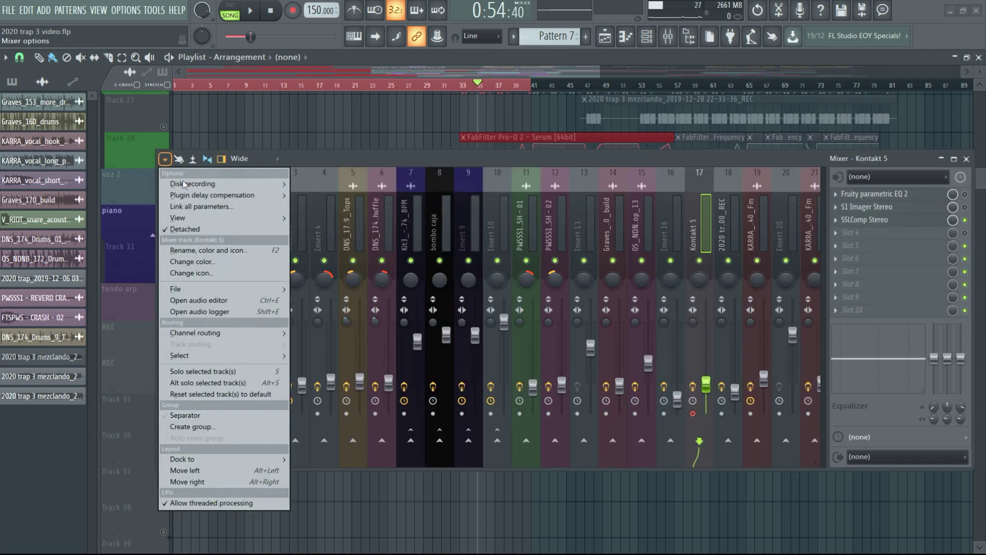
mouse_move(186, 185)
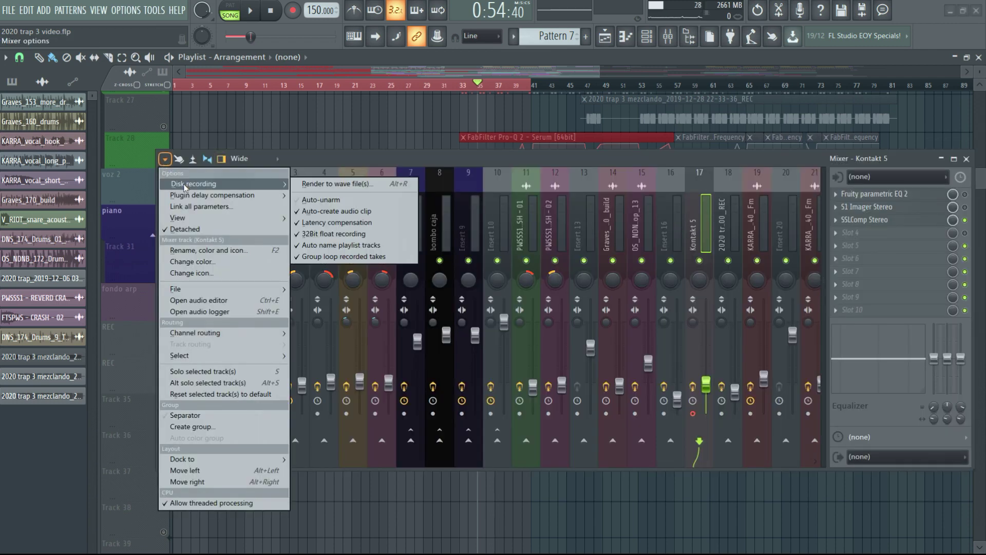
click(332, 186)
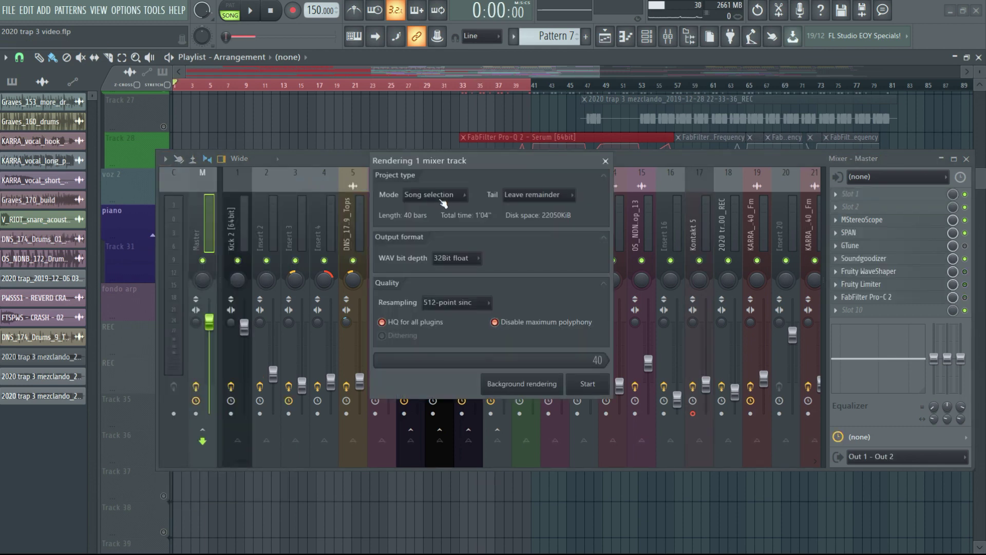
click(598, 394)
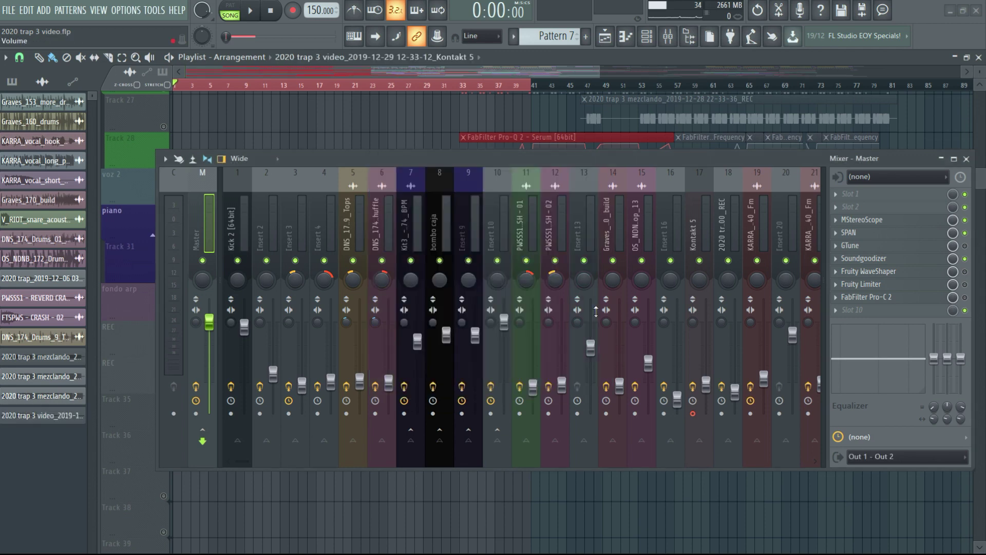
click(966, 159)
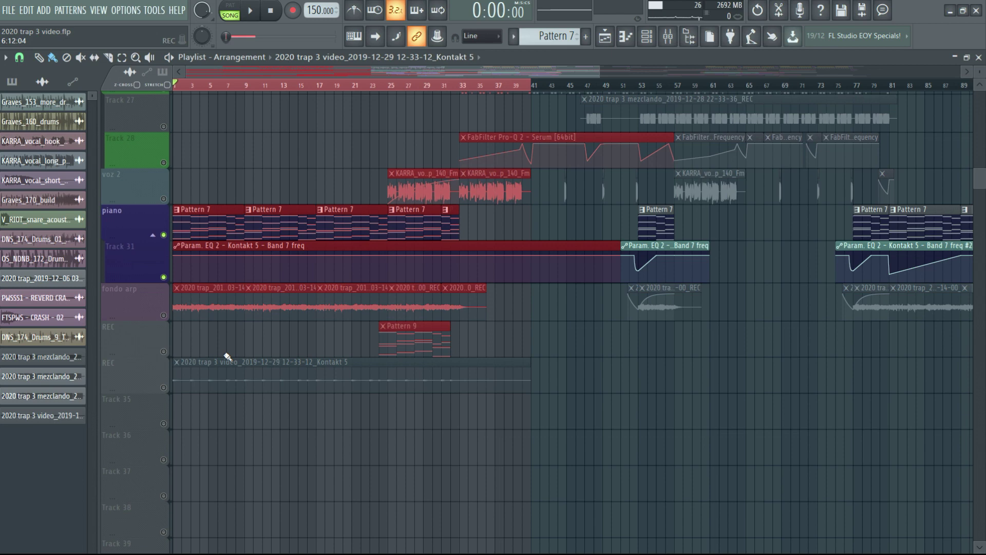
- Insert an empty playlist track directly below the piano track and move the rendered Kontakt 5 audio clip onto it at bar 1
right_click(137, 255)
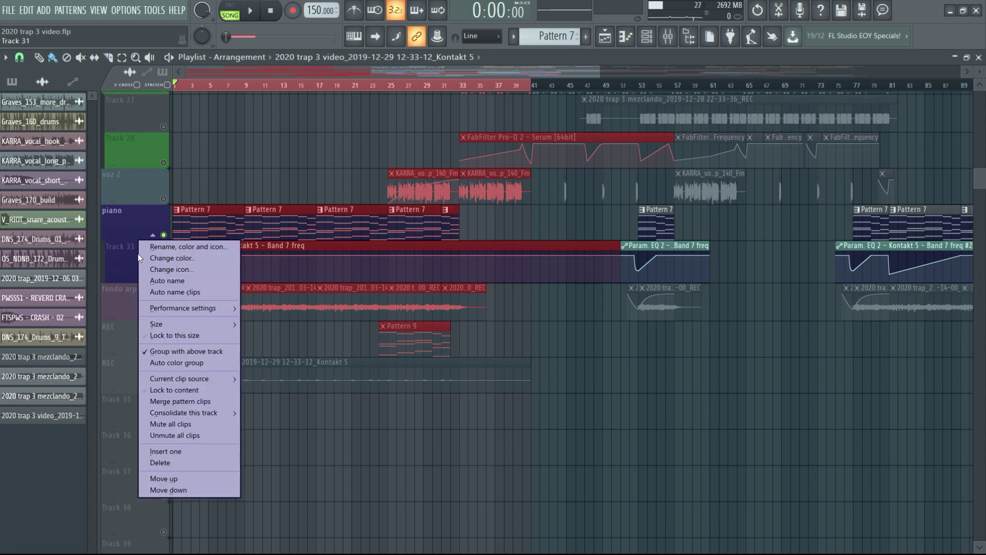
click(195, 454)
click(216, 424)
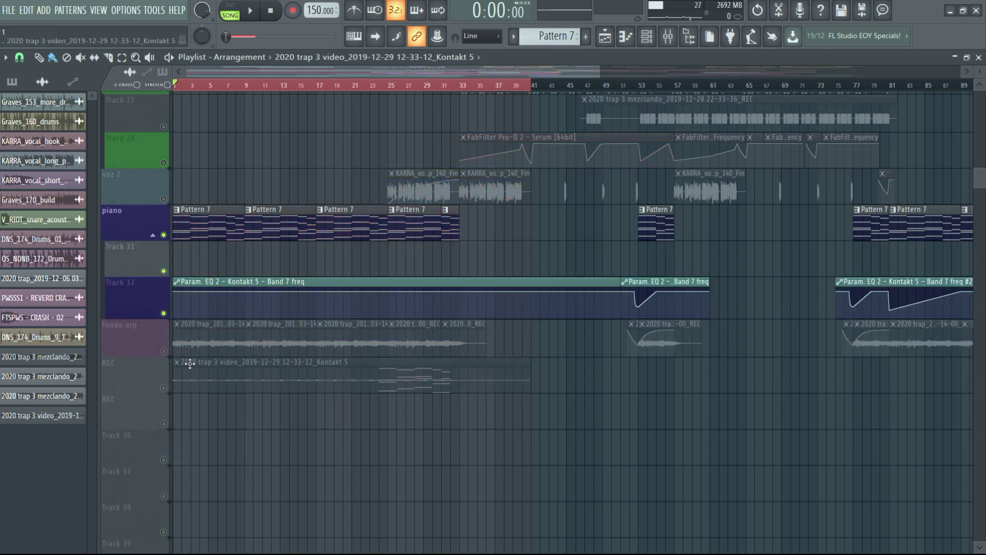
drag(190, 363, 181, 256)
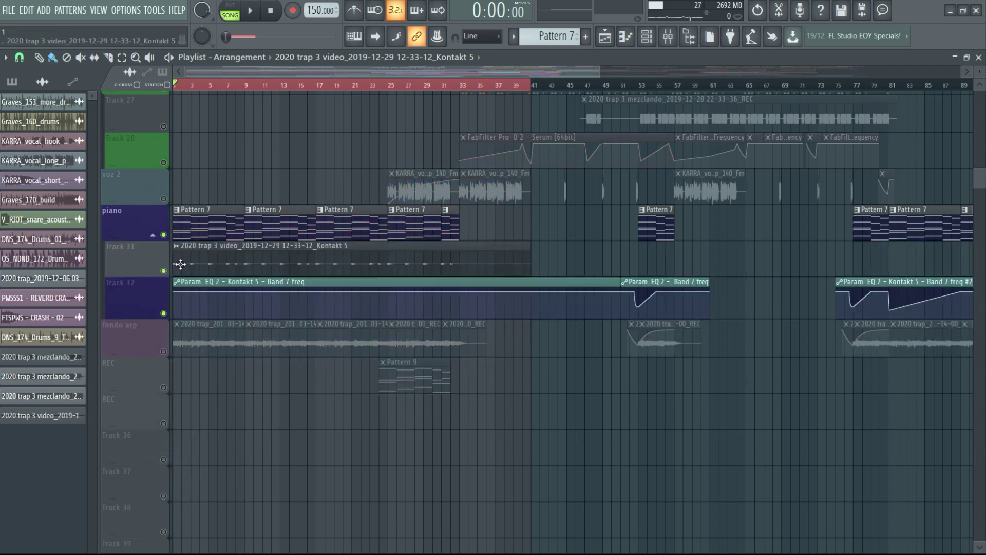
- Open the Kontakt 5 instrument of the piano's Pattern 7 and turn on Smart disable for it
double_click(216, 224)
click(647, 36)
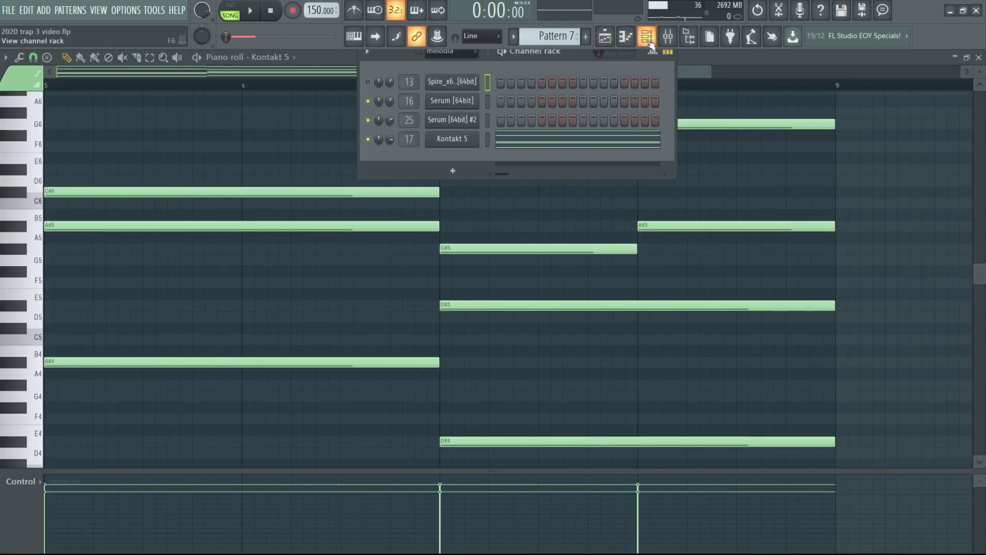
click(452, 143)
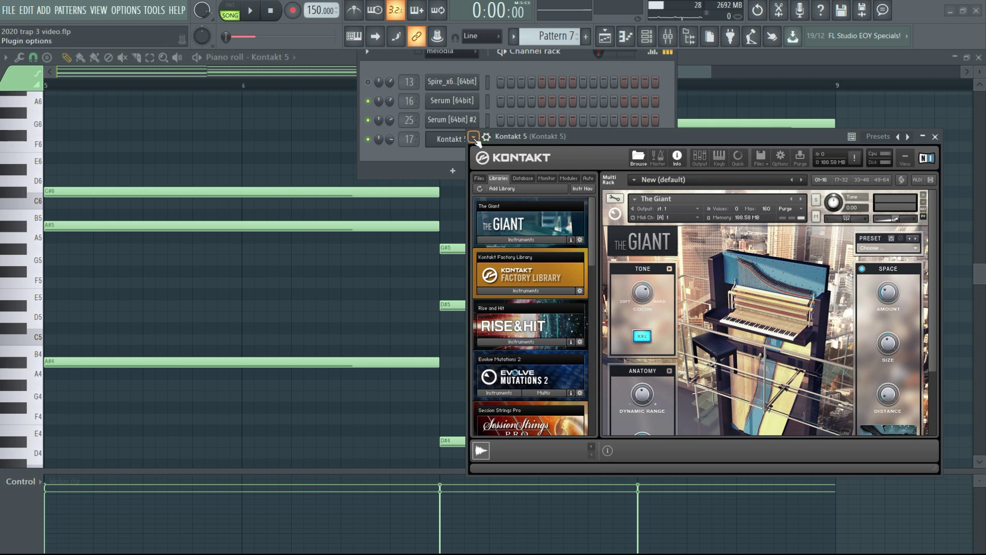
click(474, 137)
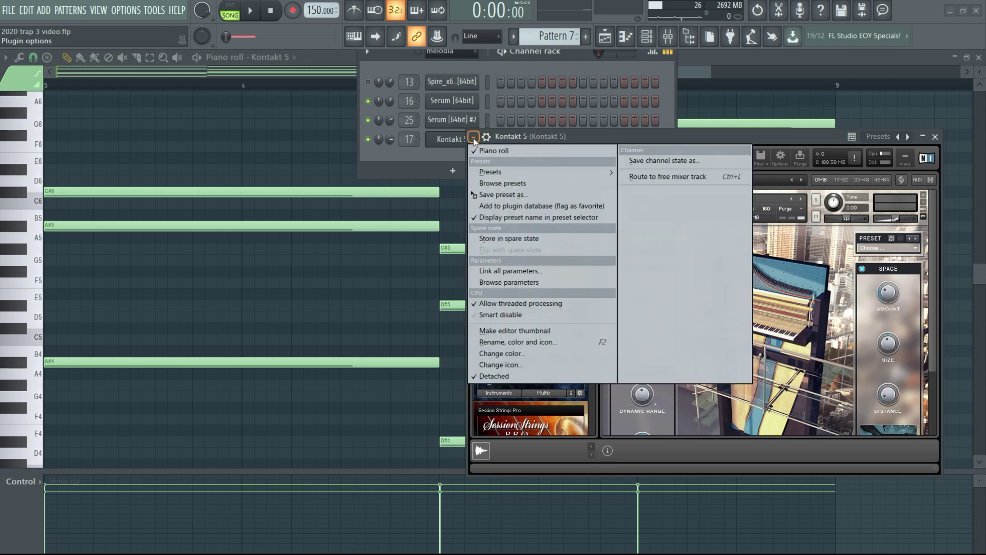
click(497, 315)
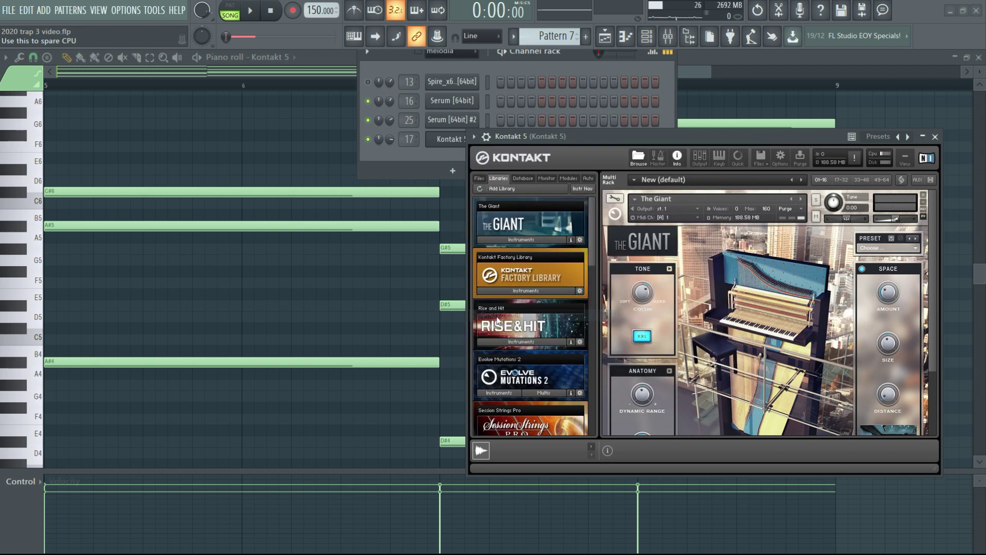
- Mute the Kontakt 5 channel in the channel rack and return to the playlist
click(449, 138)
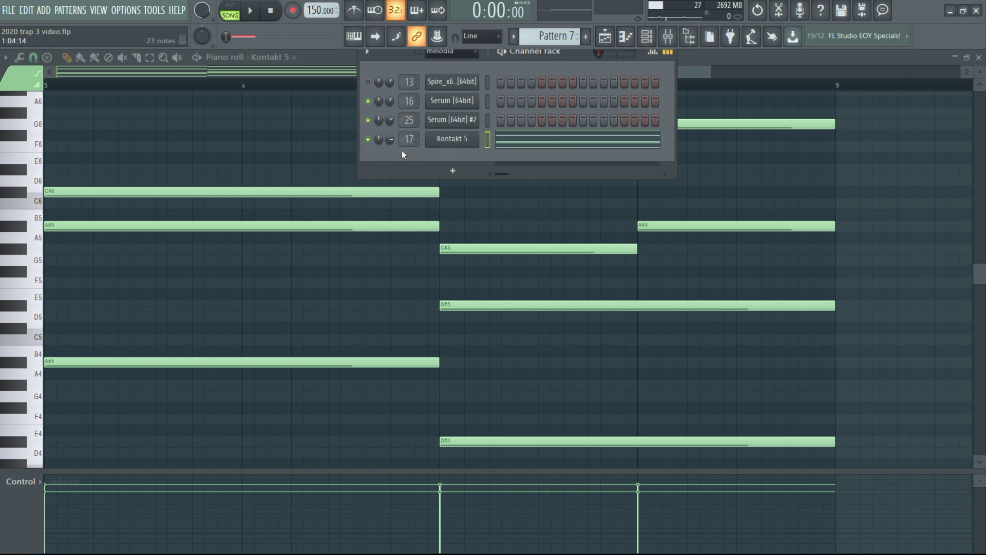
click(368, 139)
right_click(458, 146)
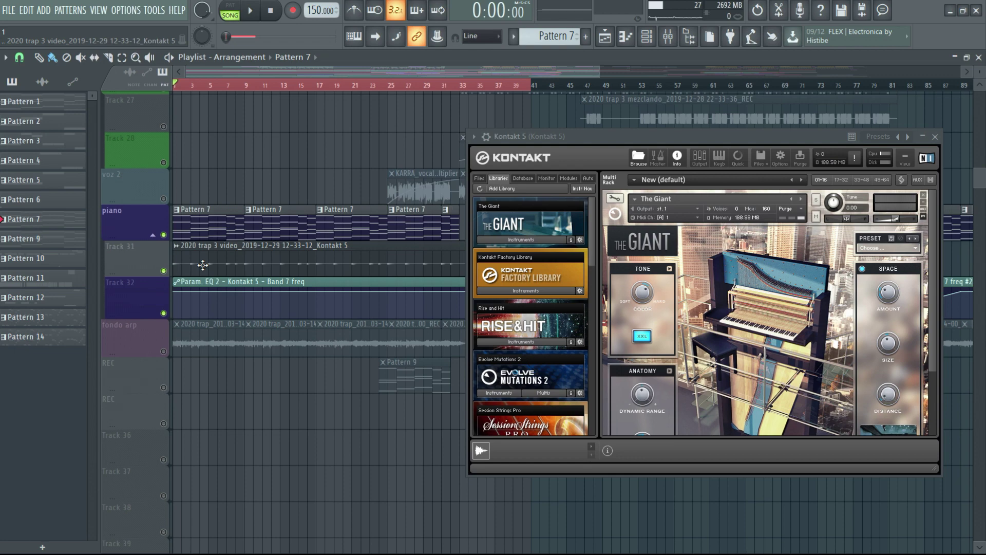
- Route the rendered Kontakt 5 audio clip to mixer track 17 and show that track in the mixer
double_click(202, 265)
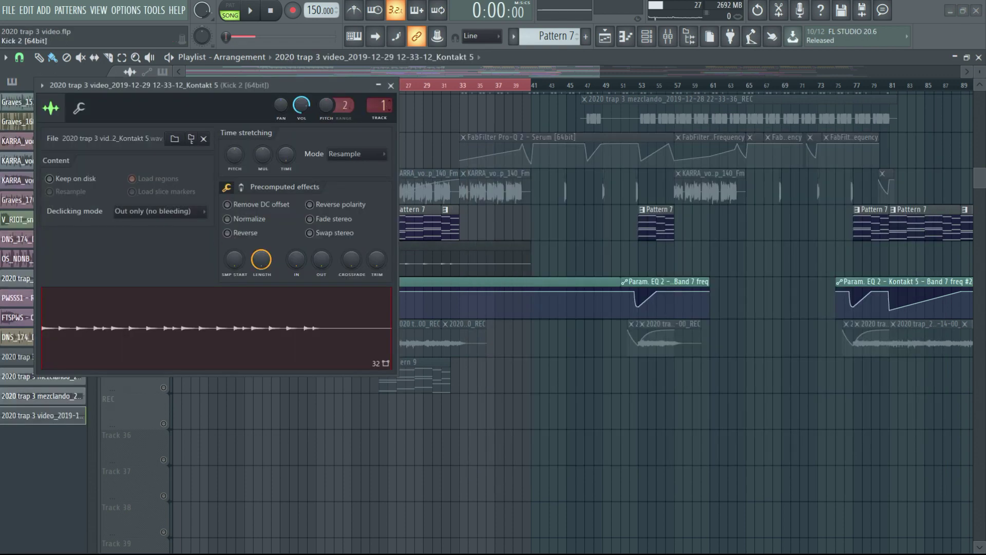
scroll(380, 105, up, 16)
click(379, 105)
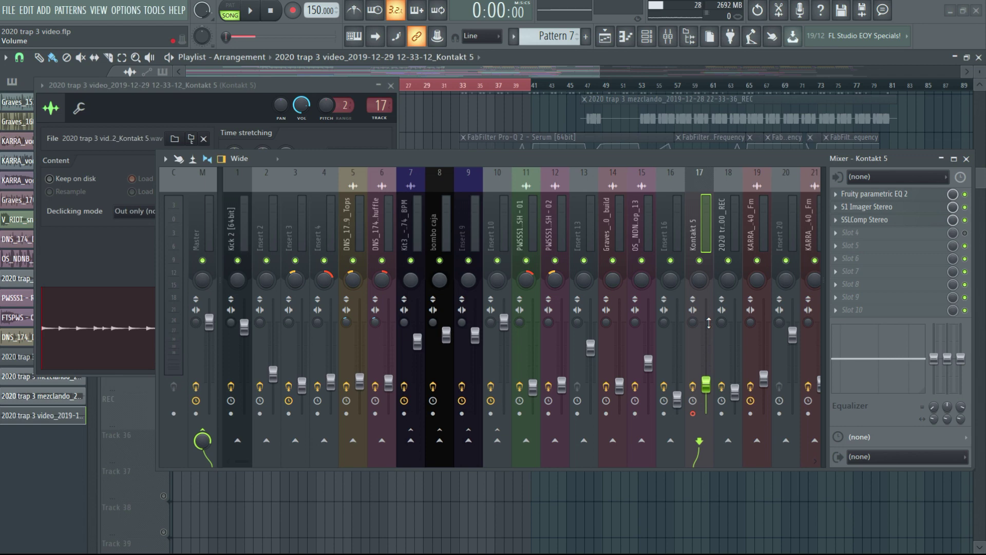
- Play the rendered piano clip, close its sampler window, re-enable all playlist tracks during playback, and stop
key(space)
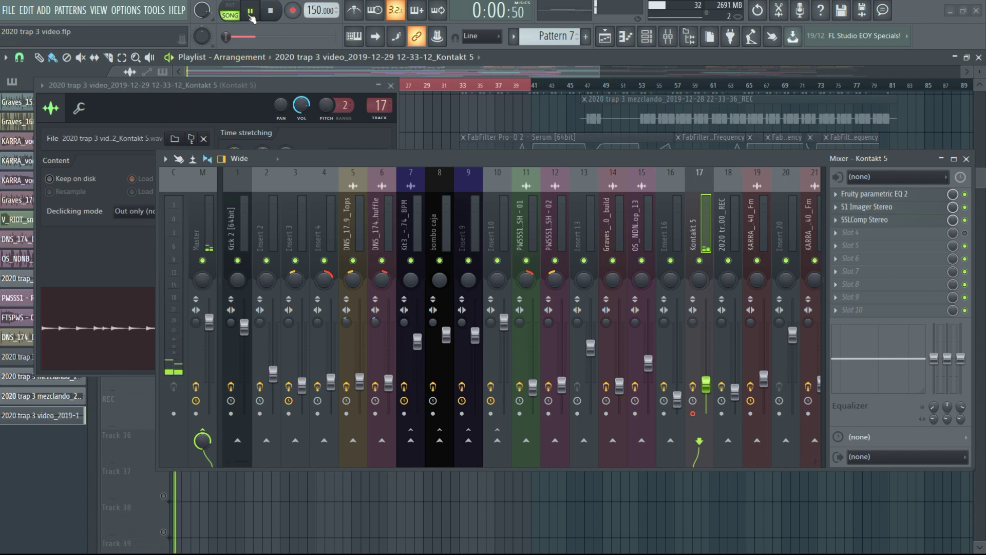
click(391, 85)
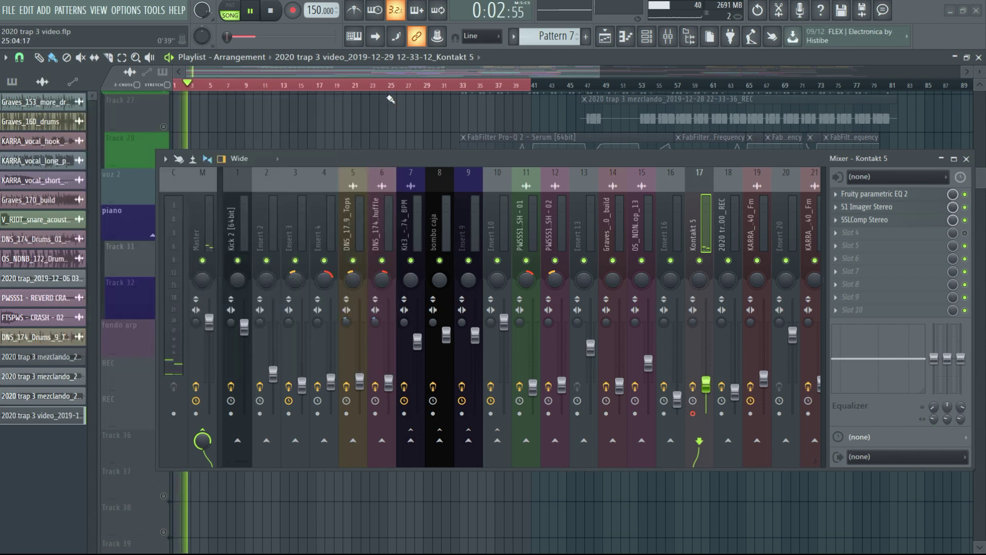
drag(414, 163, 486, 359)
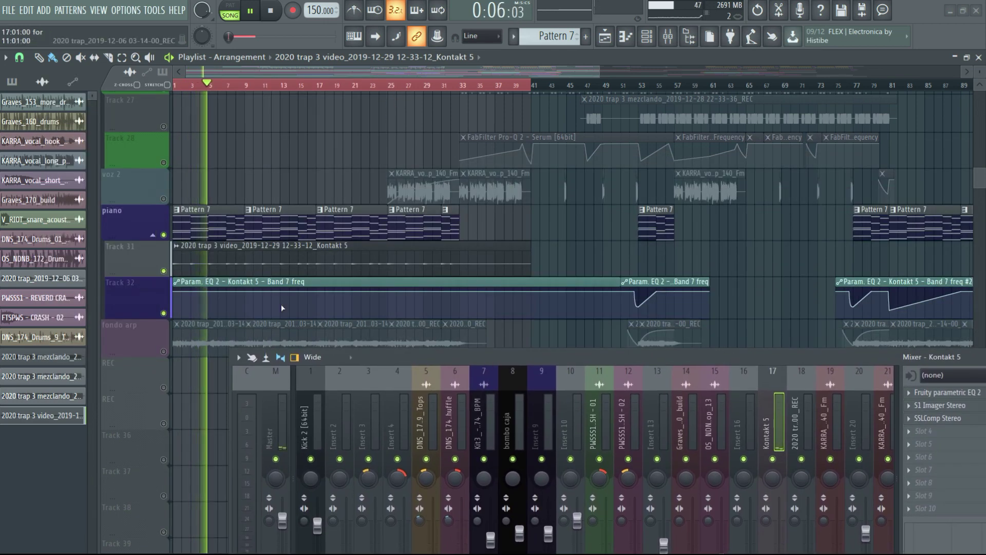
right_click(163, 271)
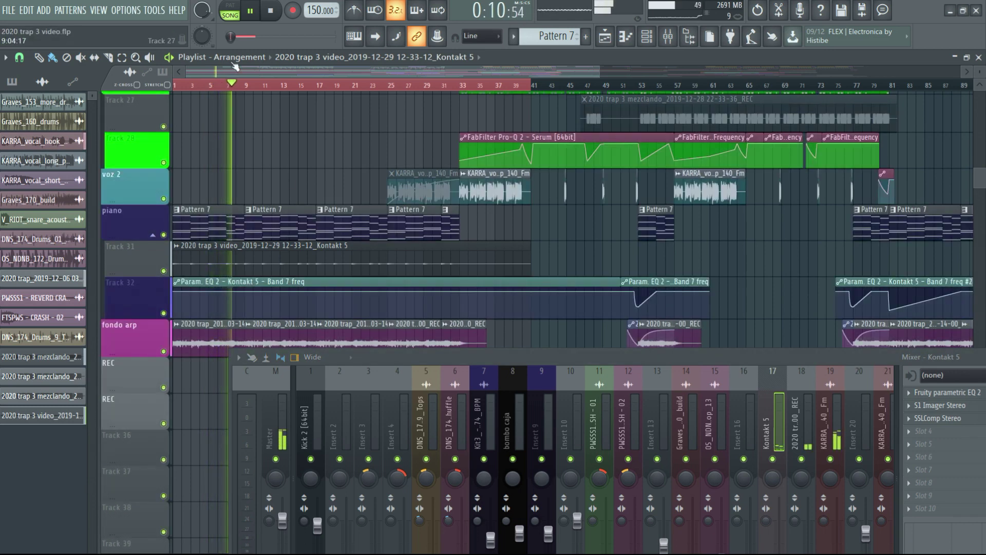
click(280, 18)
- Raise the Kontakt 5 mixer track's volume fader and reset it to its default level
drag(511, 357, 346, 206)
drag(615, 433, 616, 375)
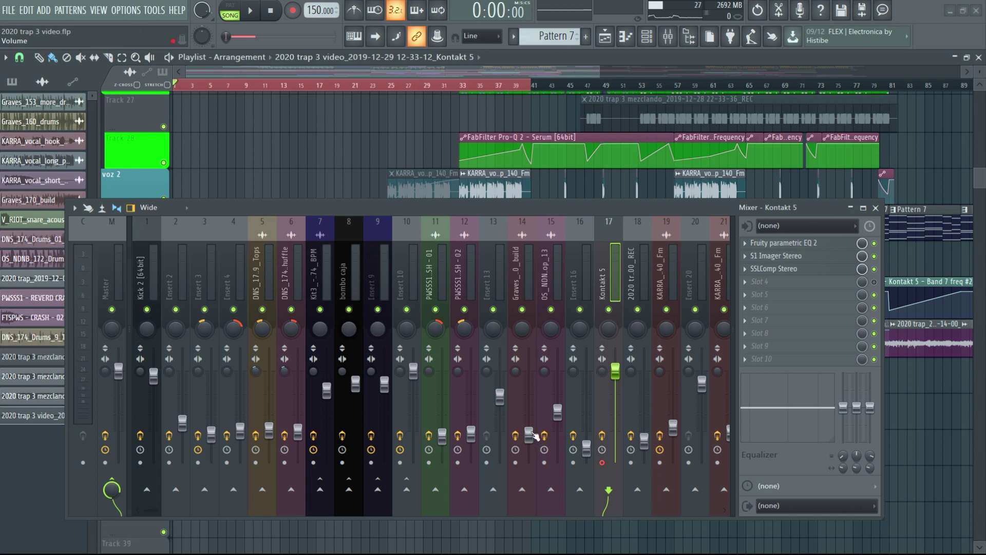
right_click(616, 375)
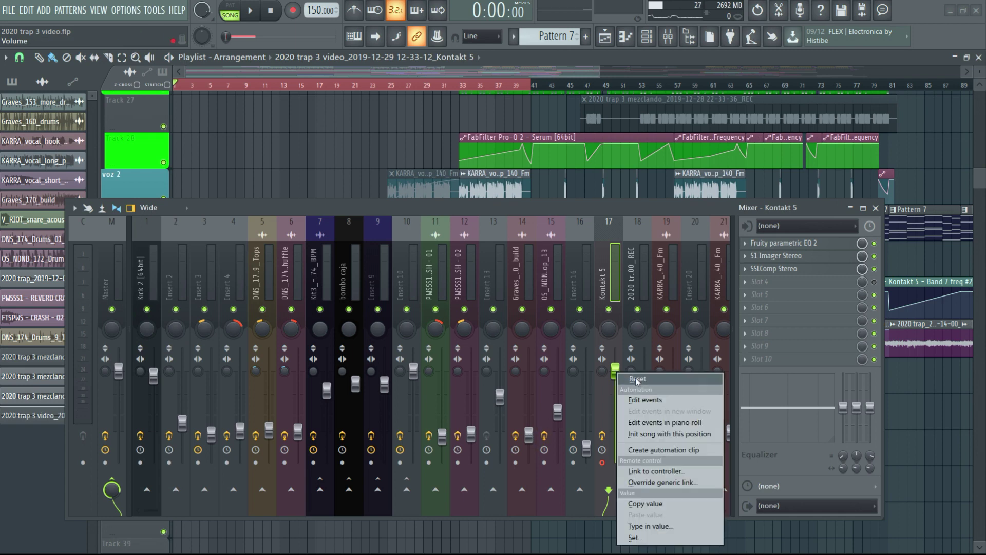
click(619, 376)
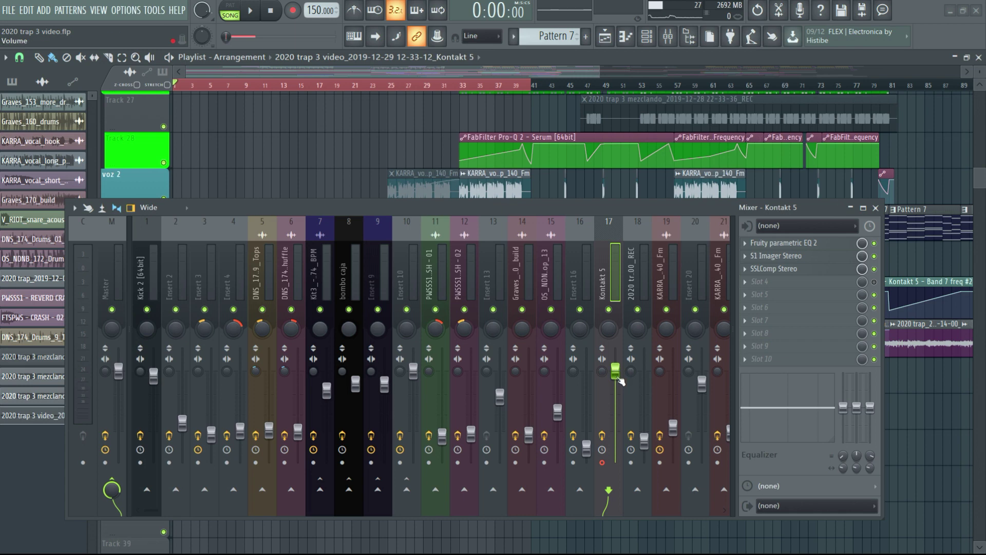
- Listen to the full arrangement from bar 17, stop playback and close the mixer
click(276, 90)
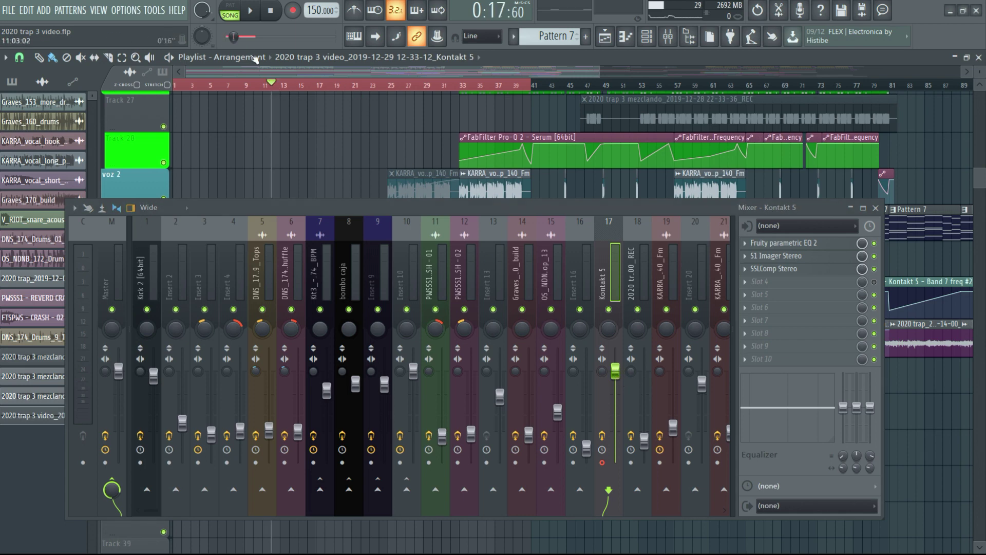
click(318, 85)
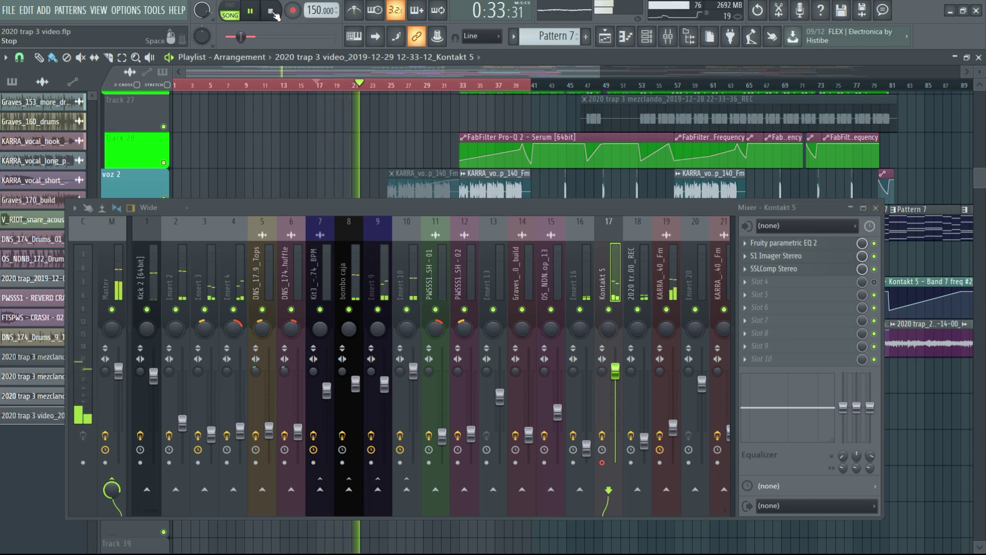
click(273, 12)
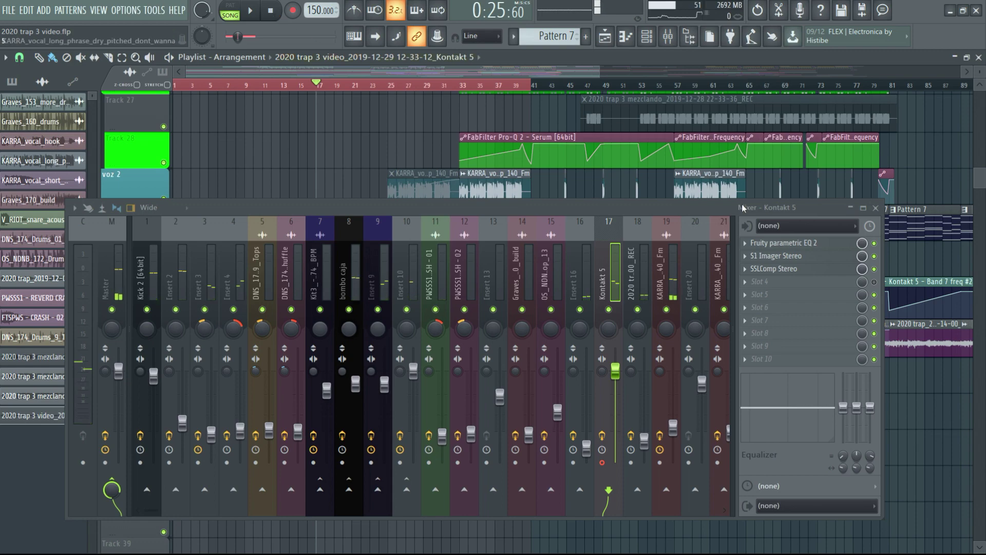
click(876, 208)
- Solo the pad track in the playlist and play it from bar 17
scroll(388, 288, up, 5)
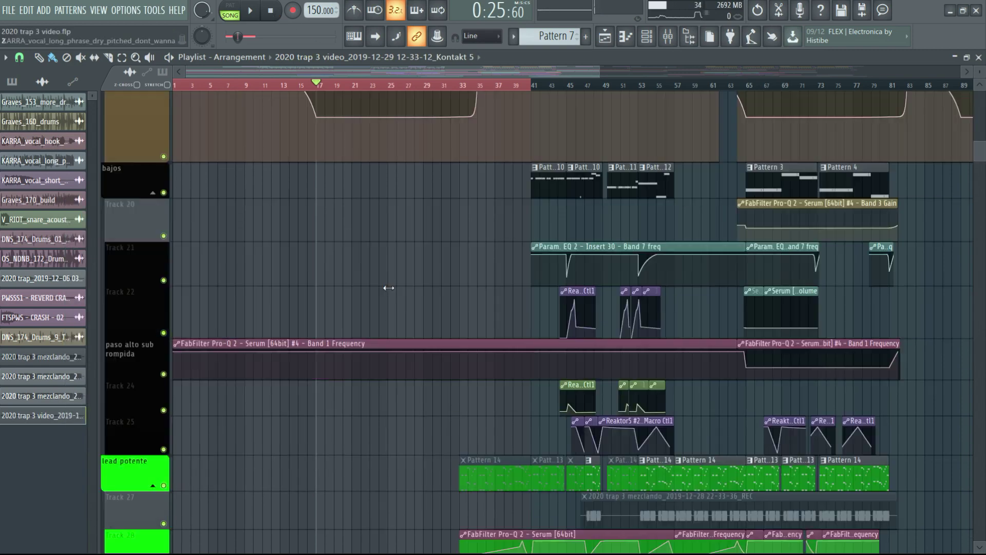
scroll(389, 288, up, 6)
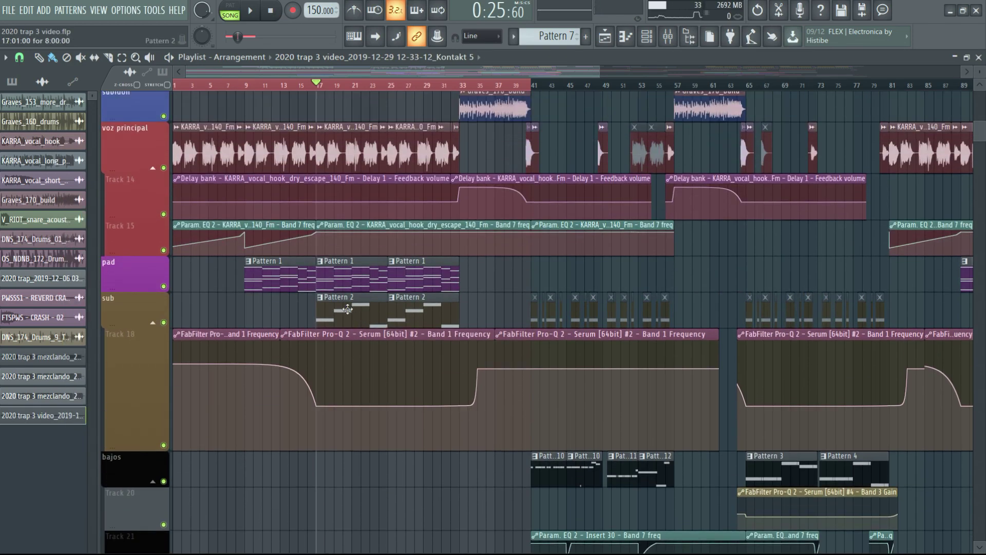
right_click(163, 286)
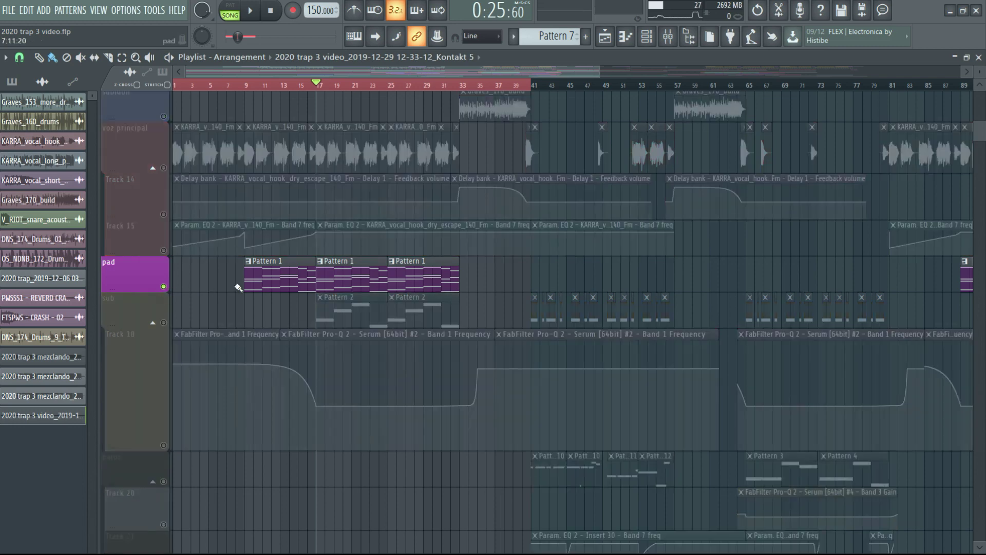
key(space)
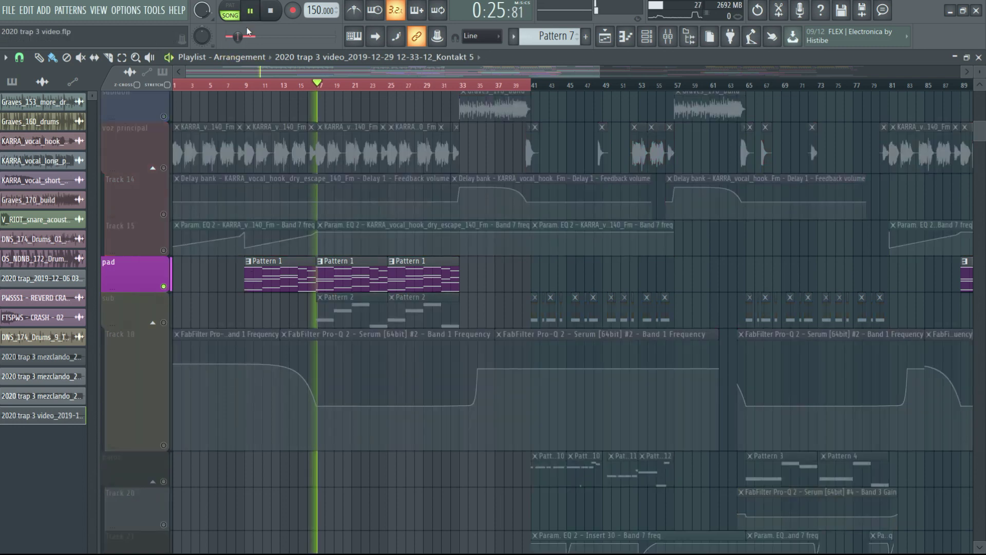
- Check which channel rack instruments play the pad's Pattern 1, stop playback and return to the playlist
double_click(343, 281)
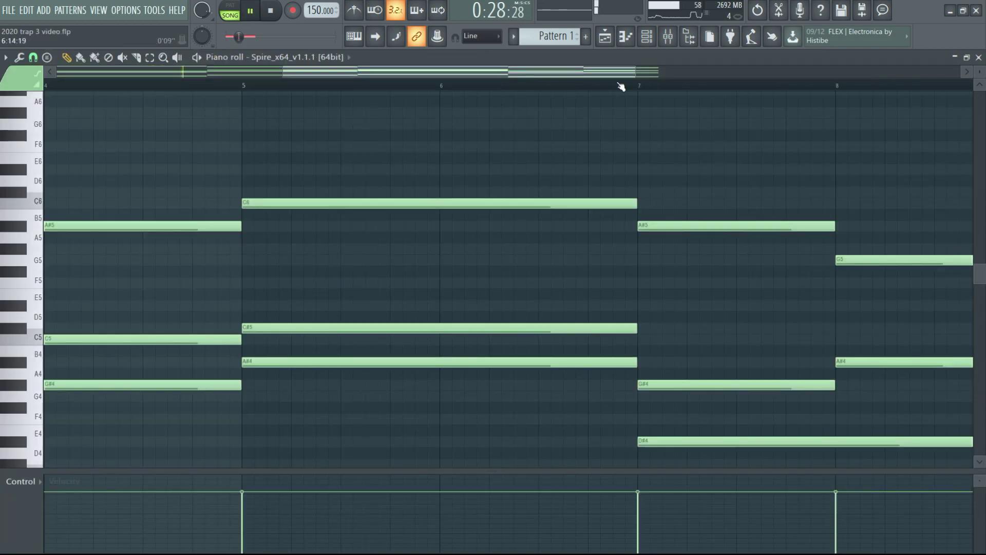
click(648, 37)
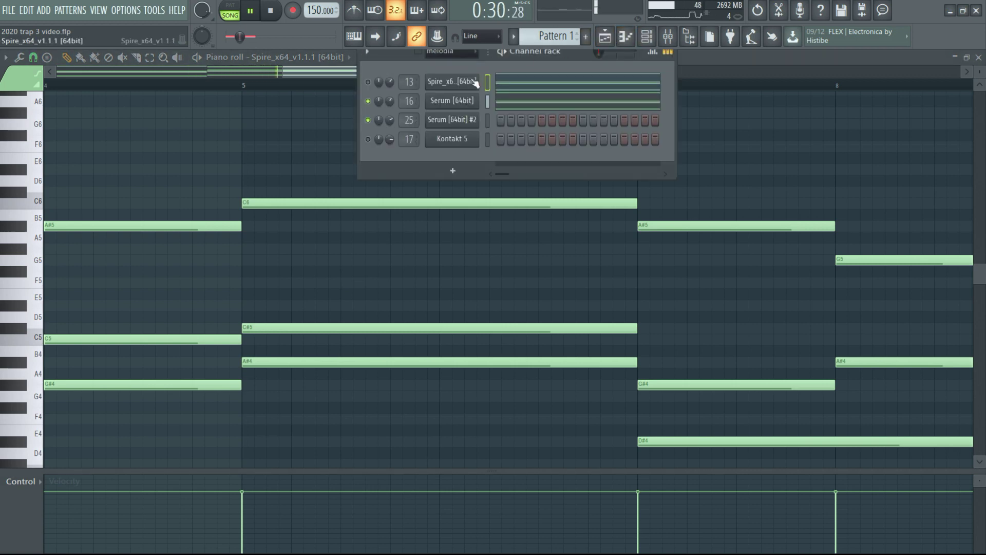
key(space)
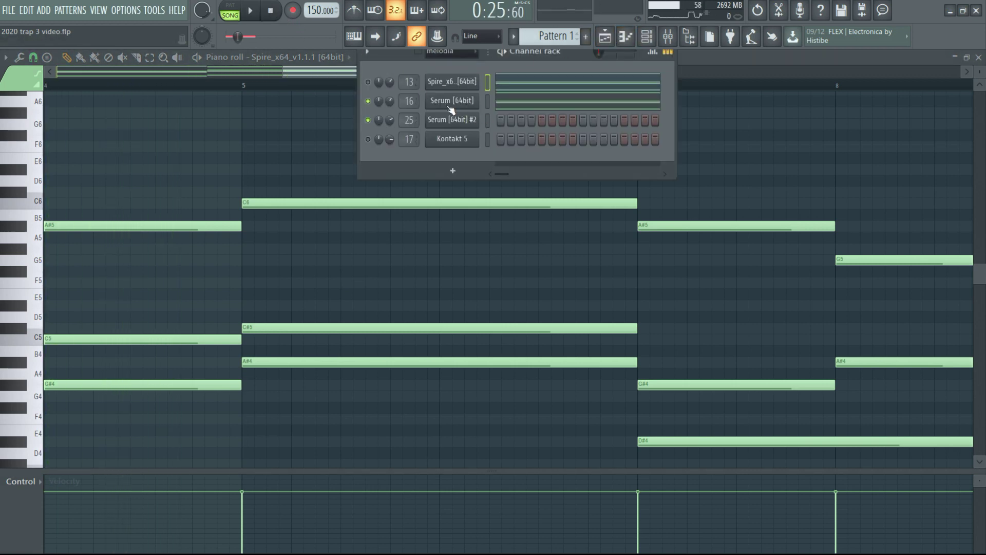
key(F5)
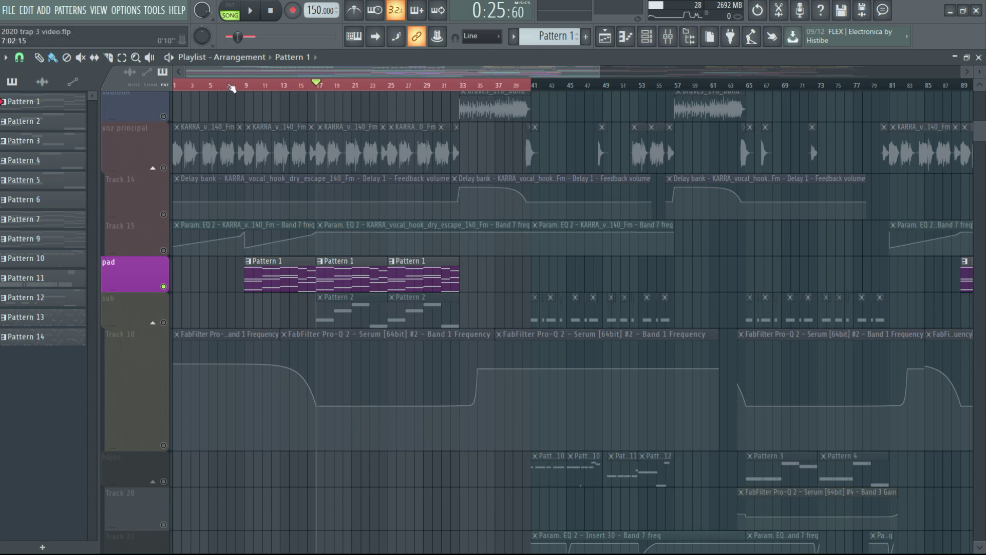
- Move the start of the selected time range to bar 9 and check where the pad's remaining clips lie
drag(190, 88, 248, 93)
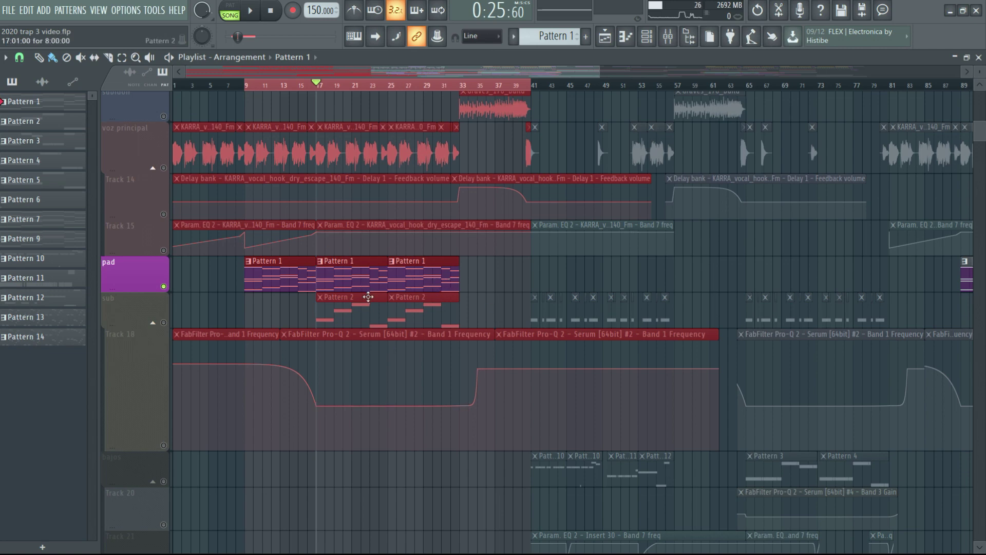
click(860, 73)
scroll(860, 74, right, 2)
scroll(357, 170, down, 3)
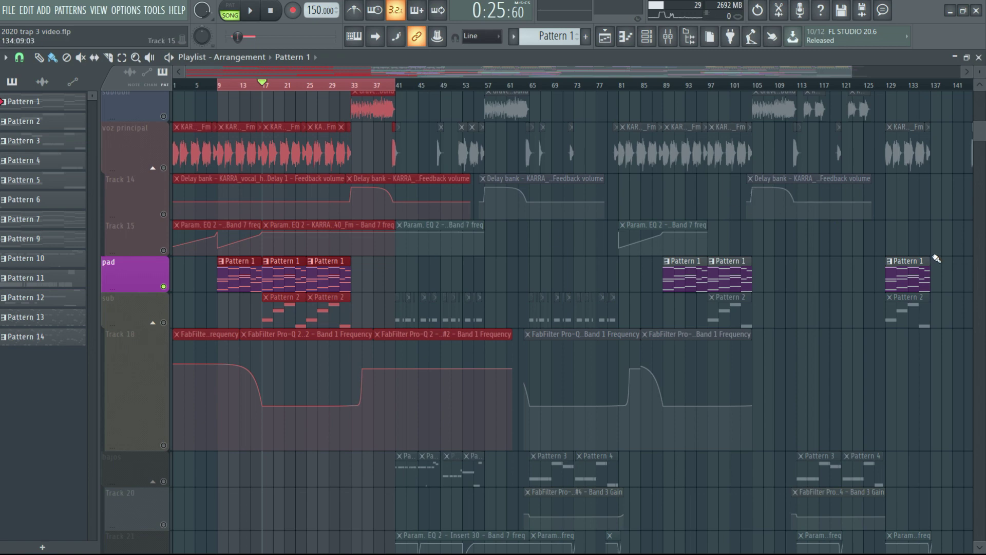
- Place the playhead at bar 1, select the whole song's time range from bar 1 through about bar 142, and deselect the clips
click(177, 86)
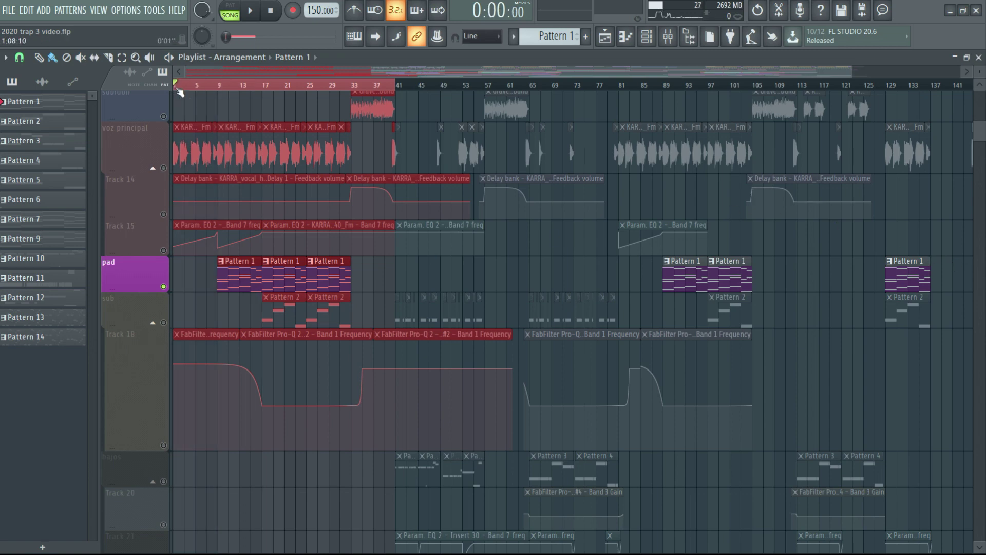
drag(178, 91, 808, 86)
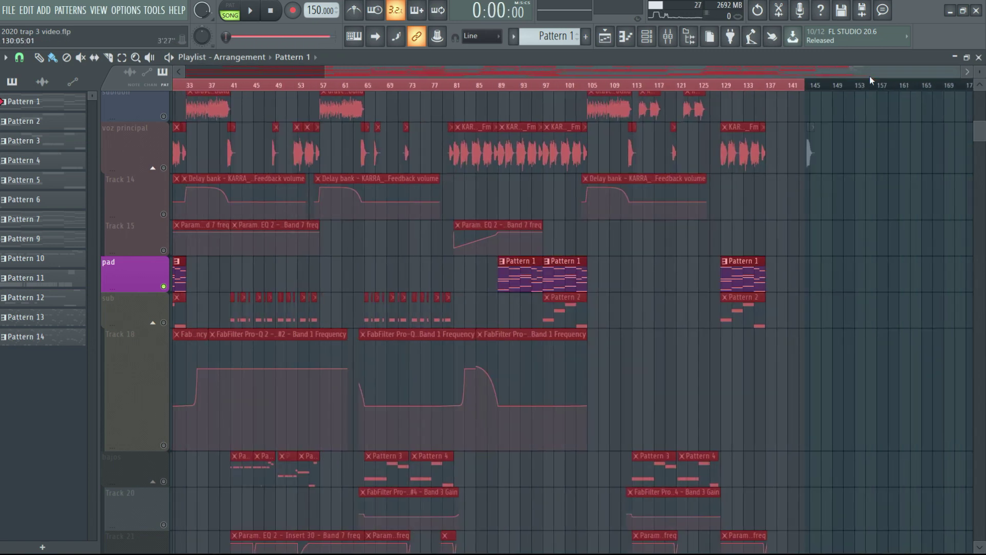
key(ctrl+a)
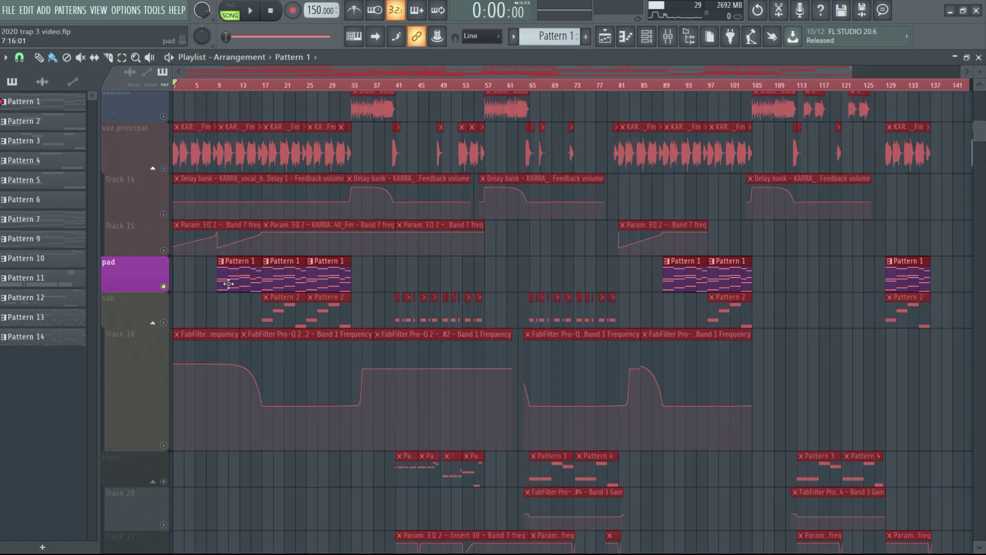
click(318, 264)
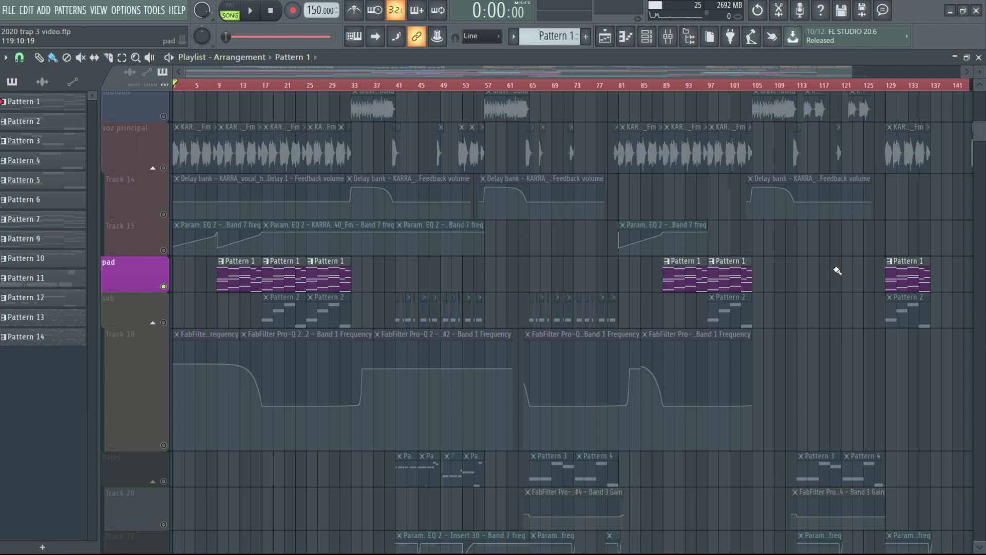
- Look over the remaining playlist tracks and play the soloed pad from about bar 31 to check how its sound ends
scroll(428, 272, down, 10)
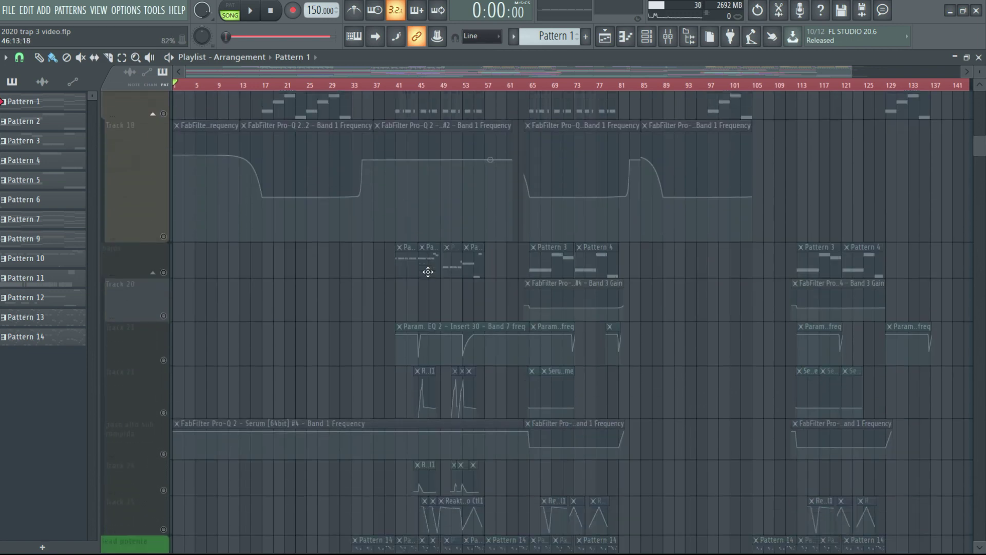
scroll(428, 272, down, 7)
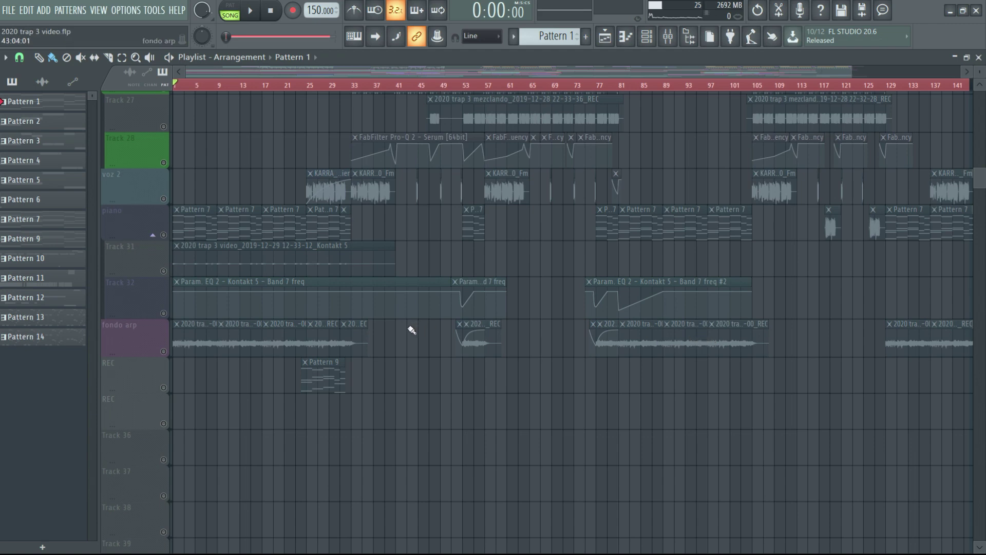
scroll(286, 161, up, 5)
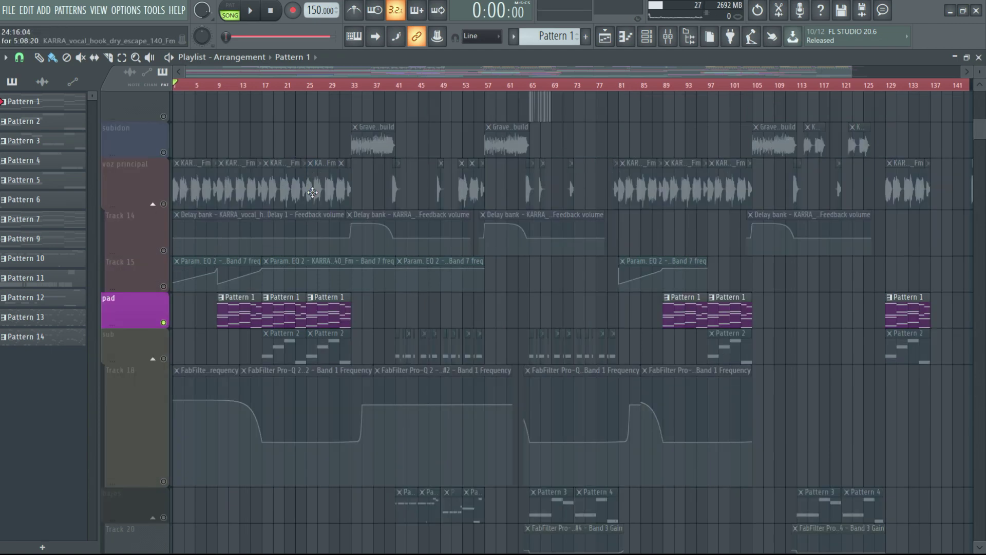
click(347, 85)
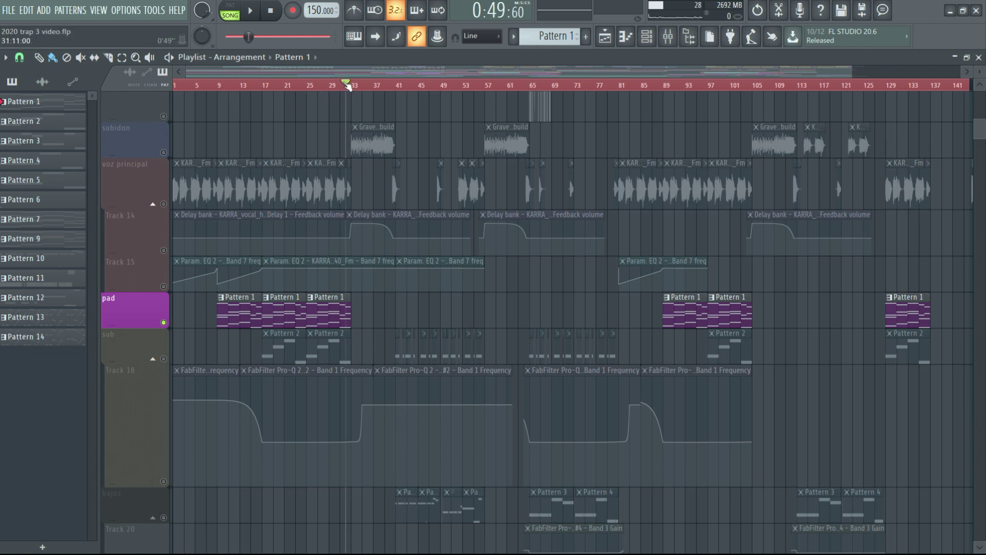
key(space)
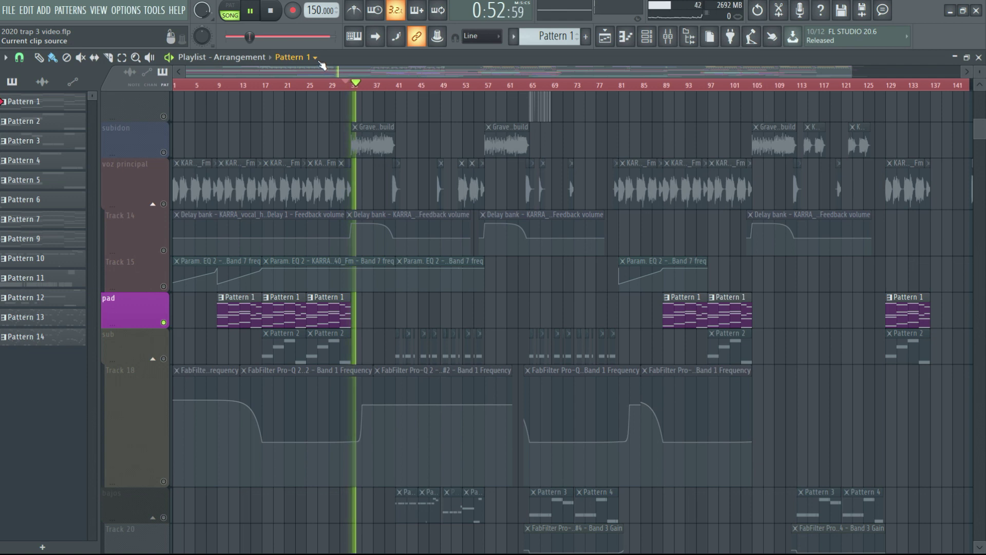
key(space)
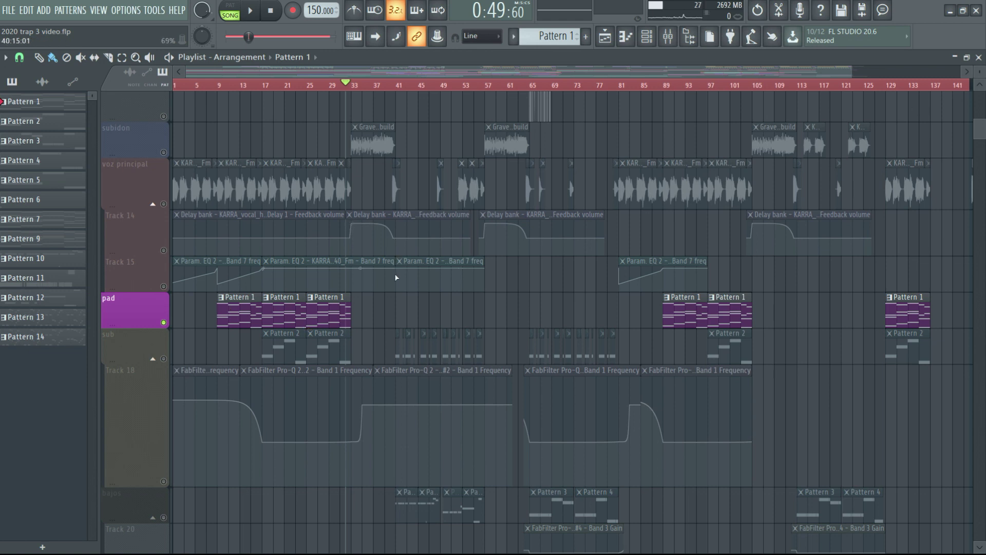
scroll(396, 277, down, 3)
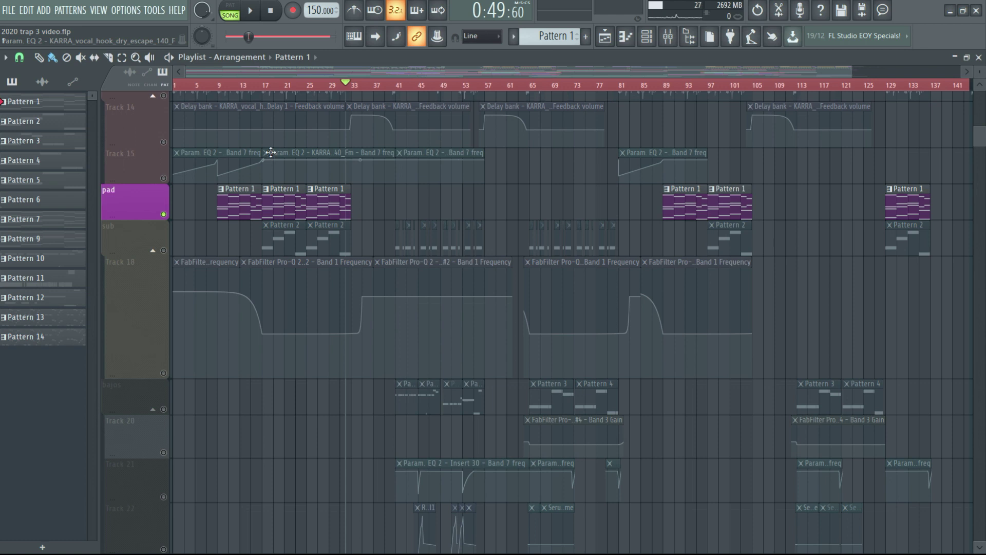
scroll(271, 152, up, 5)
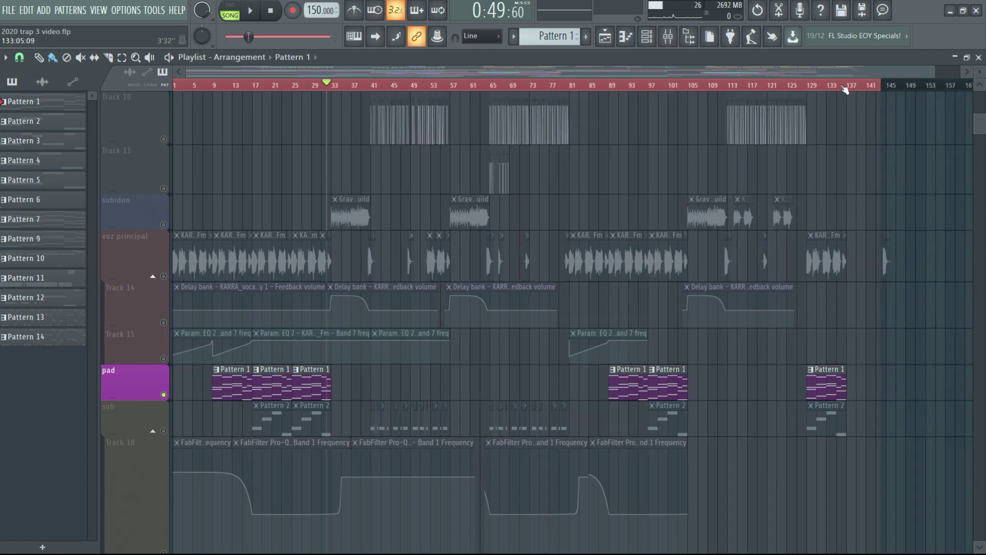
- Open the pad Serum's mixer track, disarm disk recording on Kontakt 5, and arm insert 16 with its effects bypassed
key(F7)
key(F6)
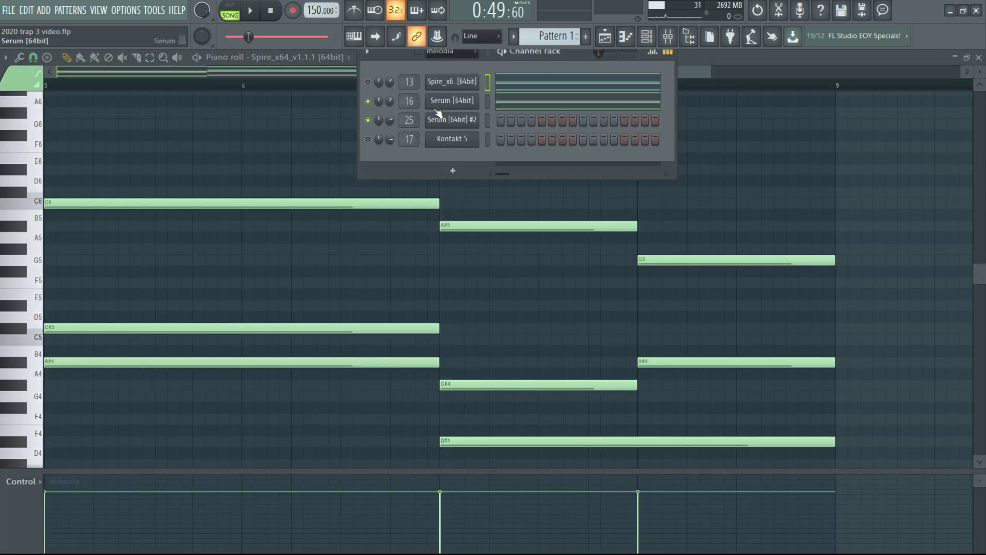
double_click(408, 101)
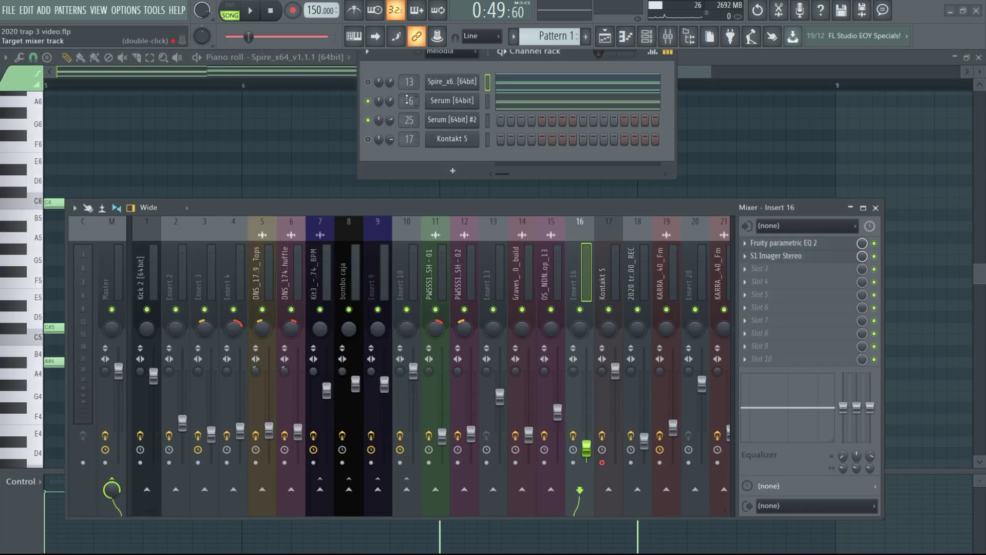
click(603, 462)
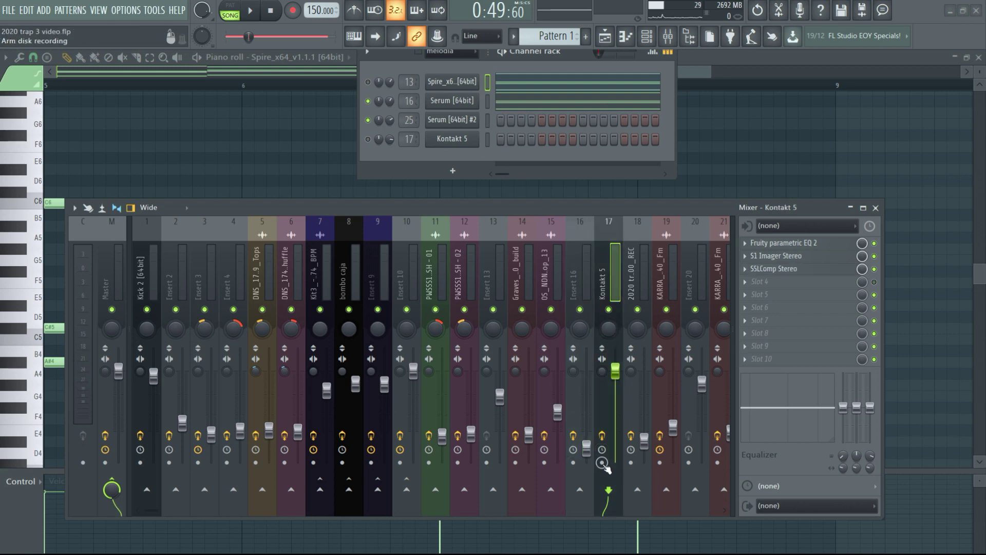
click(573, 462)
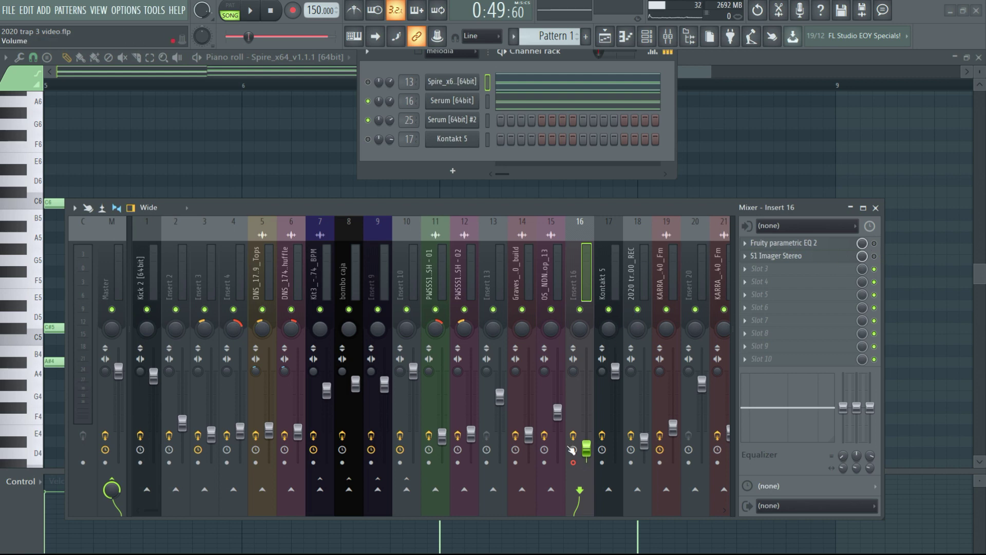
- Render the armed mixer track to a wave file using the song selection, Leave remainder, 32Bit float and 512-point sinc resampling
click(72, 211)
mouse_move(103, 221)
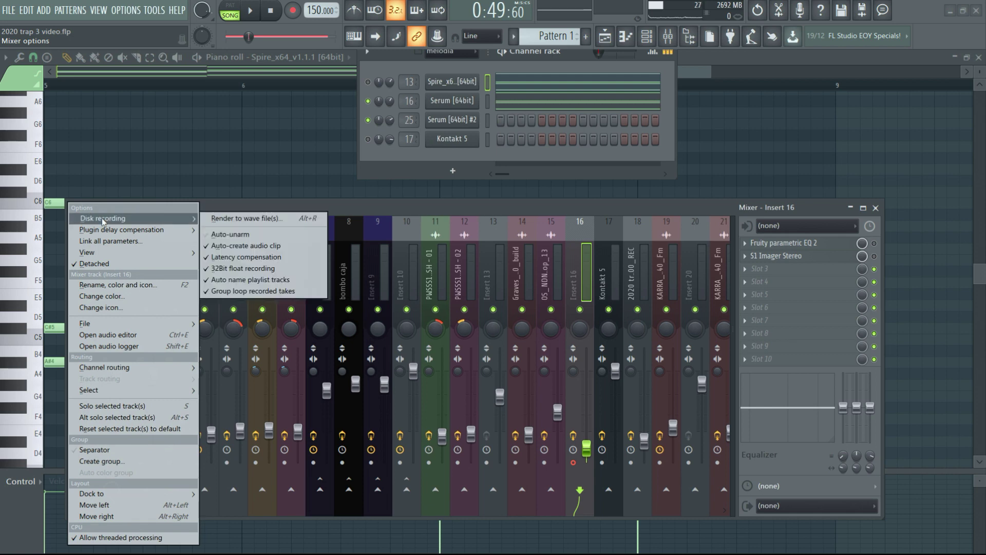
click(215, 221)
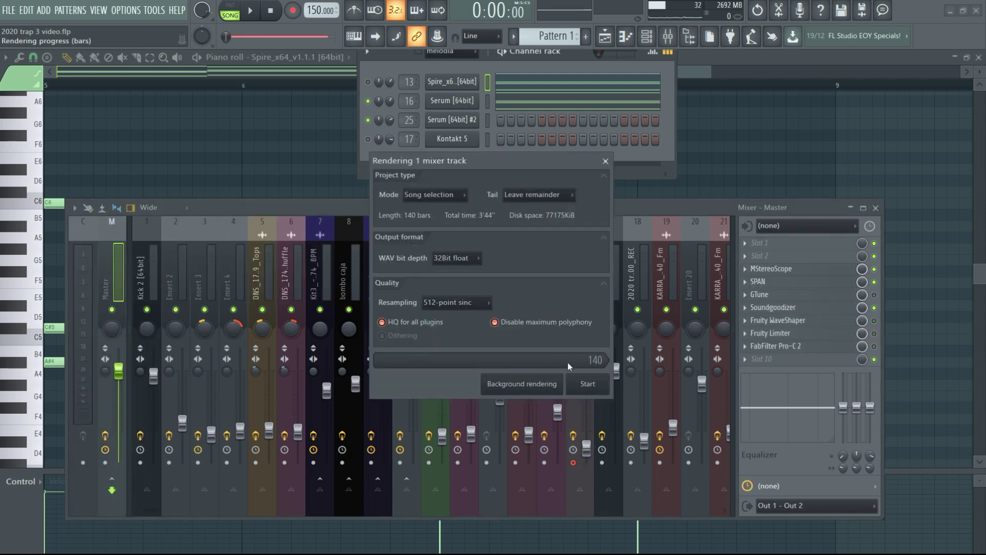
click(603, 392)
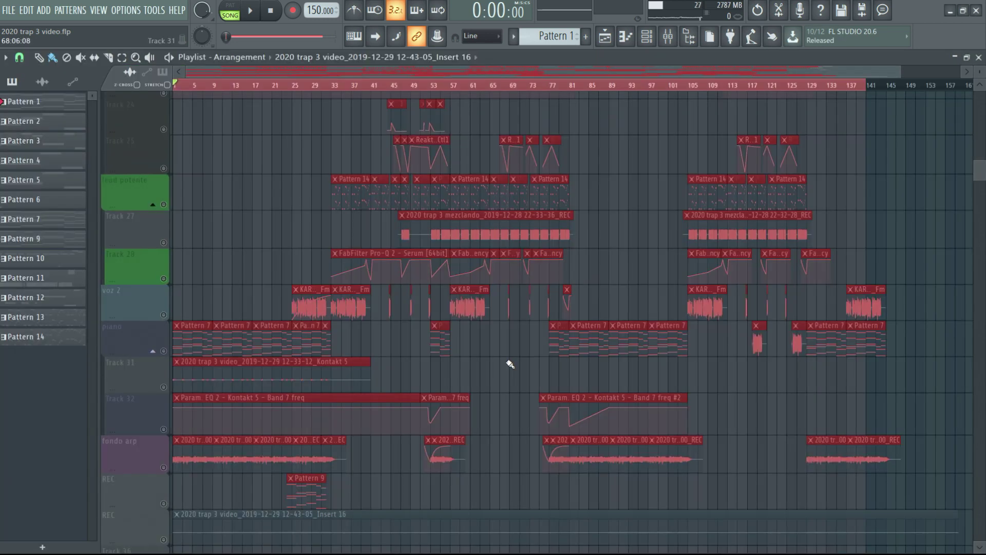
- Inspect the rendered pad waveform and insert an empty playlist track between the pad and sub tracks
scroll(350, 425, down, 8)
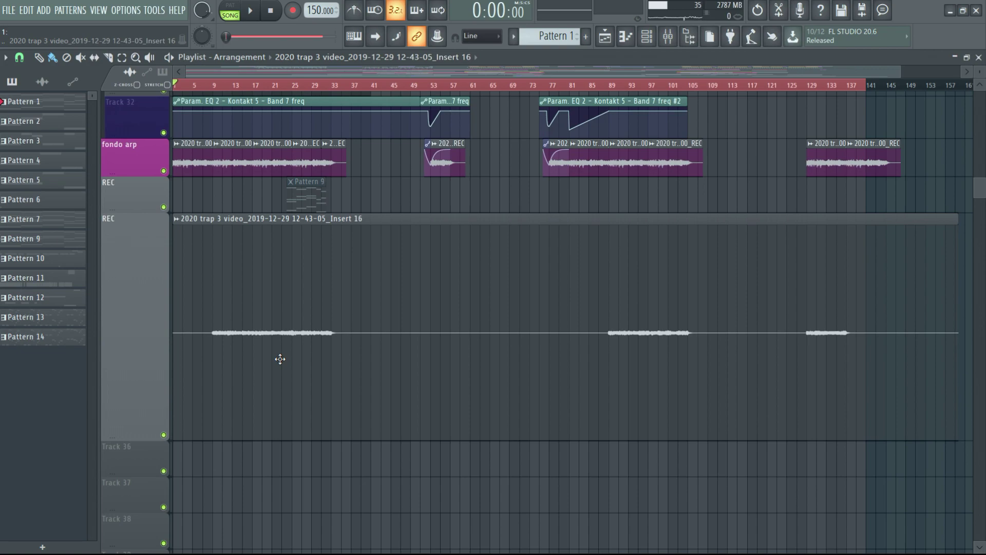
scroll(279, 359, up, 6)
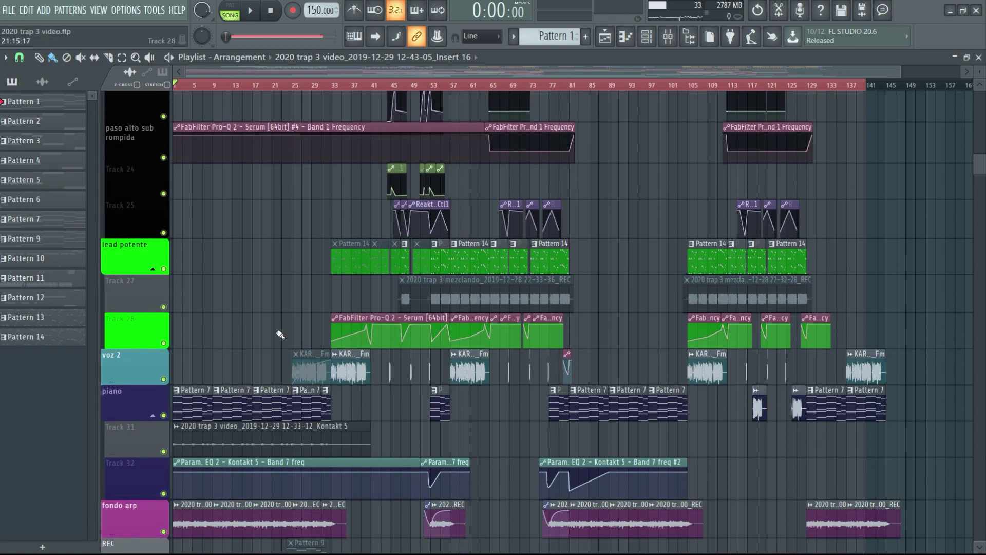
scroll(280, 334, up, 10)
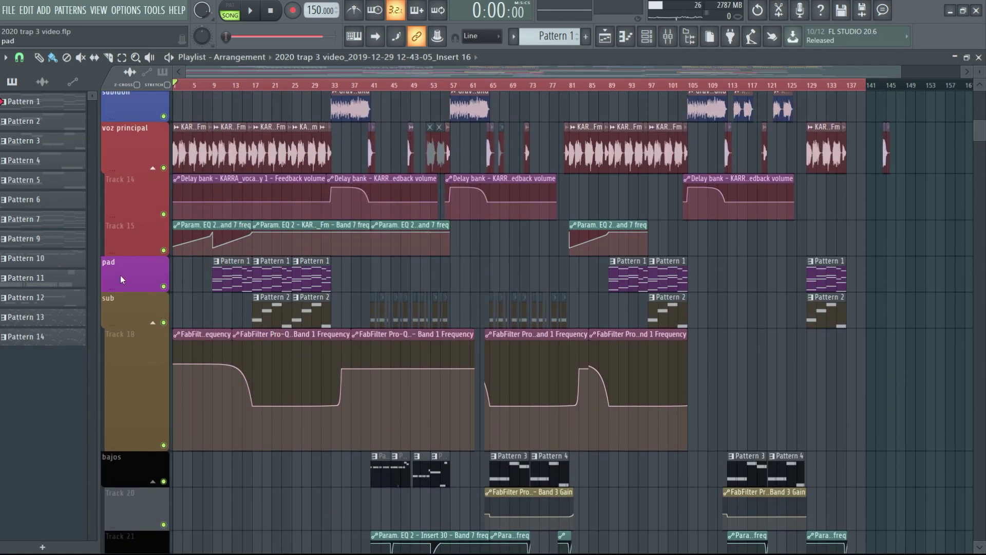
right_click(140, 307)
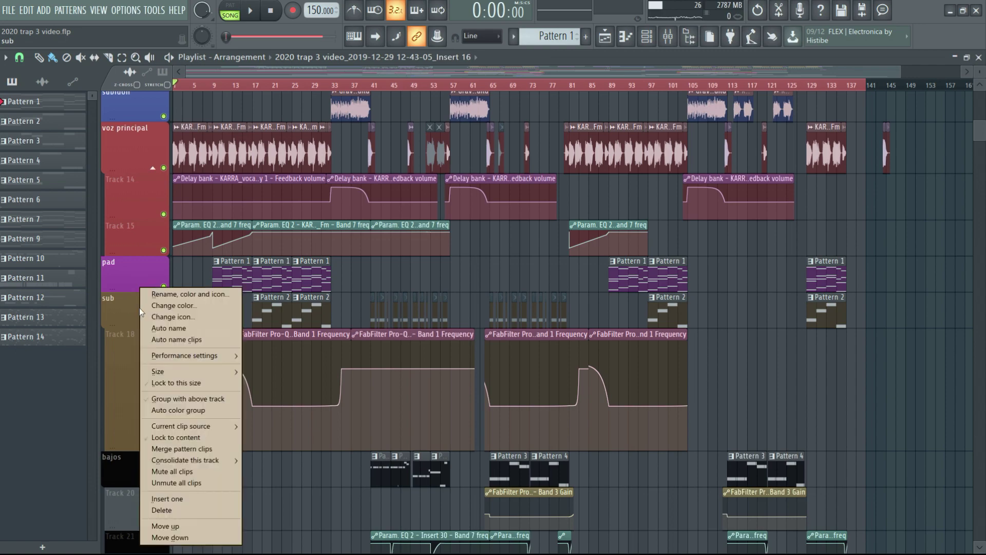
click(174, 498)
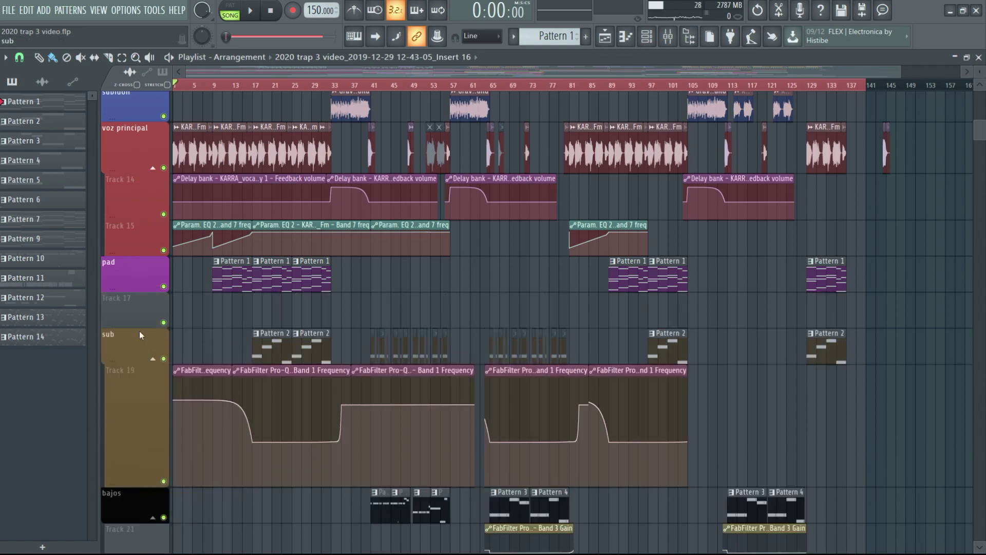
- Place the rendered Insert 16 audio clip at bar 1 on the empty Track 17 below the pad
scroll(212, 330, down, 4)
scroll(211, 329, down, 12)
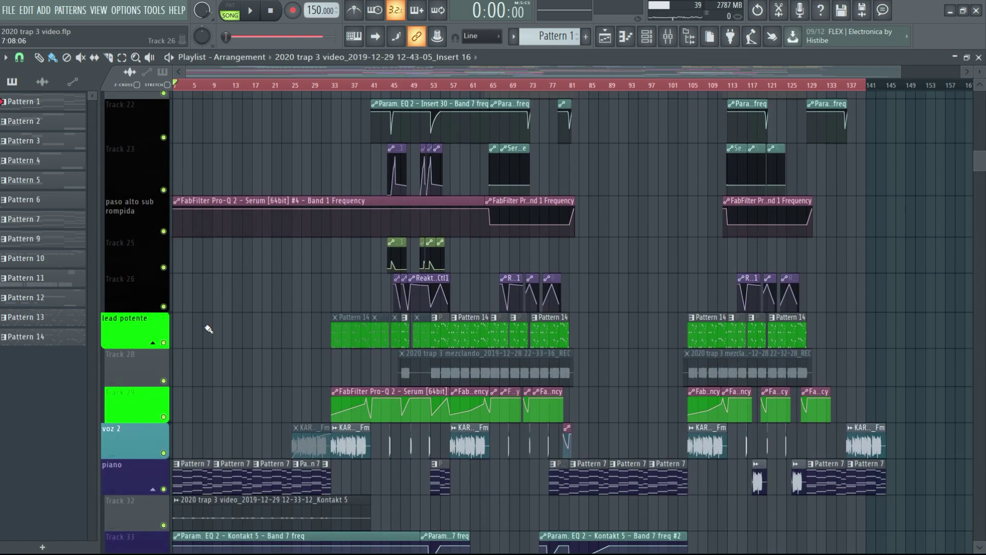
scroll(223, 377, up, 14)
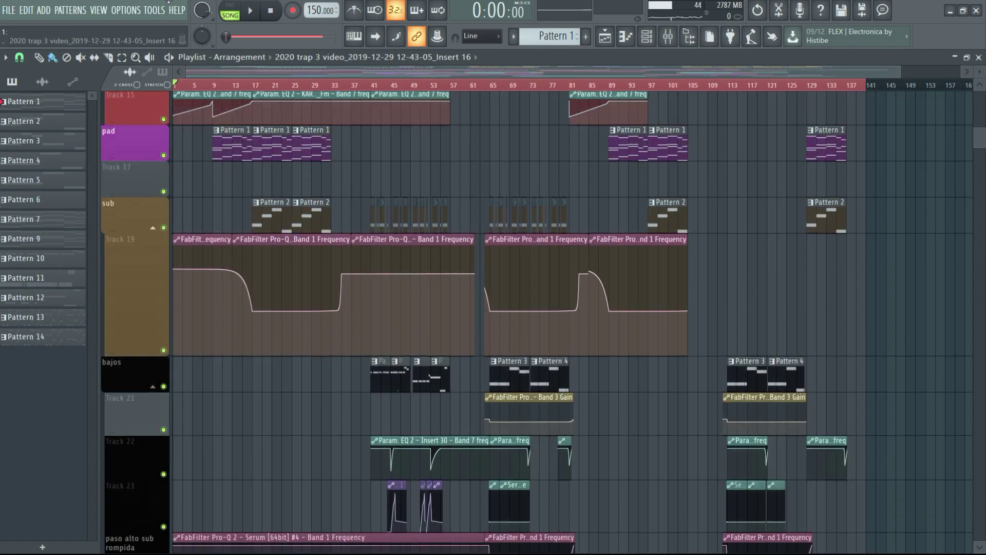
drag(168, 1, 228, 375)
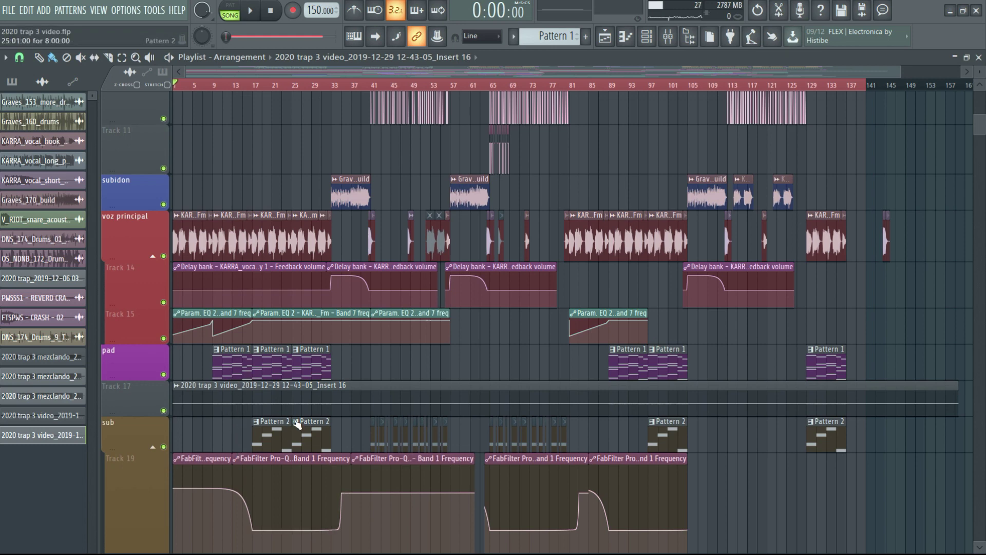
scroll(182, 401, up, 4)
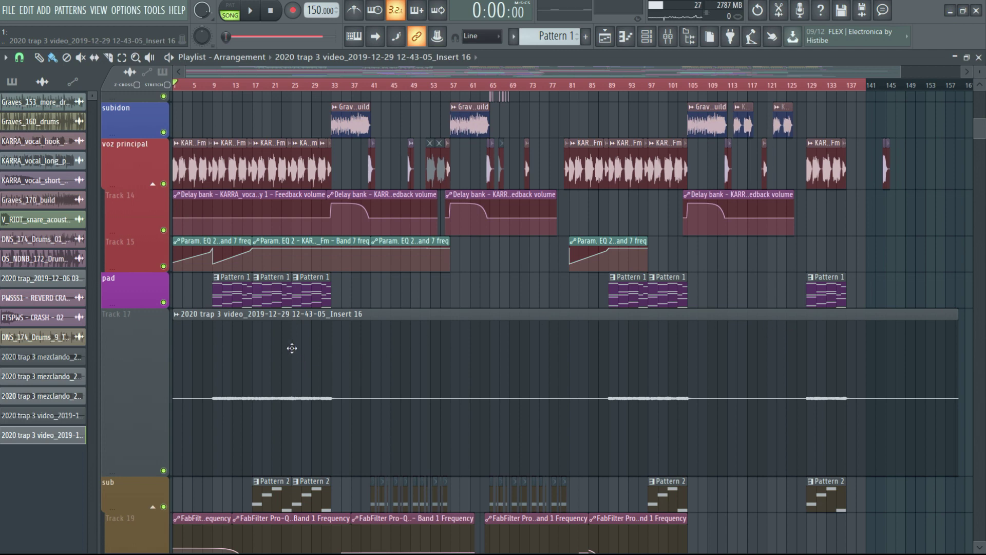
- Route the rendered pad clip to mixer track 16, with that track's effects re-enabled and its volume reset
double_click(288, 368)
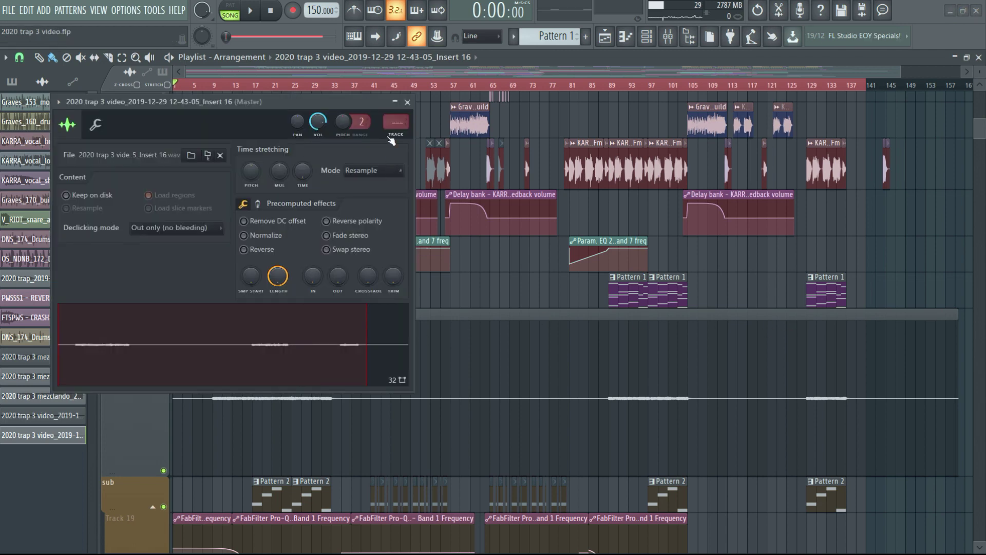
scroll(396, 121, up, 16)
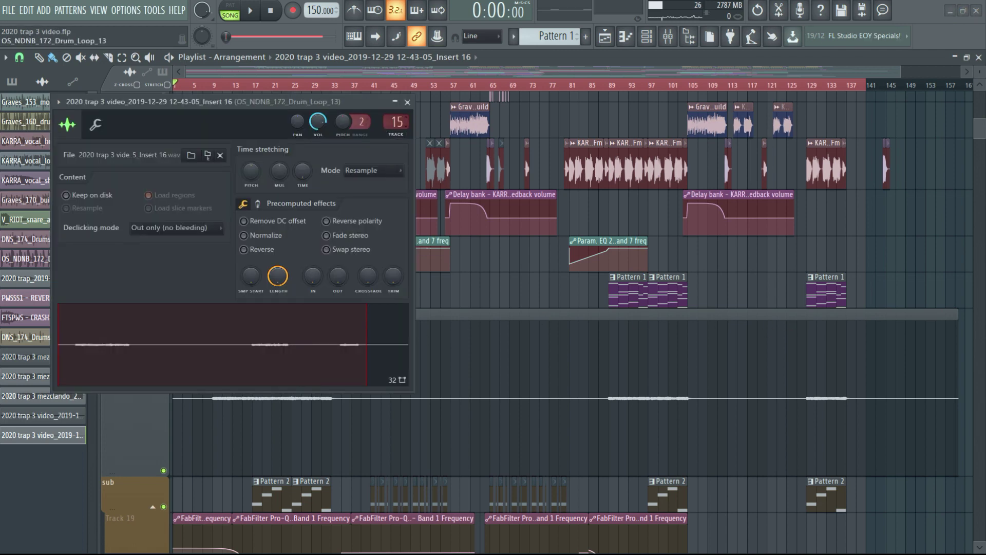
click(396, 121)
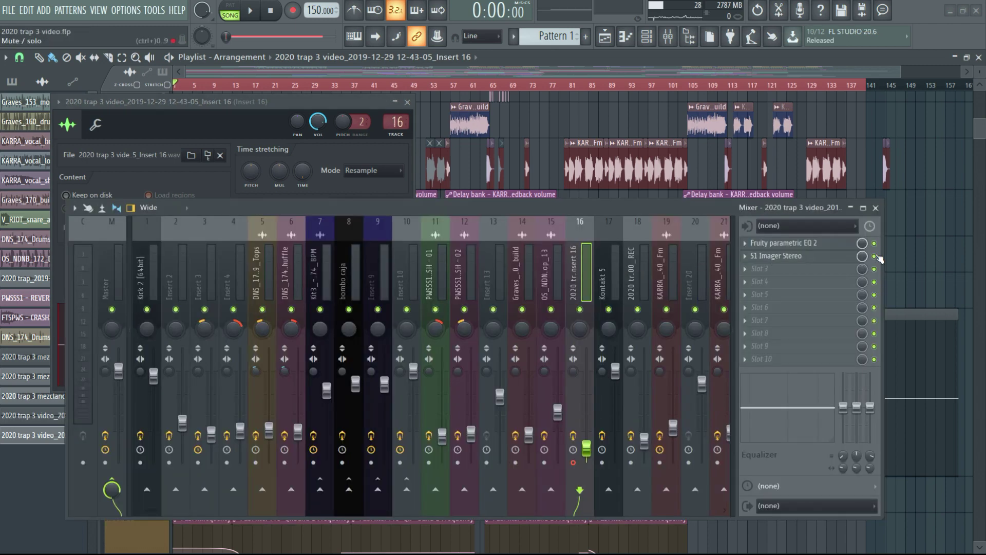
right_click(588, 455)
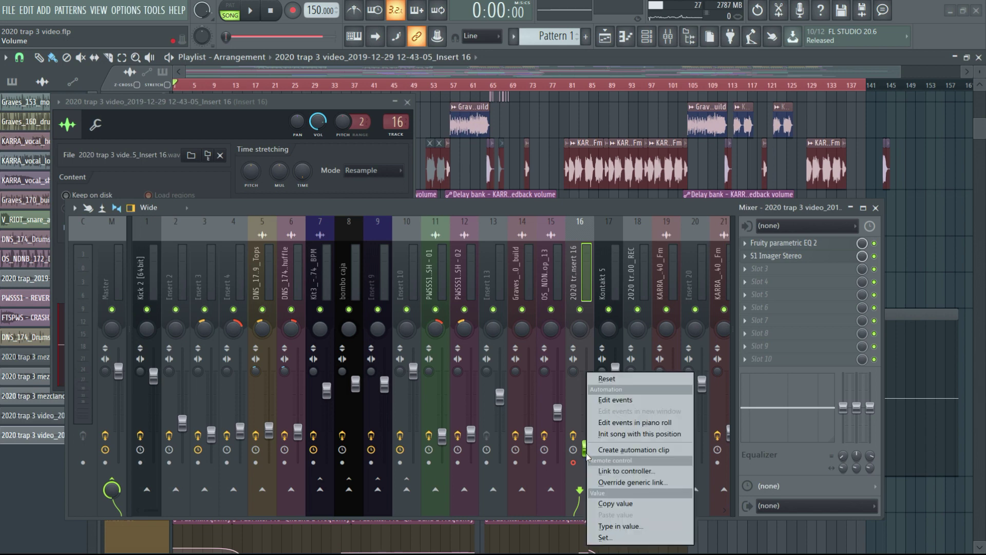
click(624, 380)
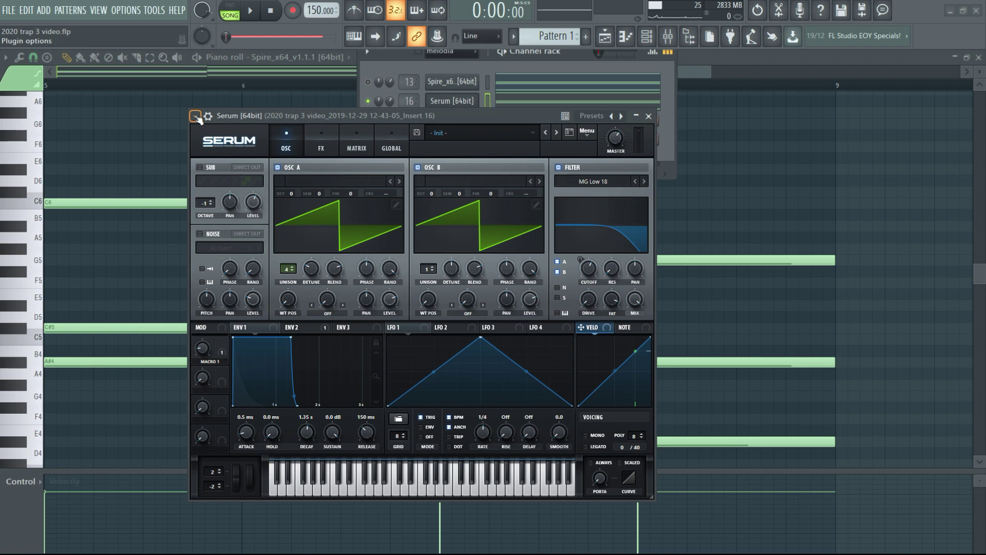
- Toggle Smart disable for the pad's Serum plugin, mute its channel in the channel rack, and return to the playlist
click(195, 116)
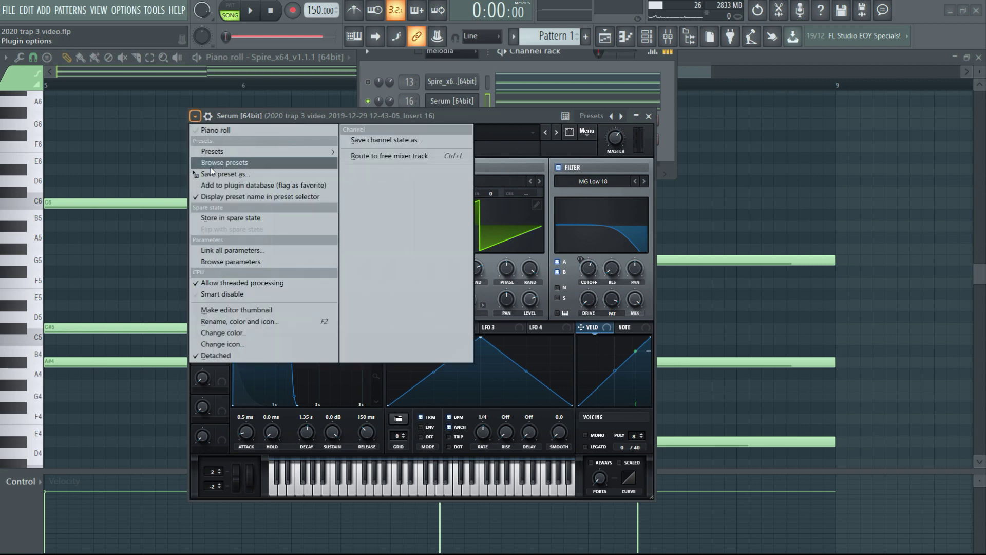
click(236, 295)
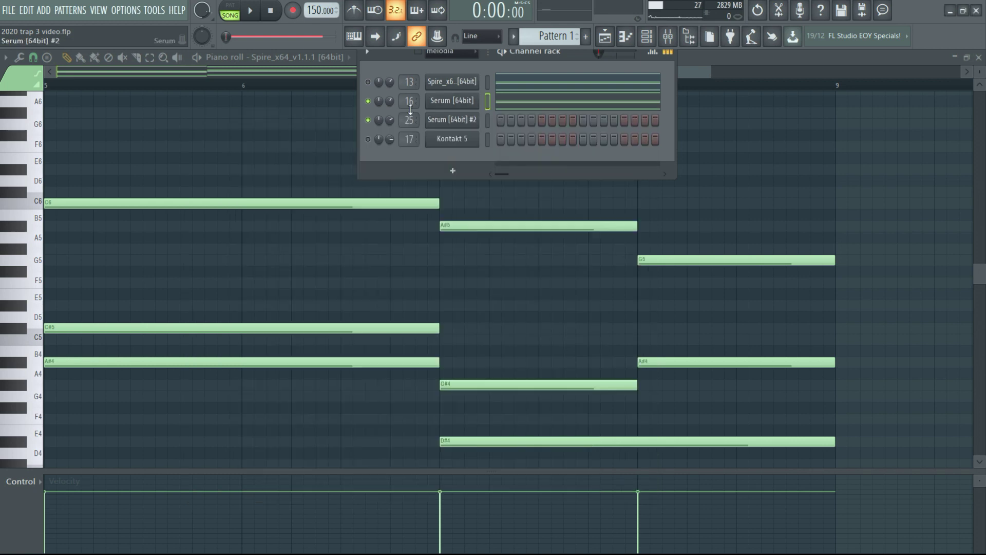
click(369, 101)
key(F5)
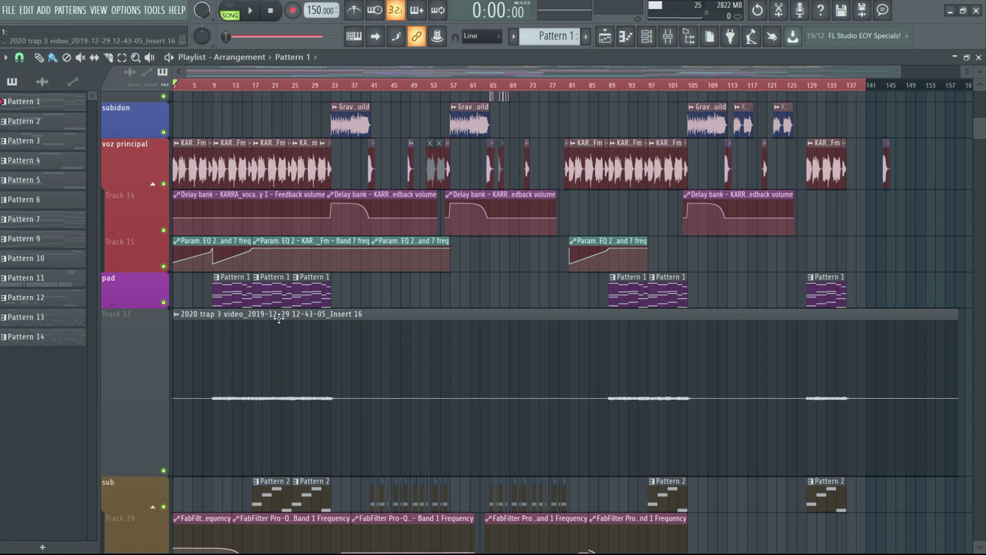
- Play the song from about bar 6 and solo Track 17 to hear the rendered pad on its own
scroll(279, 319, down, 3)
click(198, 84)
click(250, 10)
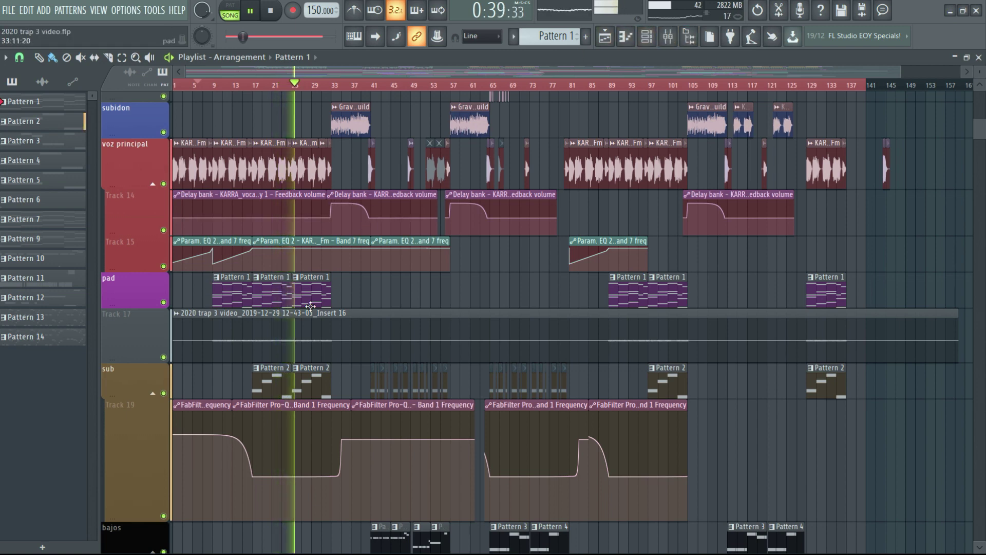
right_click(152, 355)
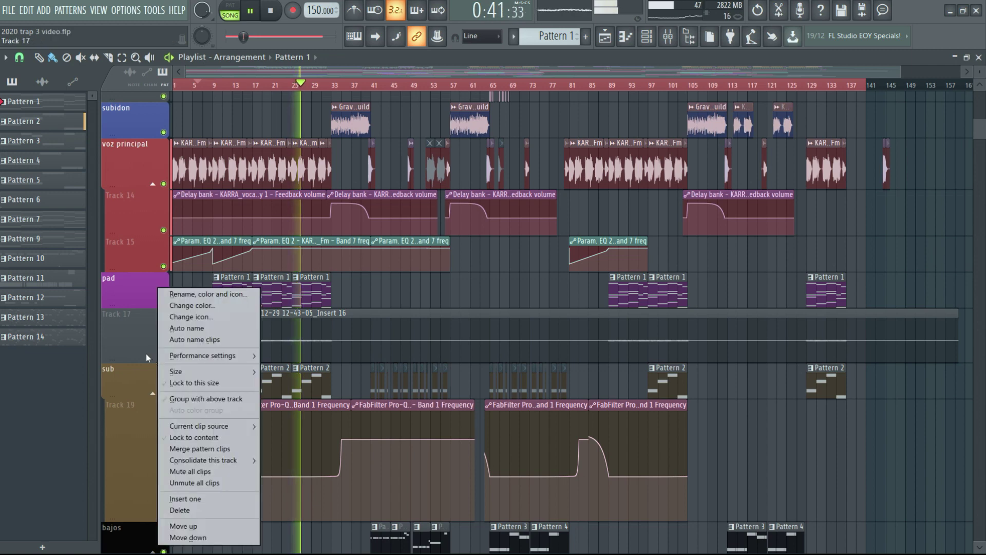
click(147, 358)
right_click(163, 357)
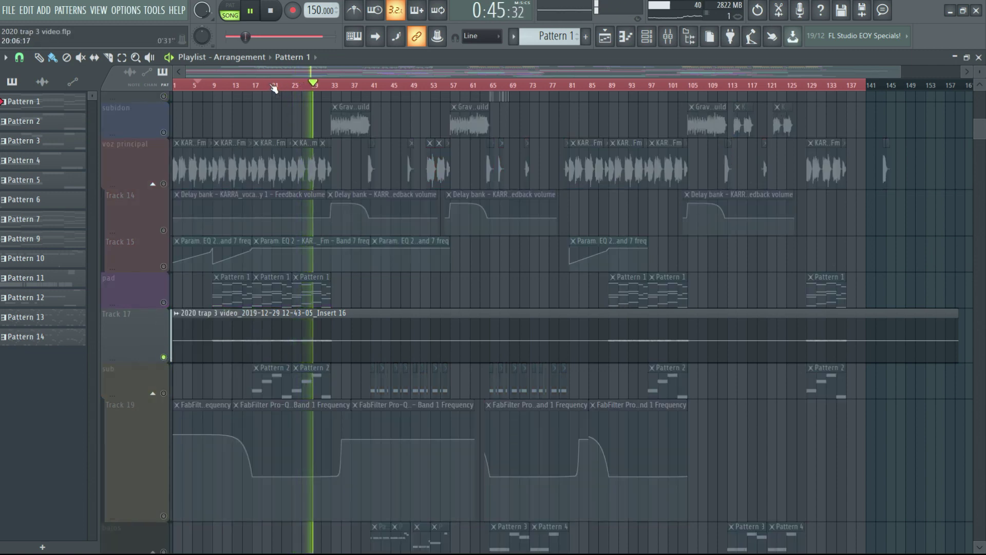
- Play the song from about bar 13, unsolo Track 17 and review the CPU load across the arrangement during playback
click(234, 87)
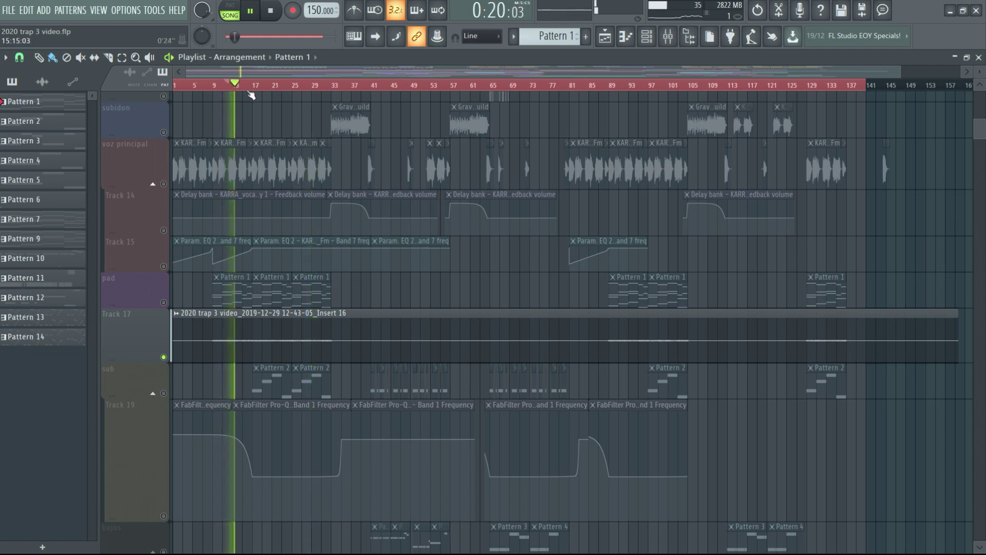
right_click(163, 358)
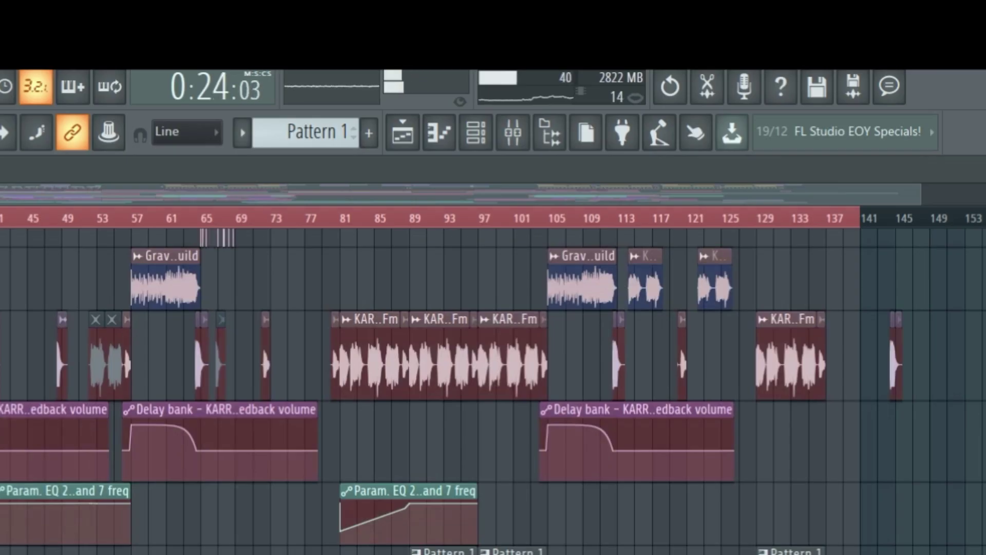
scroll(41, 445, up, 4)
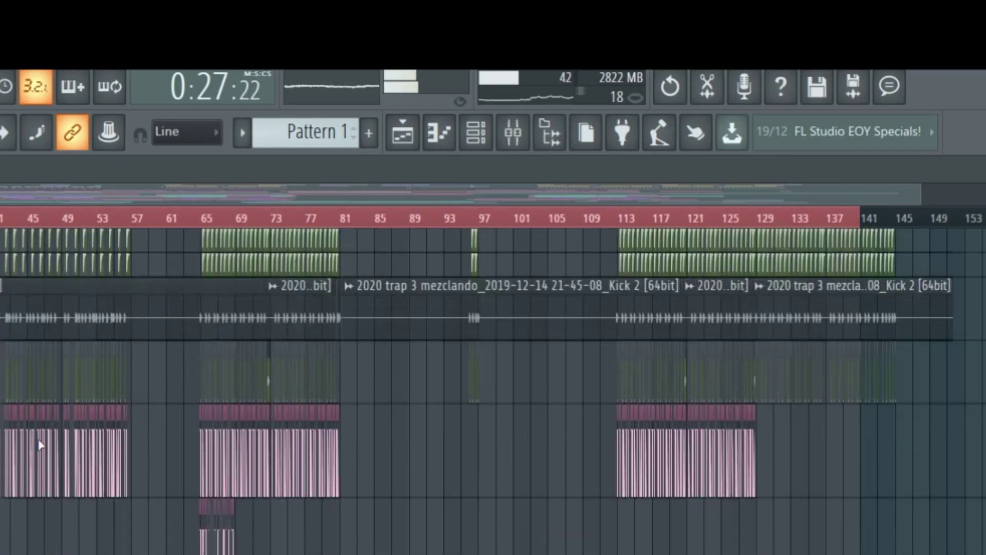
scroll(41, 444, up, 5)
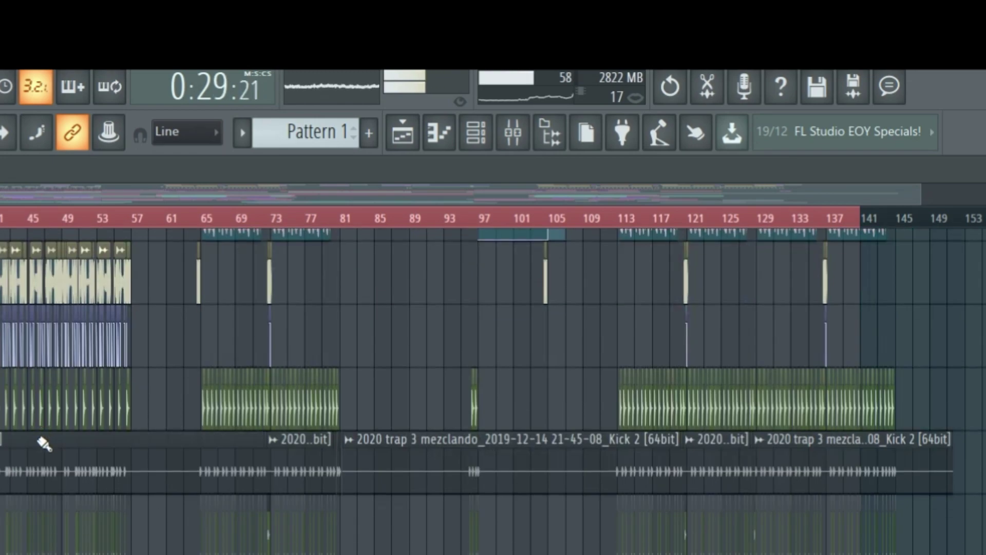
scroll(44, 442, down, 10)
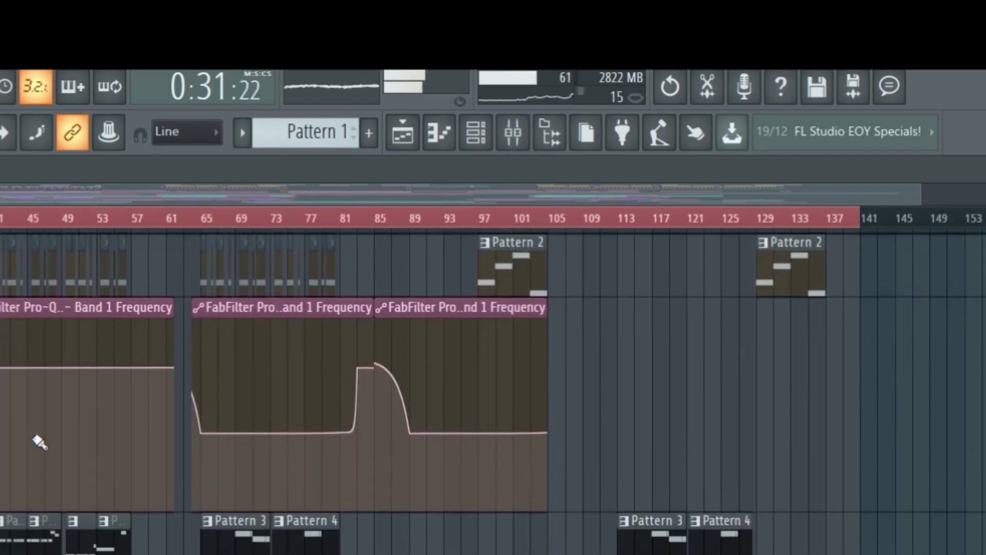
scroll(40, 443, up, 8)
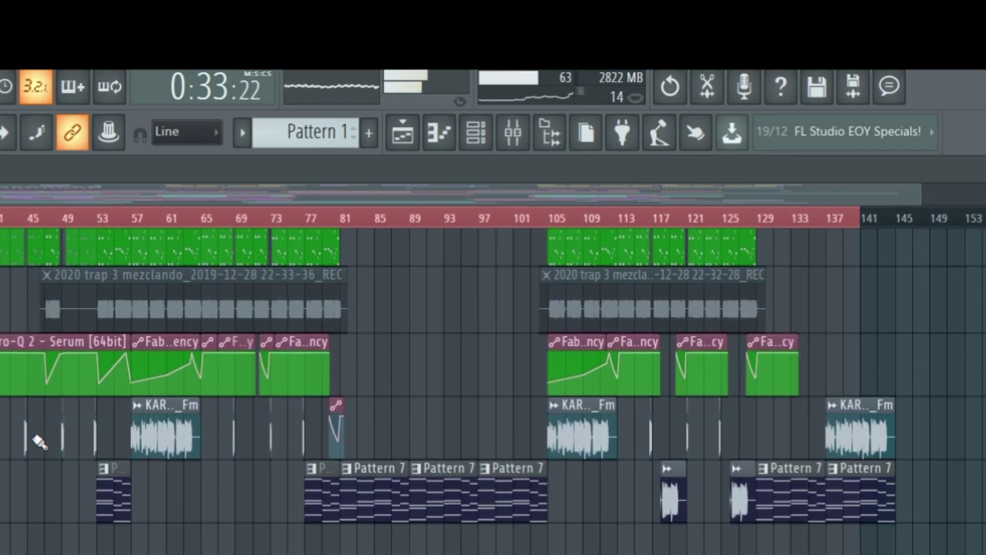
scroll(39, 442, down, 10)
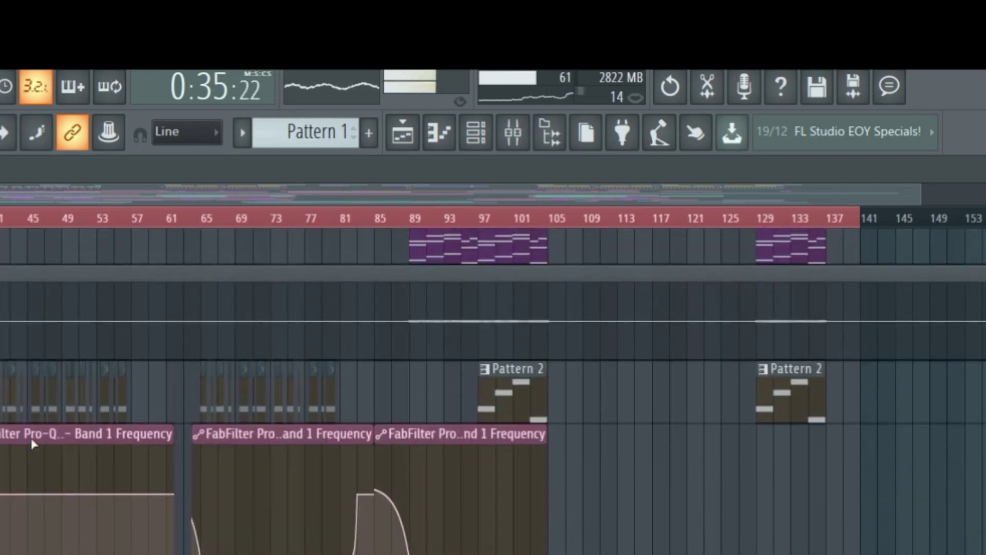
scroll(33, 443, up, 10)
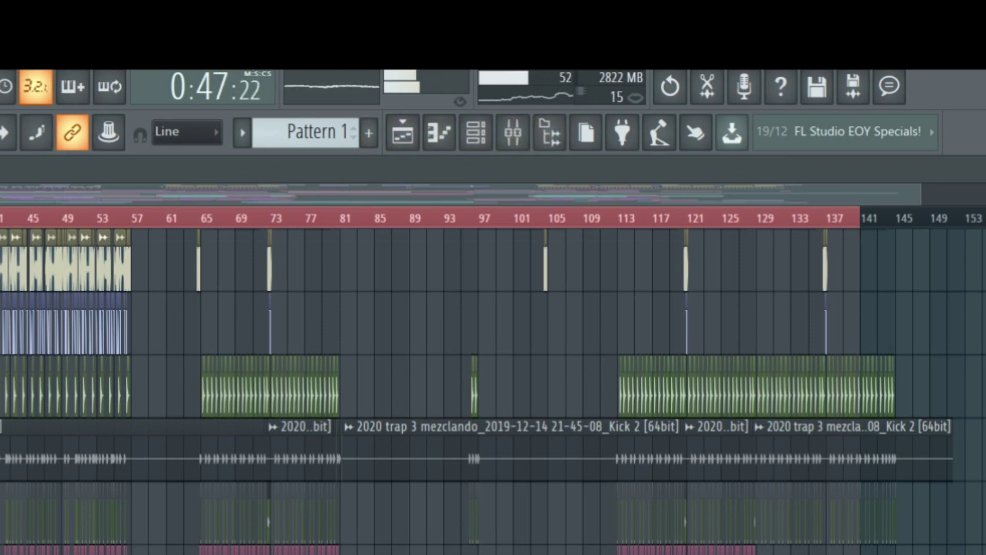
key(space)
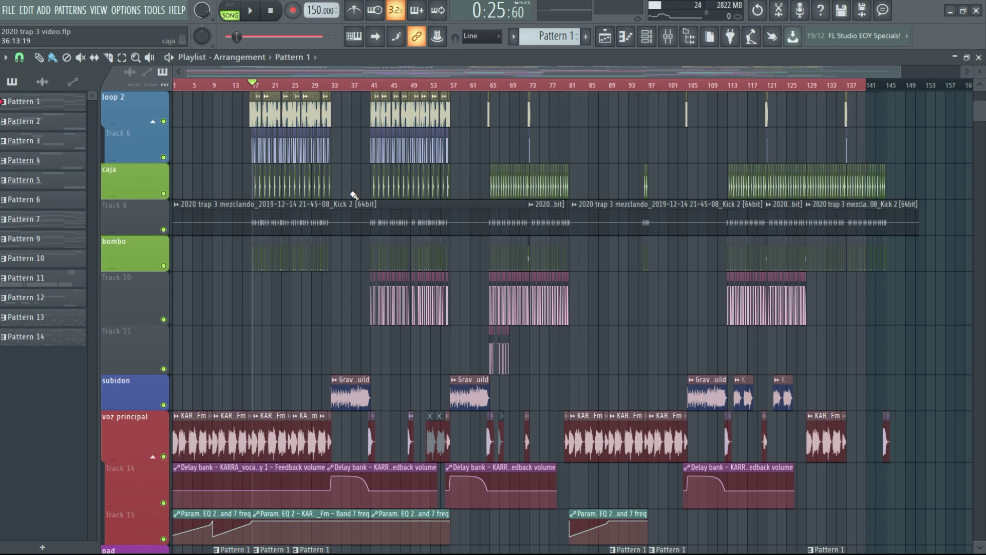
- Open the sub track's Pattern 2, play it briefly and show its Serum #2 channel in the channel rack
scroll(354, 195, down, 8)
right_click(165, 232)
right_click(164, 233)
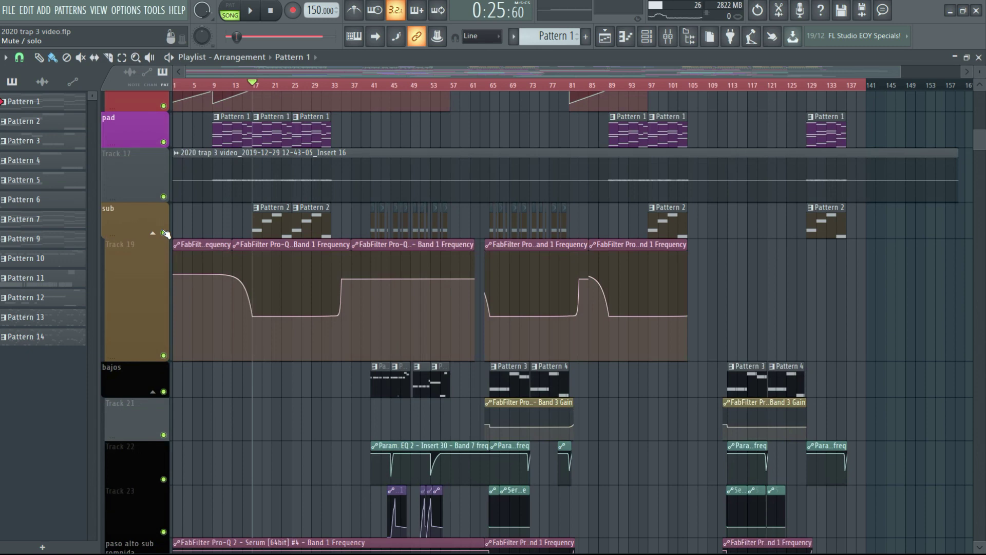
double_click(272, 221)
key(space)
click(647, 36)
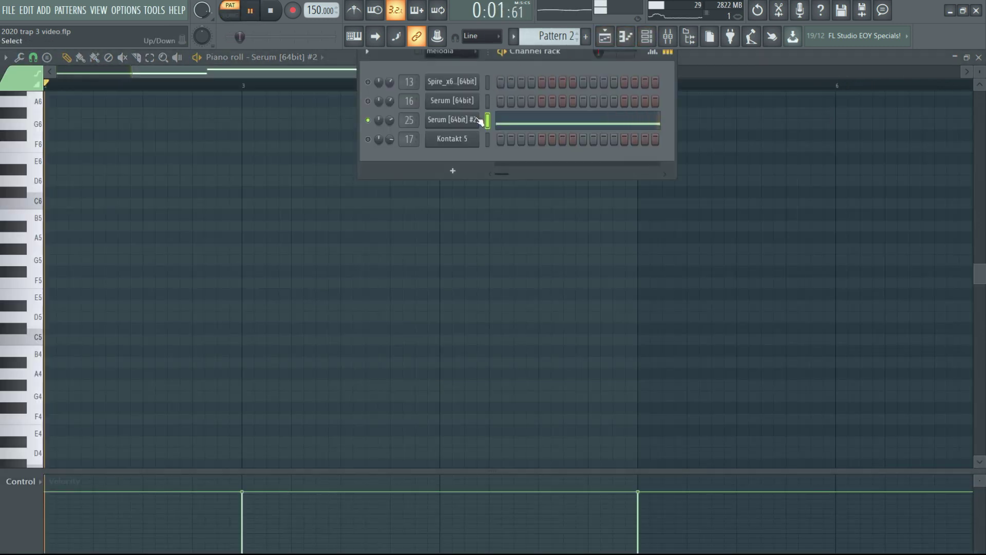
click(271, 11)
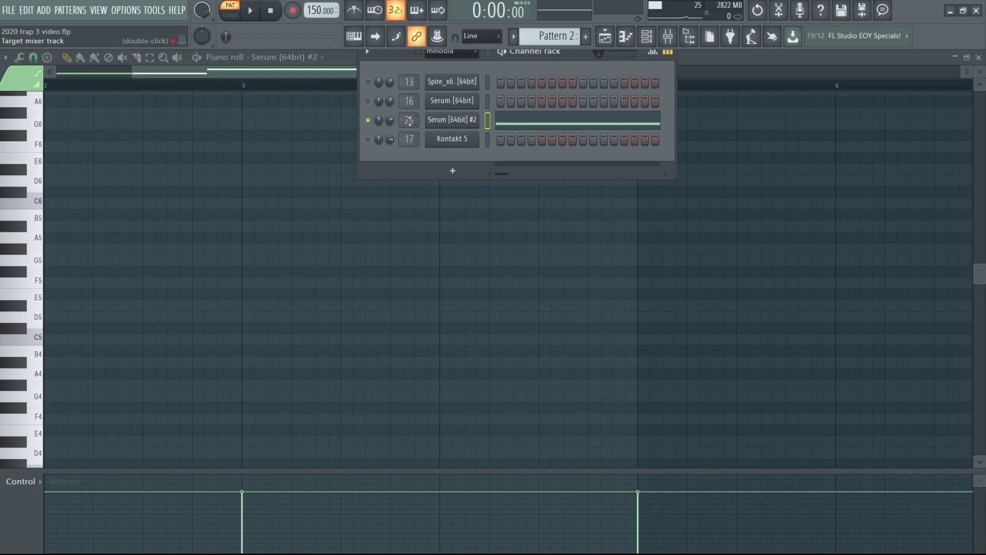
- Select the playlist time range from bar 16 to bar 35, around the sub's first two Pattern 2 clips
key(F5)
click(256, 85)
drag(248, 87, 336, 87)
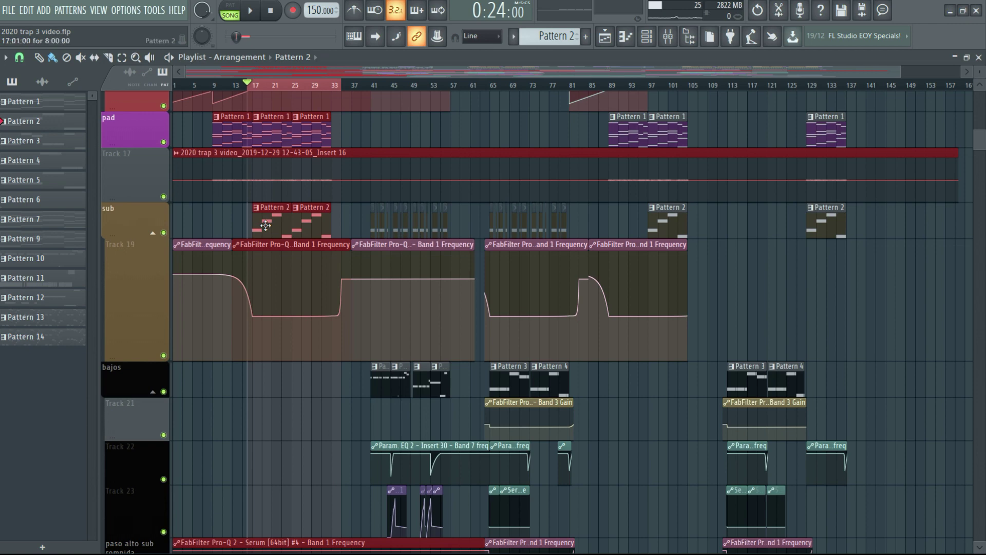
- Disable FabFilter Pro-Q 2 on mixer track 25, the sub's Serum #2 track, and arm that track for recording
double_click(276, 226)
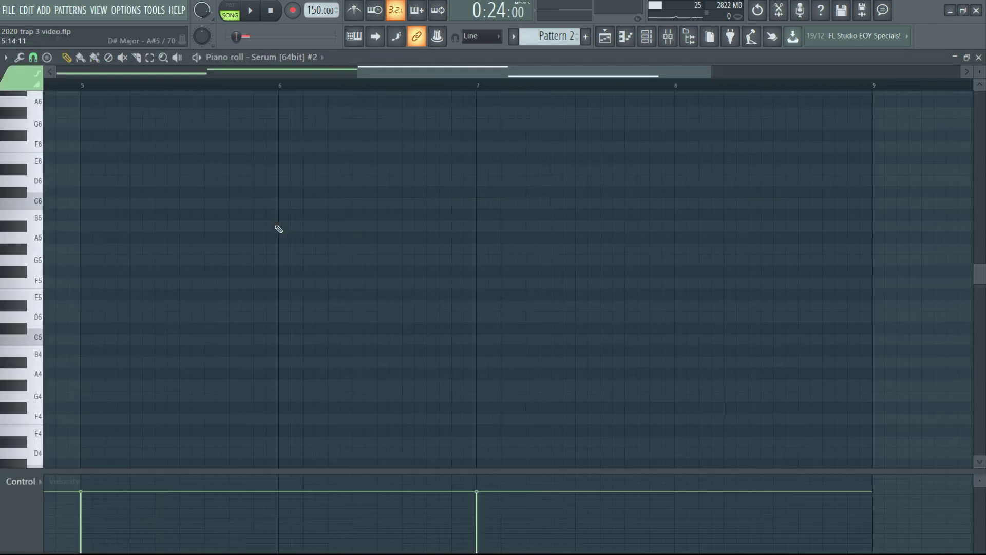
click(647, 42)
double_click(409, 121)
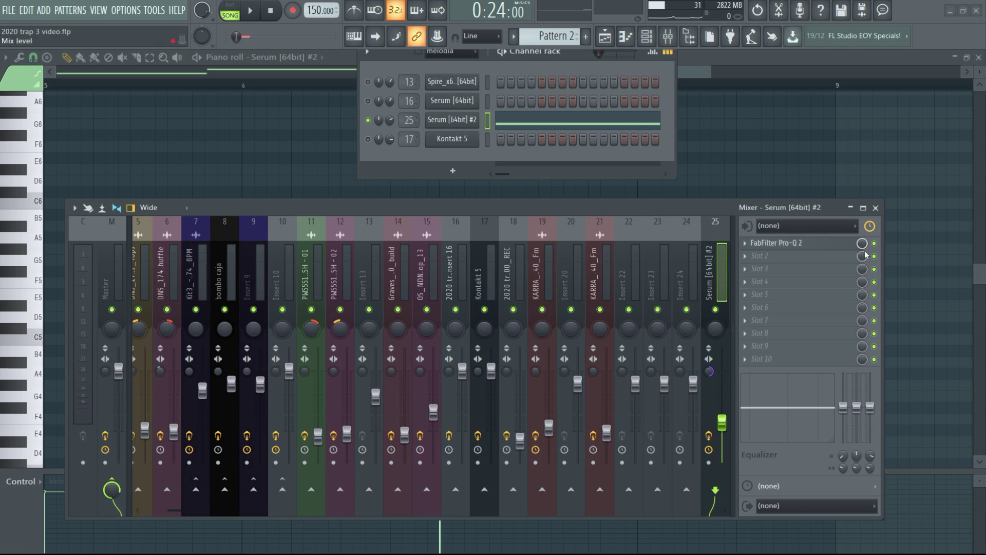
click(875, 243)
click(709, 462)
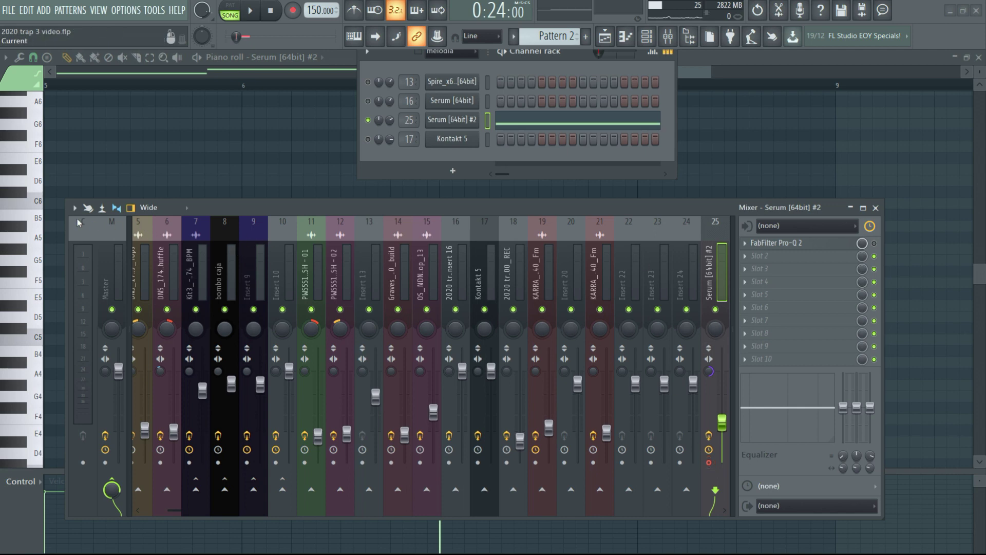
- Render the armed mixer track to a 32Bit float wave file in Song selection mode, leaving the remainder as tail
click(74, 209)
mouse_move(102, 218)
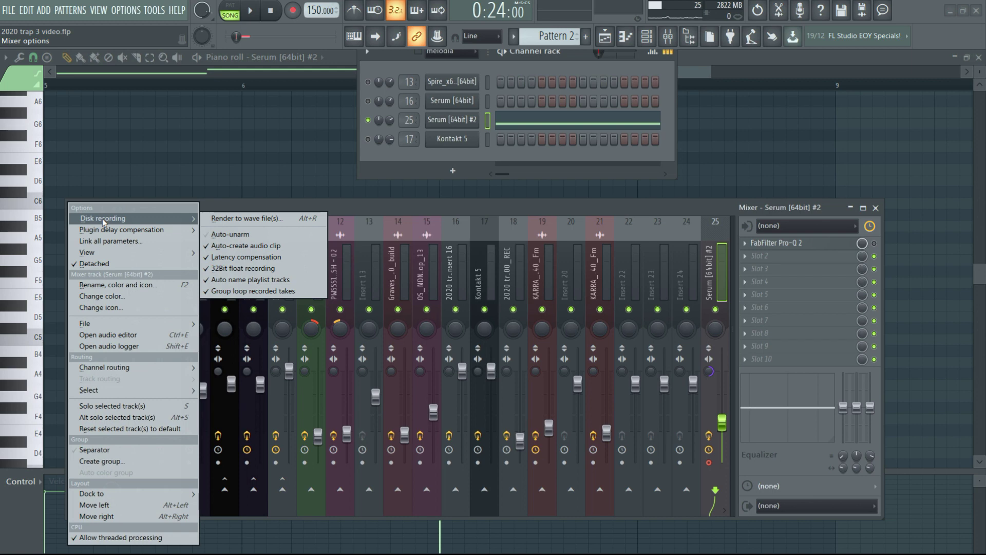
click(242, 219)
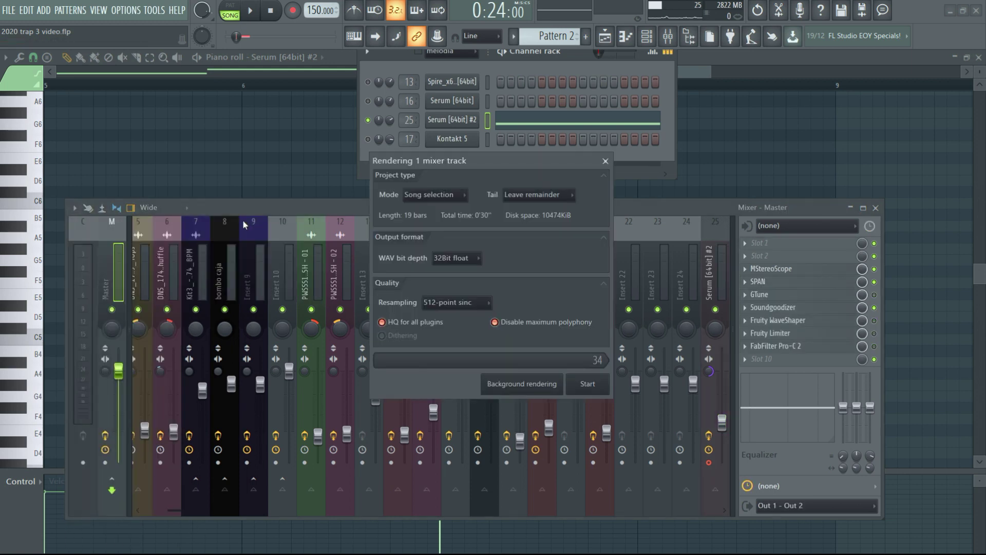
click(594, 390)
- Enable Smart disable for the sub's Serum #2 plugin, mute its channel, and return to the playlist
key(F7)
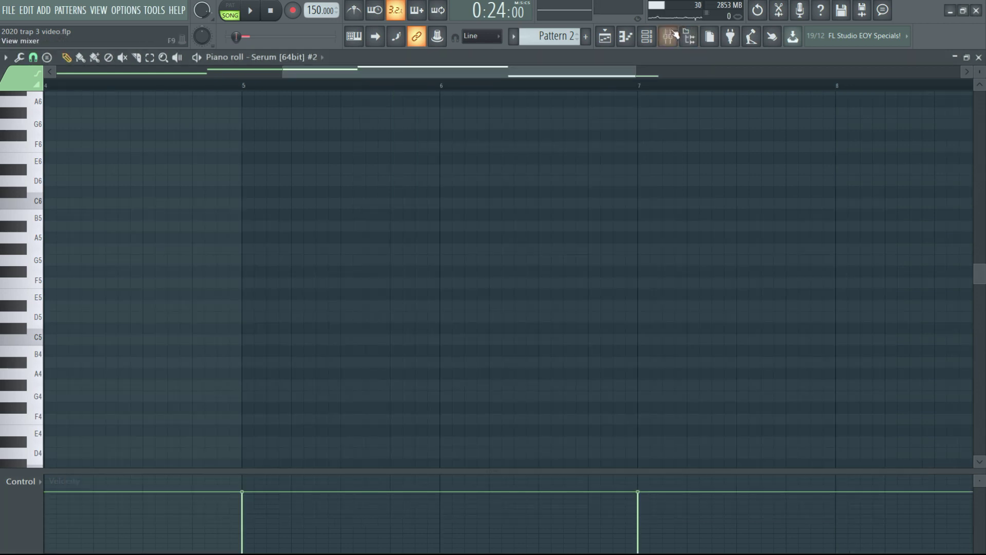
click(653, 35)
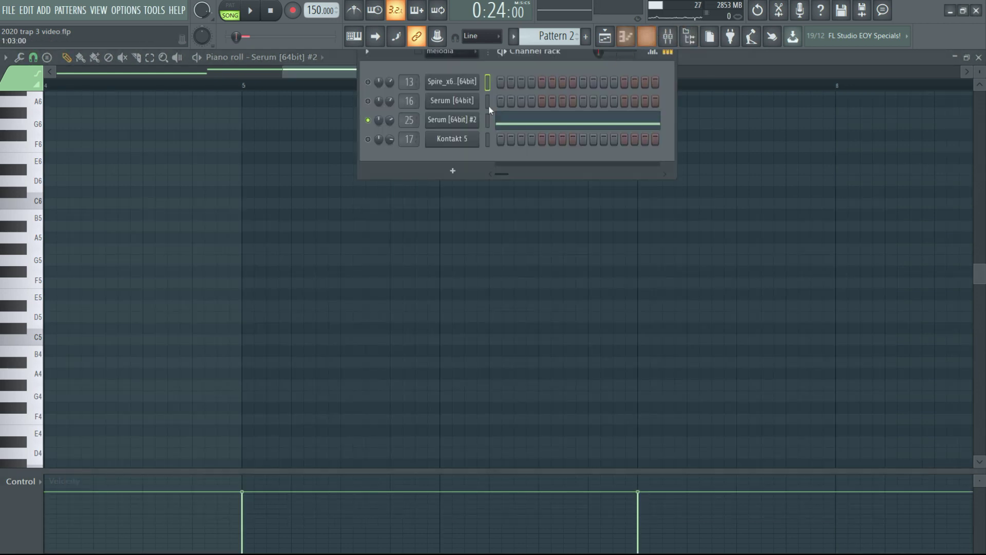
click(455, 122)
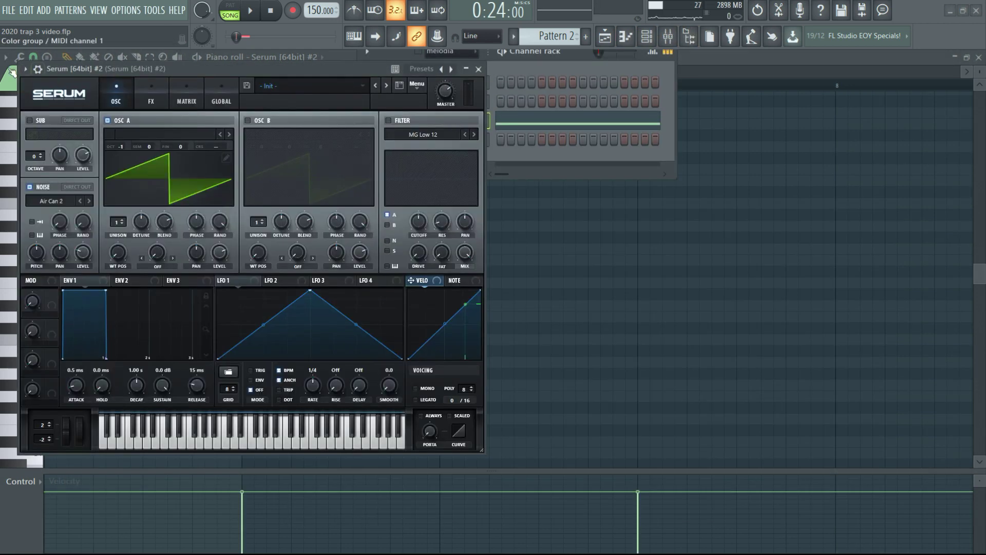
click(26, 69)
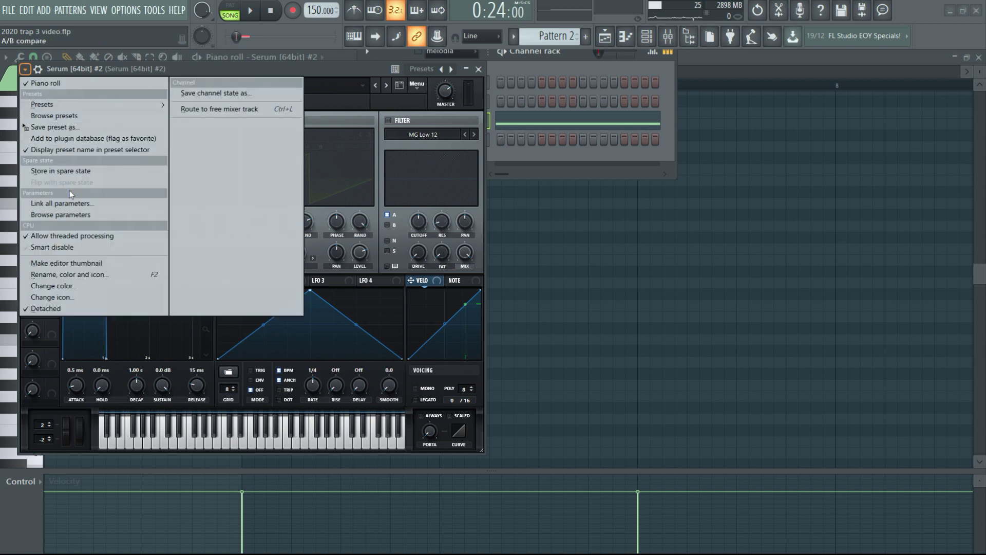
click(66, 247)
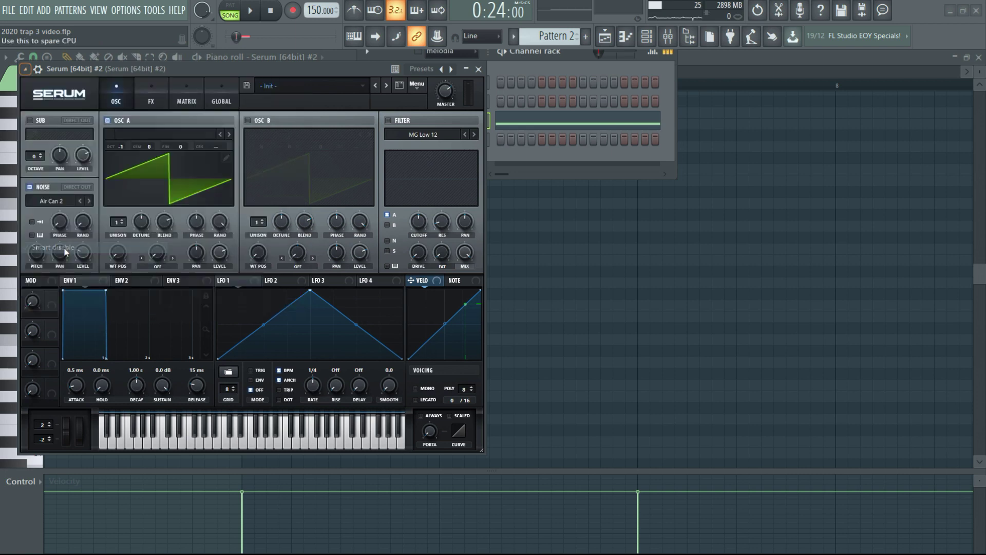
click(477, 69)
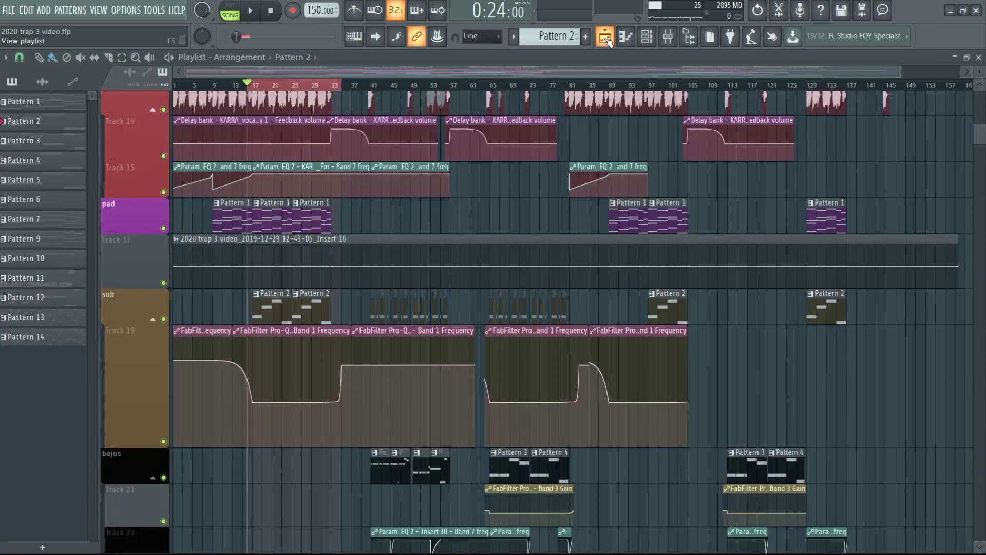
click(605, 36)
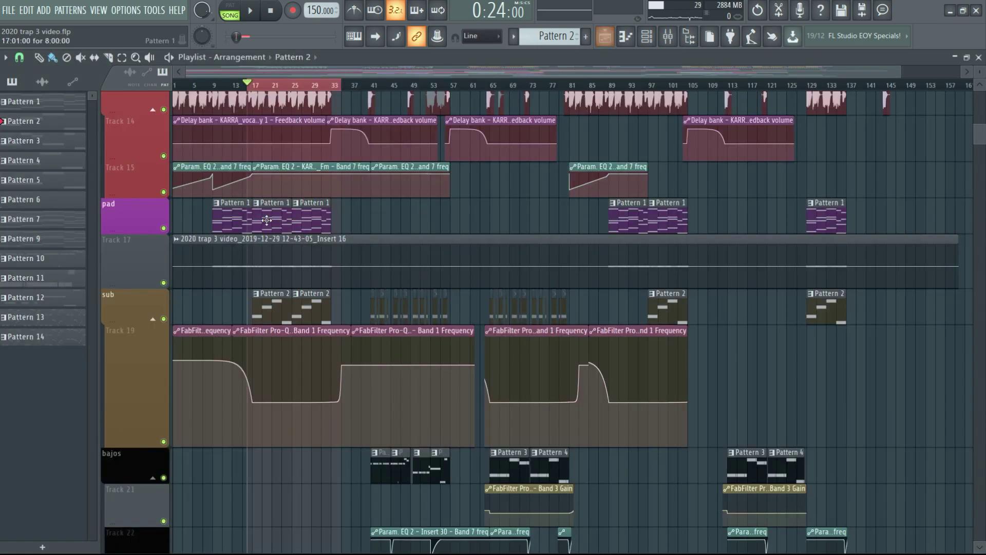
- Insert an empty playlist track between the sub track and its FabFilter Pro-Q 2 automation
scroll(265, 225, down, 3)
scroll(265, 225, down, 6)
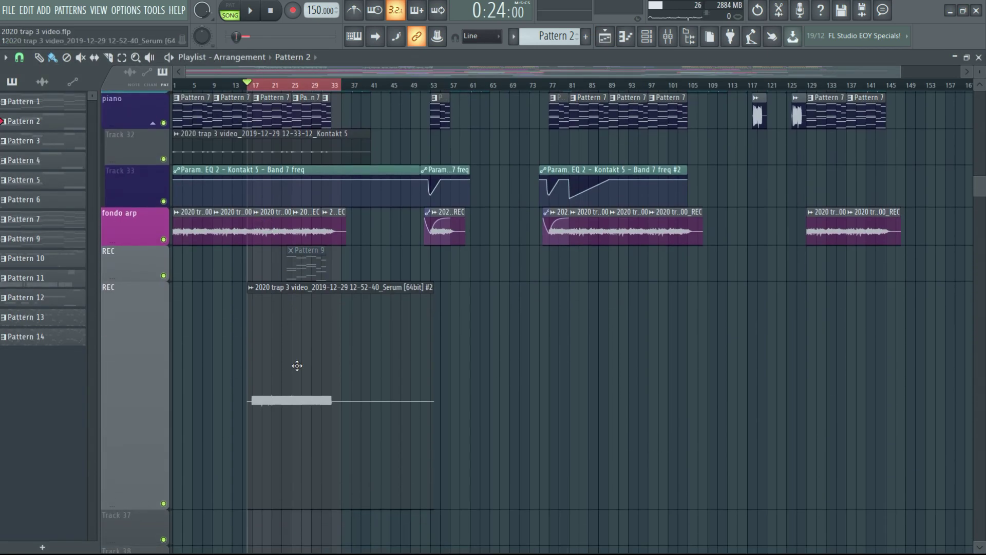
scroll(287, 373, up, 6)
right_click(142, 289)
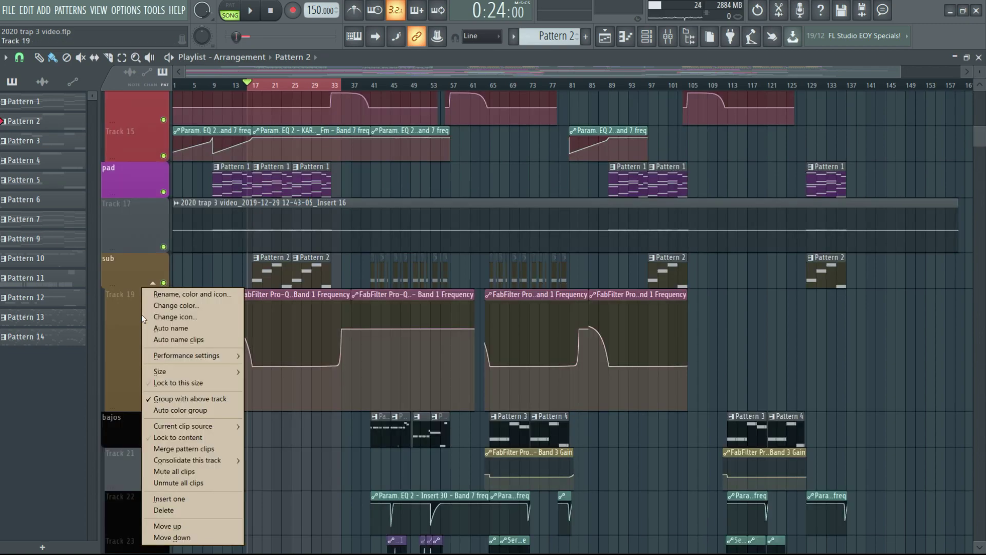
click(207, 500)
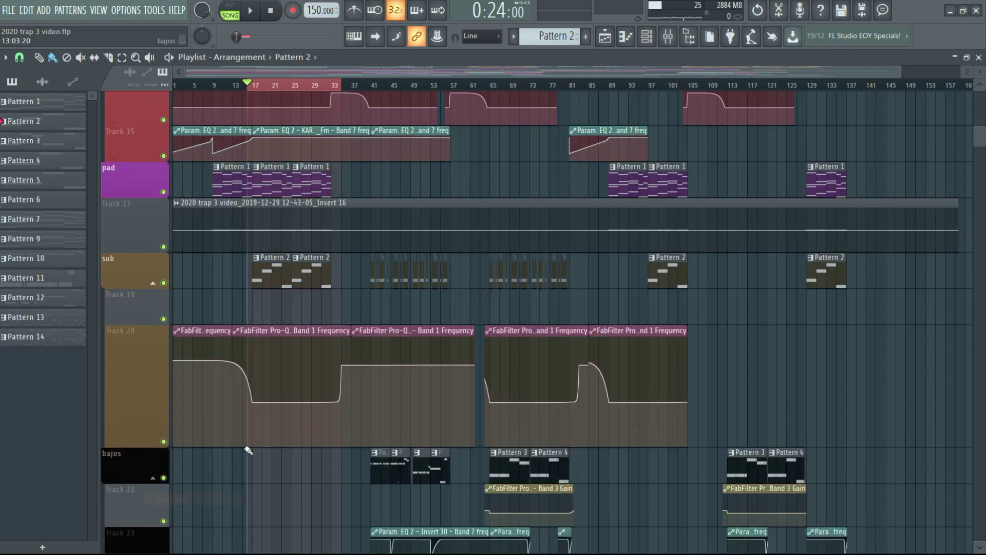
- Move the rendered Serum #2 clip to the new Track 19, keeping its start at bar 16, and increase the track's height
scroll(271, 397, down, 8)
scroll(277, 406, down, 5)
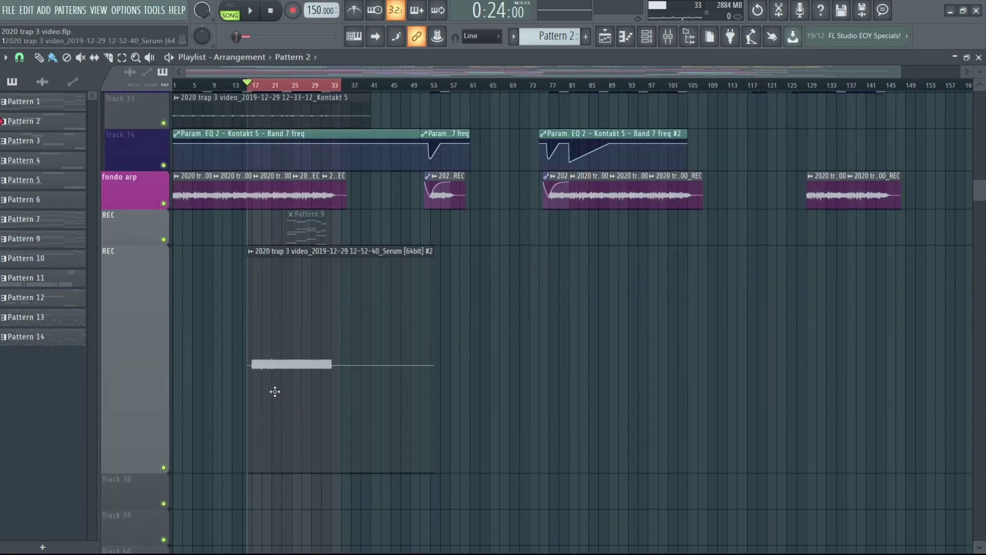
scroll(279, 207, up, 9)
scroll(278, 308, up, 9)
drag(276, 238, 271, 129)
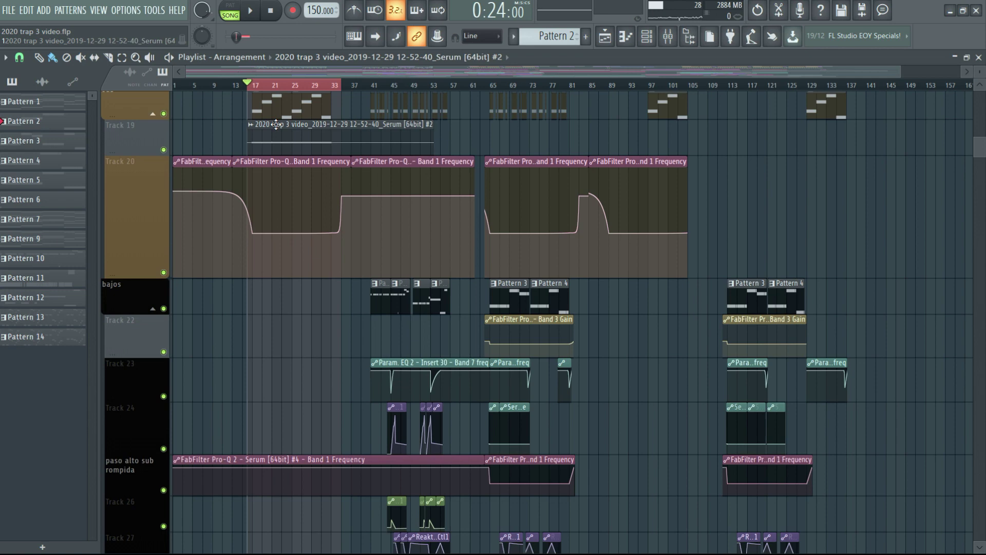
scroll(264, 94, up, 6)
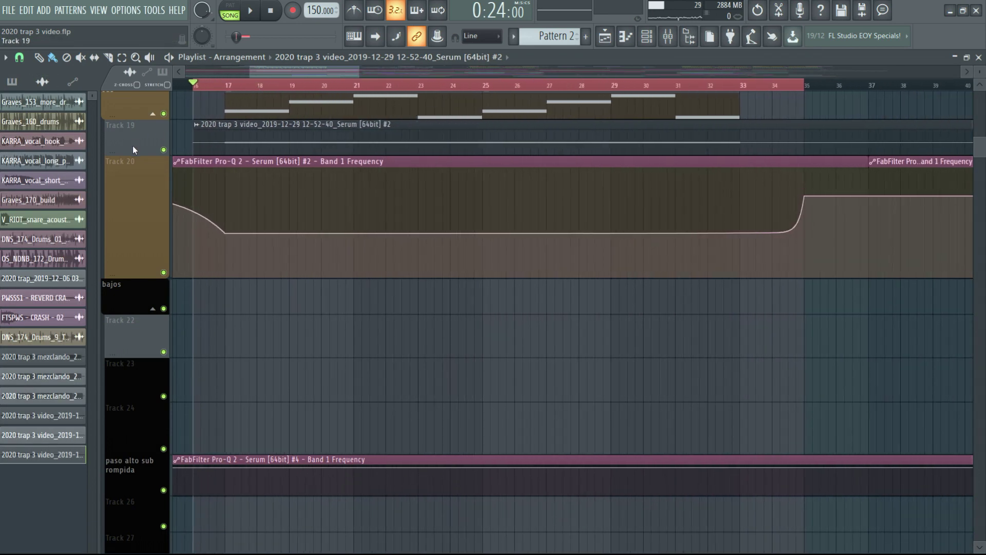
drag(129, 155, 155, 262)
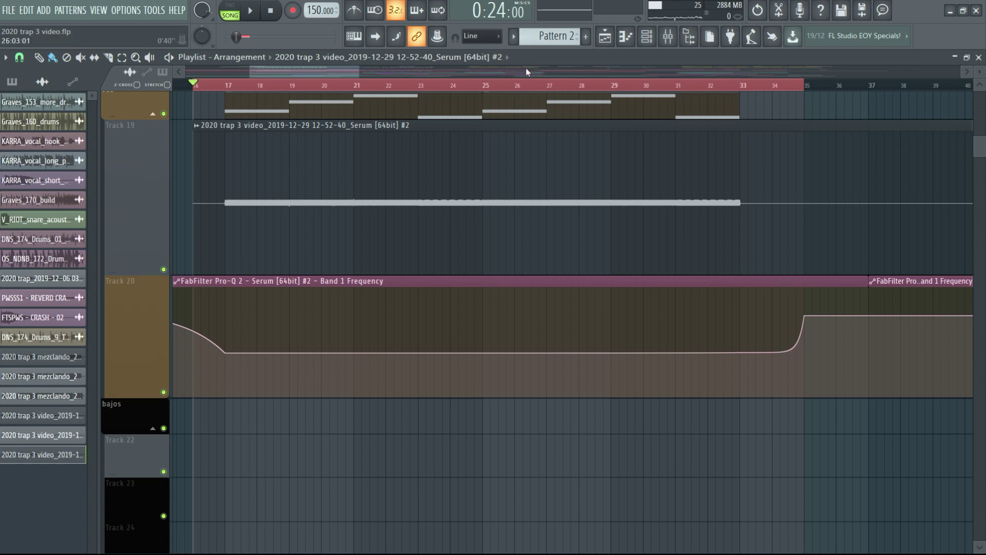
click(646, 39)
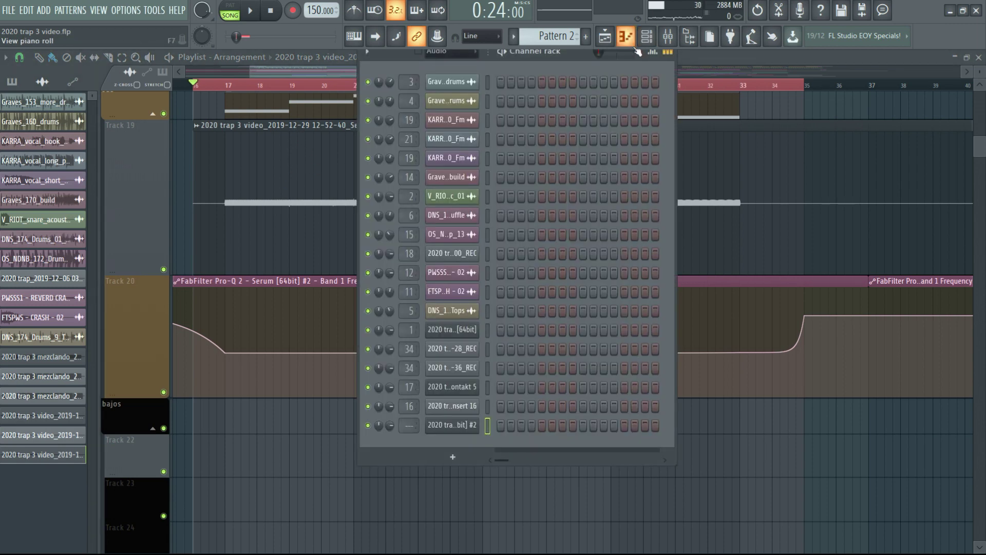
click(626, 37)
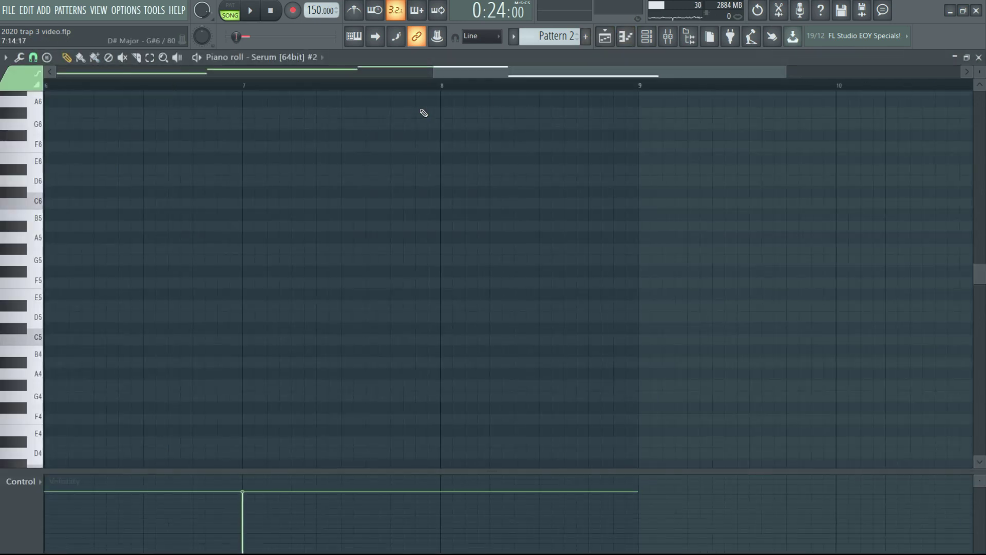
click(646, 37)
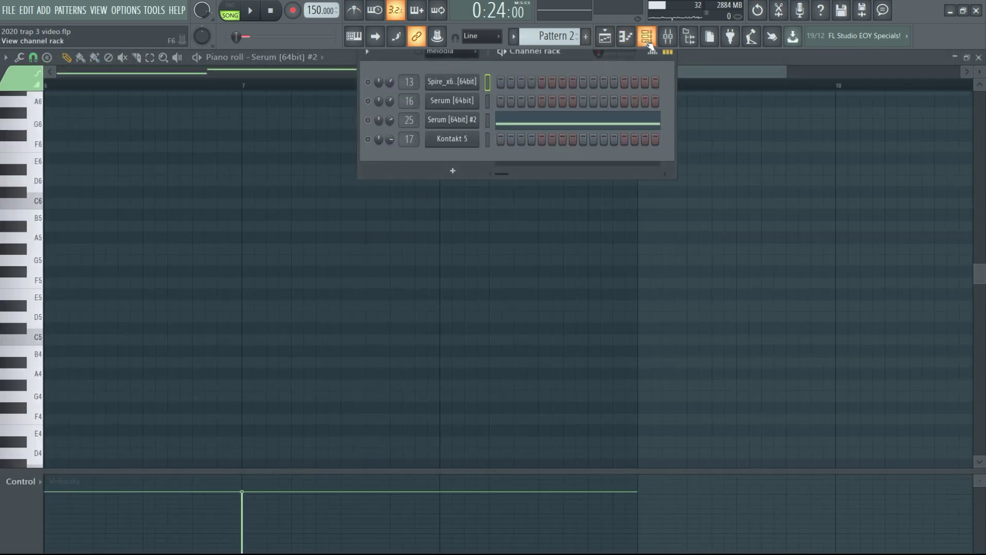
click(605, 37)
- Route the rendered Serum #2 audio clip to mixer track 25, the sub's Serum [64bit] #2 insert
double_click(350, 193)
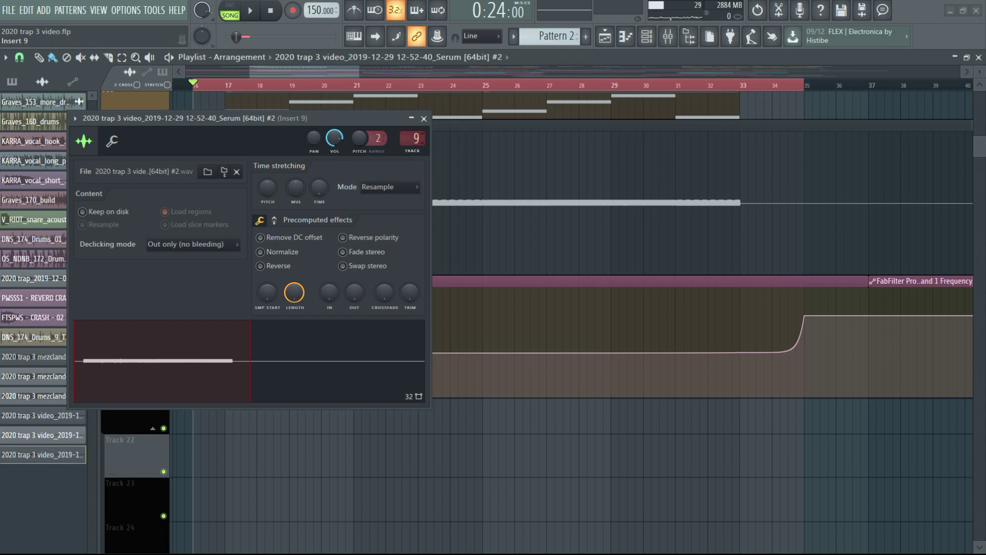
drag(413, 138, 413, 135)
key(F9)
right_click(722, 279)
click(723, 280)
right_click(723, 280)
mouse_move(801, 318)
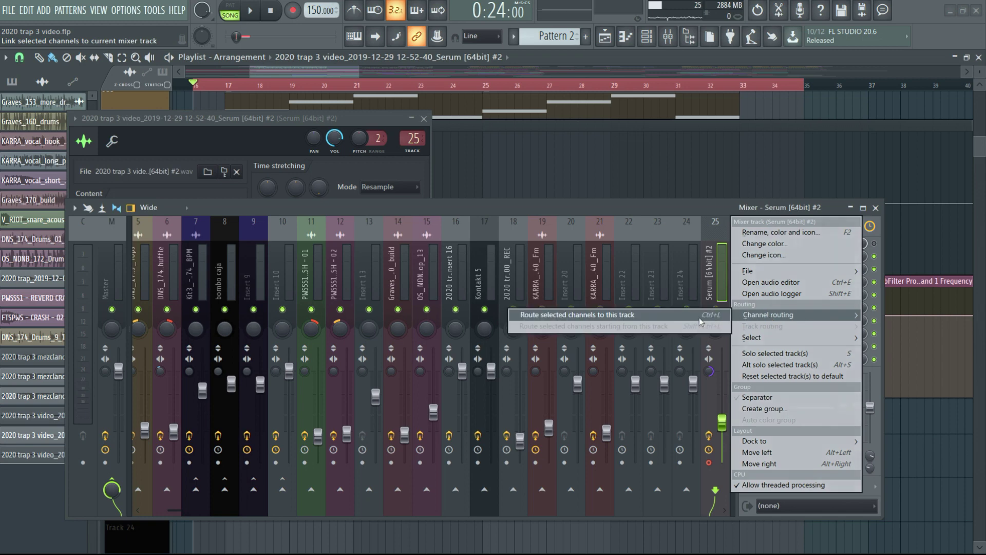
click(699, 315)
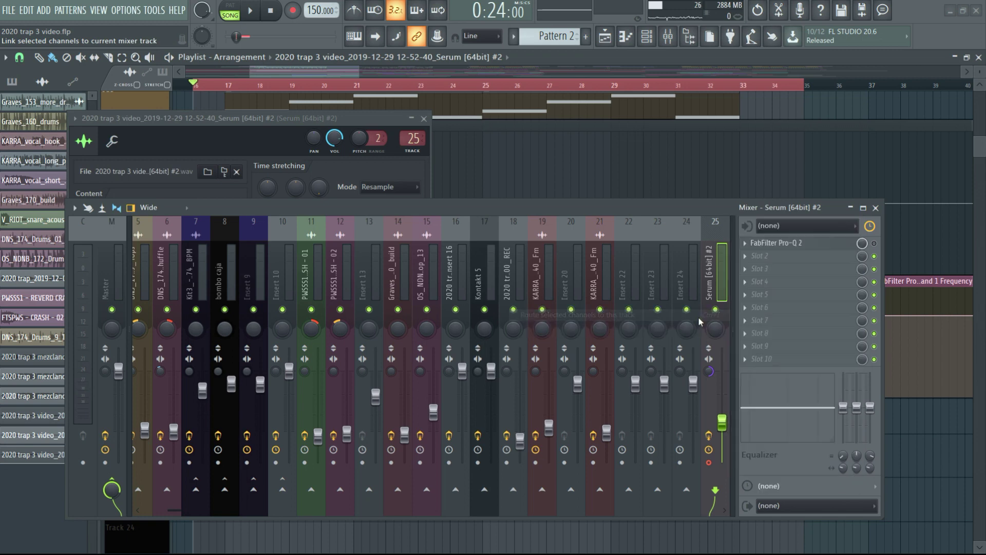
right_click(723, 424)
click(751, 375)
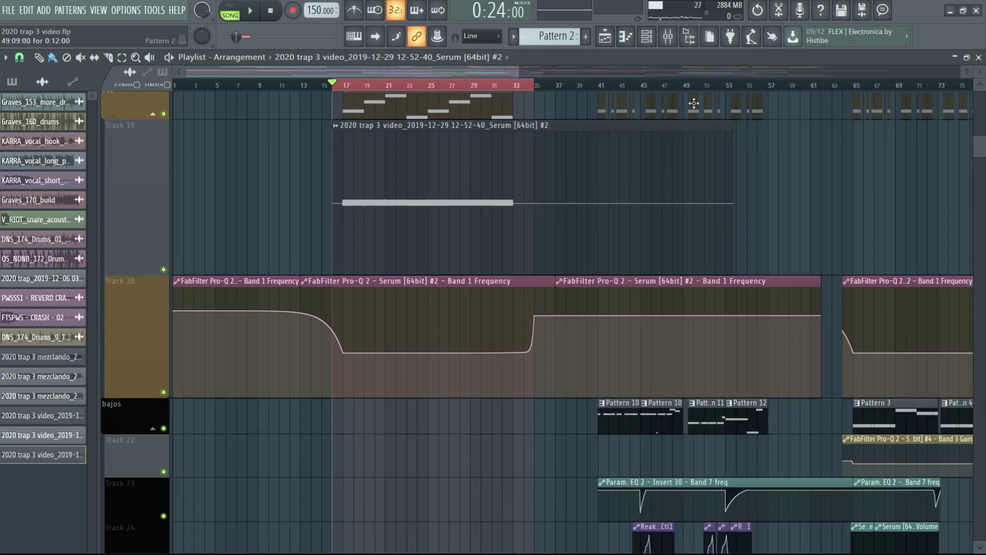
- Trim the rendered Serum #2 clip on Track 19 so it ends at bar 33 with the sub patterns
scroll(694, 103, up, 5)
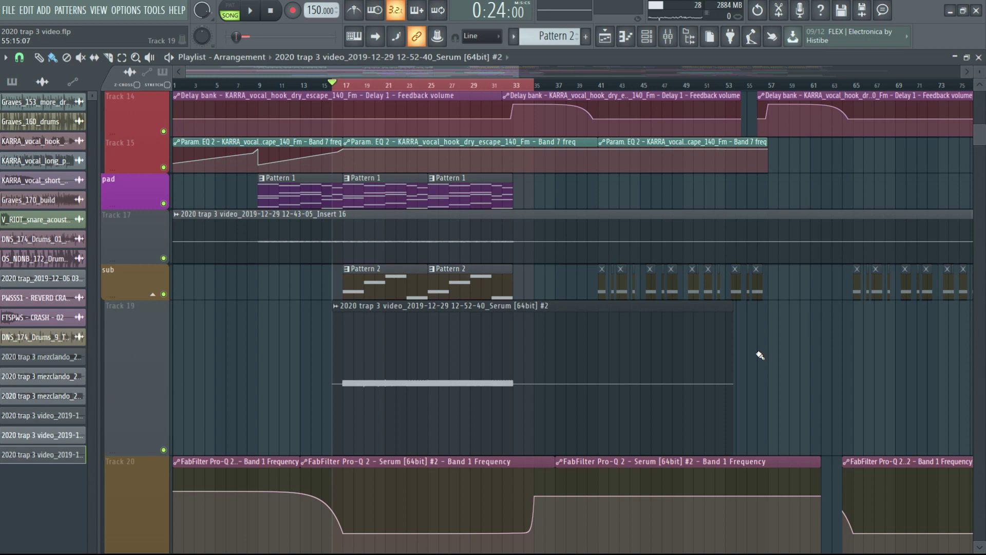
drag(757, 359, 515, 356)
right_click(594, 352)
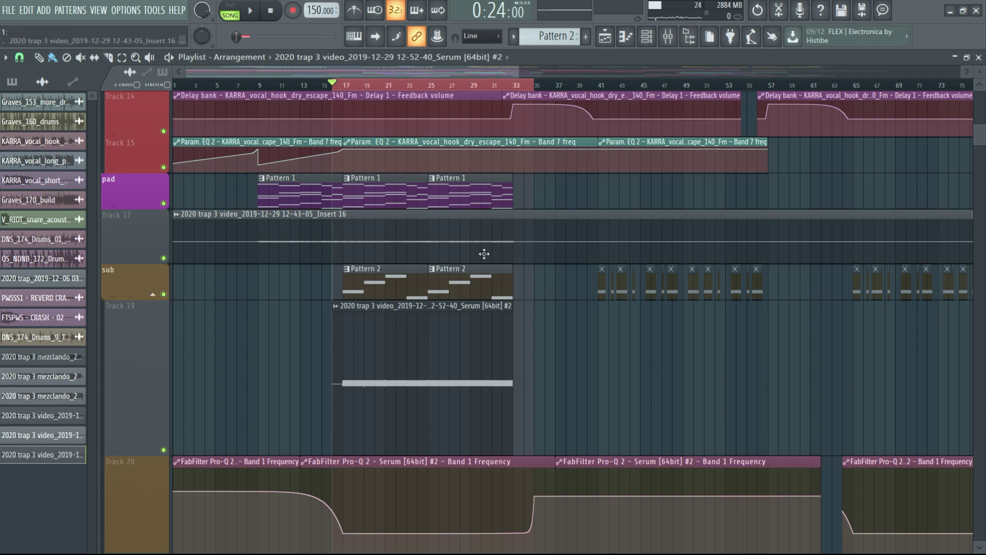
- Place a copy of the rendered Serum #2 clip on Track 19 under Pattern 2, spanning bars 97 to 105
scroll(599, 77, right, 6)
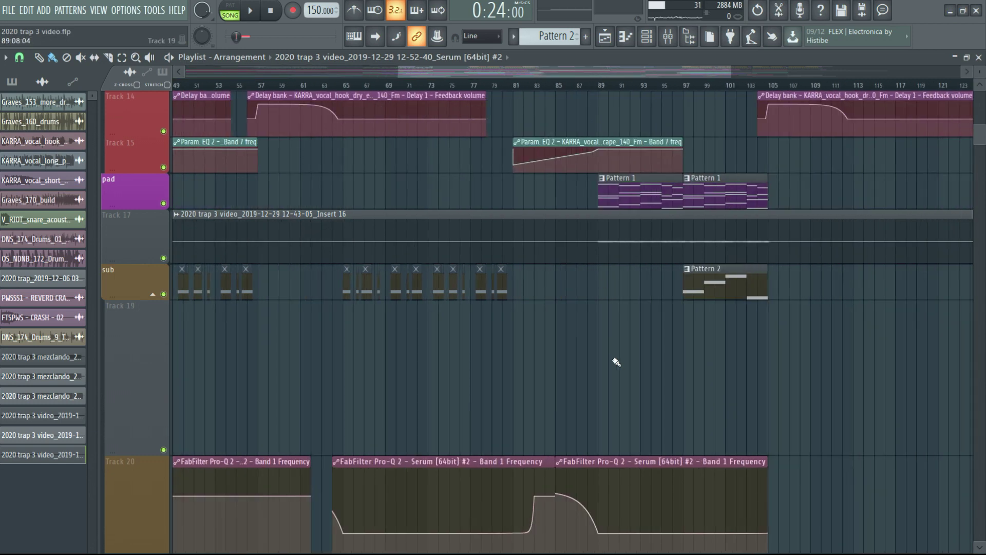
click(685, 320)
mouse_move(685, 321)
mouse_down()
mouse_move(673, 320)
mouse_move(683, 320)
mouse_up()
drag(849, 337, 763, 349)
- Place another copy of the rendered Serum #2 clip on Track 19 under the last Pattern 2, spanning bars 129 to 137
scroll(745, 108, right, 6)
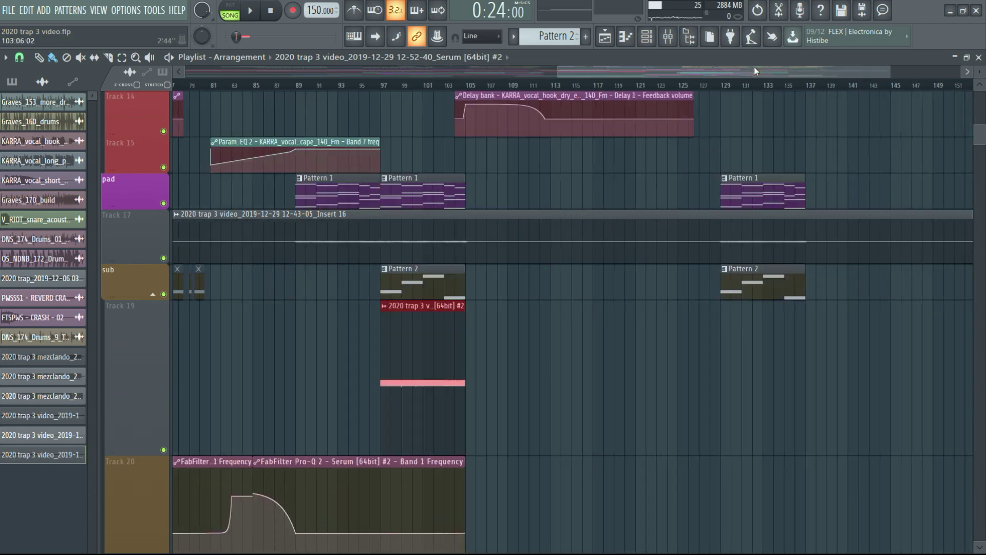
click(346, 348)
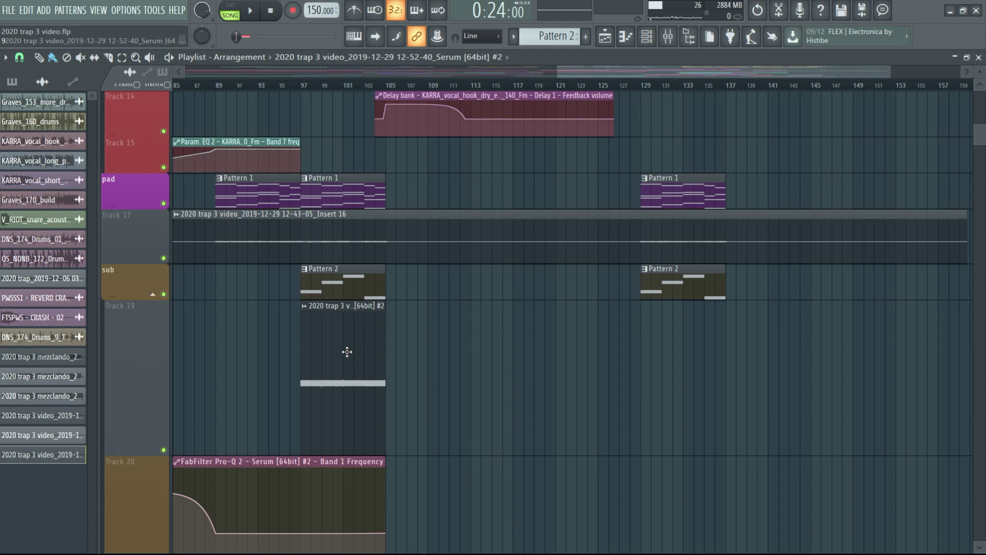
click(654, 346)
scroll(726, 76, right, 7)
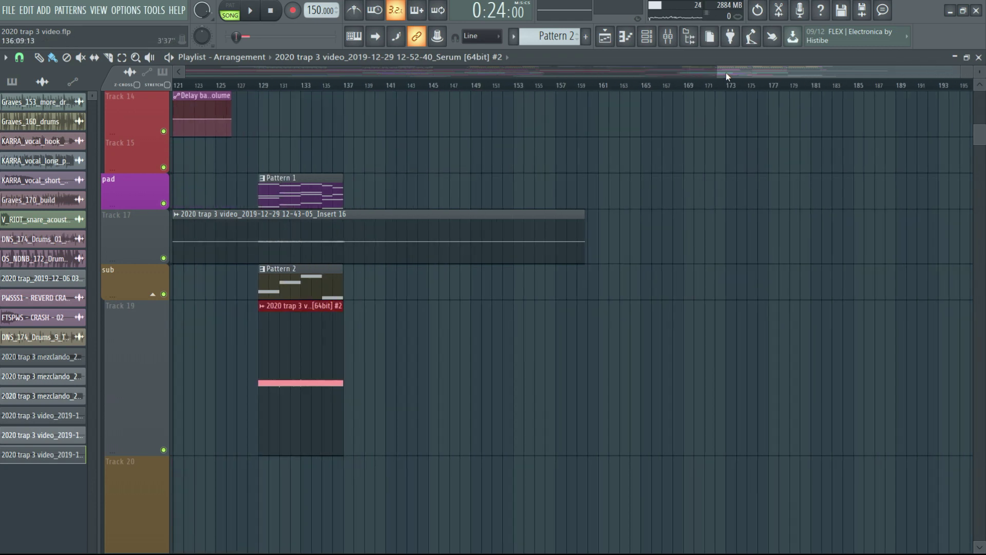
scroll(727, 79, down, 5)
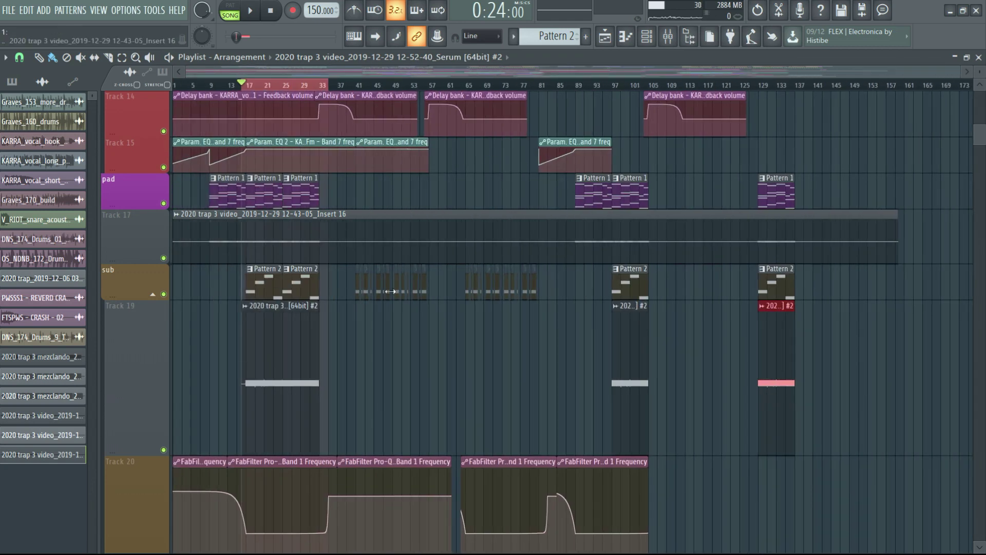
- Listen to the rendered Kontakt 5 piano on Track 33 in solo, restore all tracks and stop playback
scroll(375, 432, down, 10)
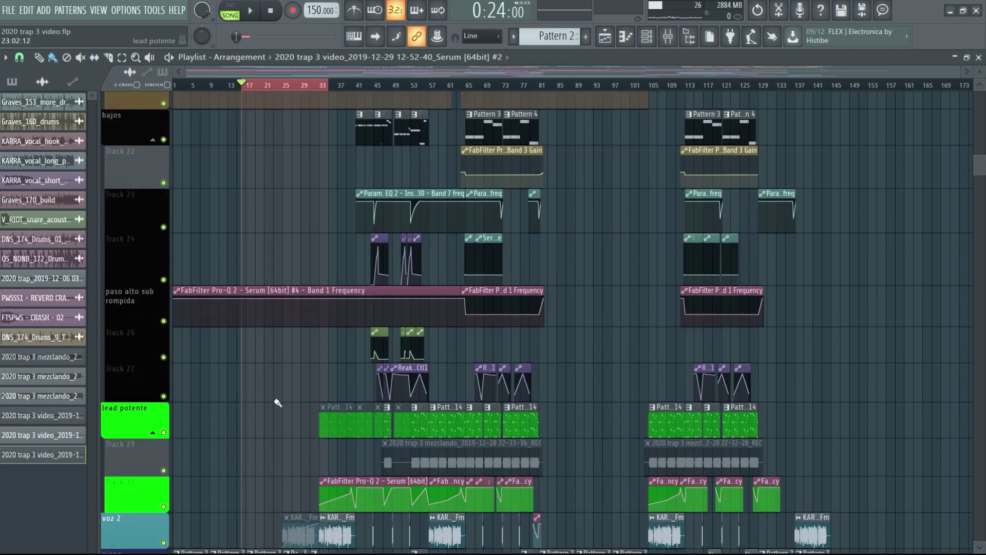
scroll(295, 385, up, 3)
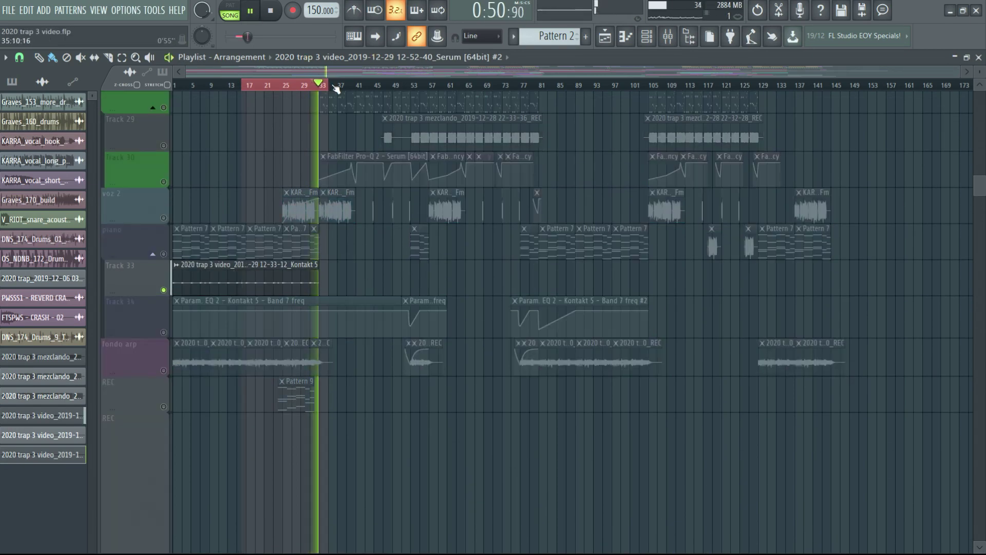
click(291, 282)
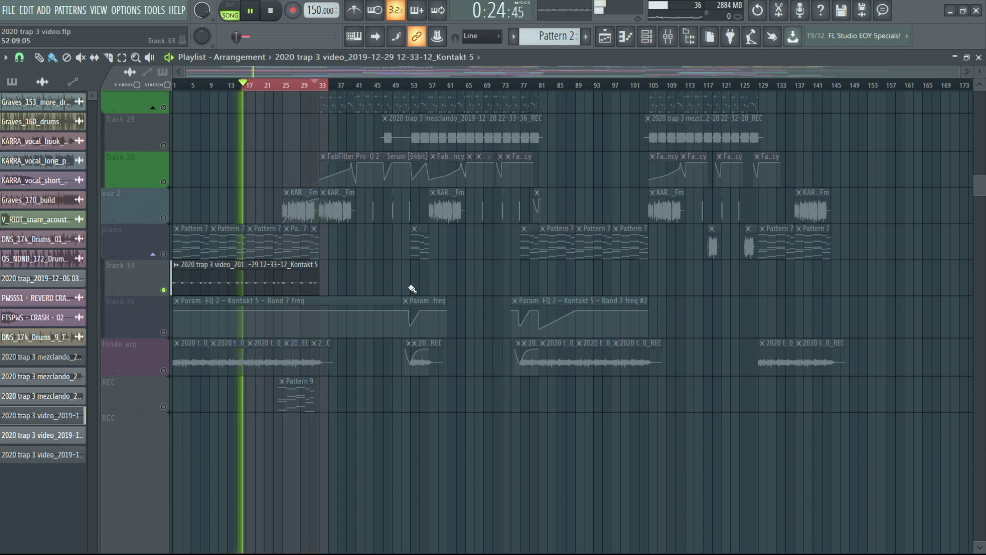
ctrl+click(162, 291)
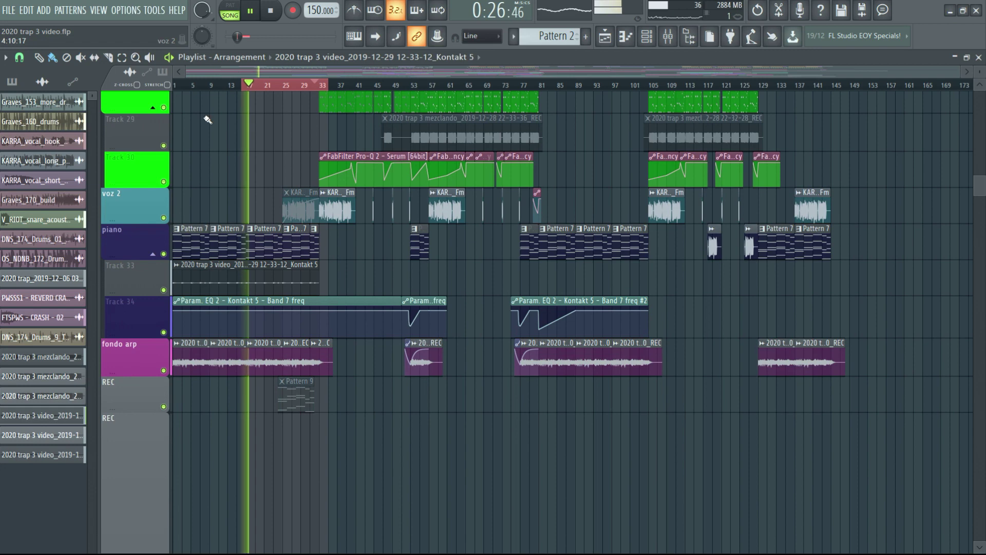
key(space)
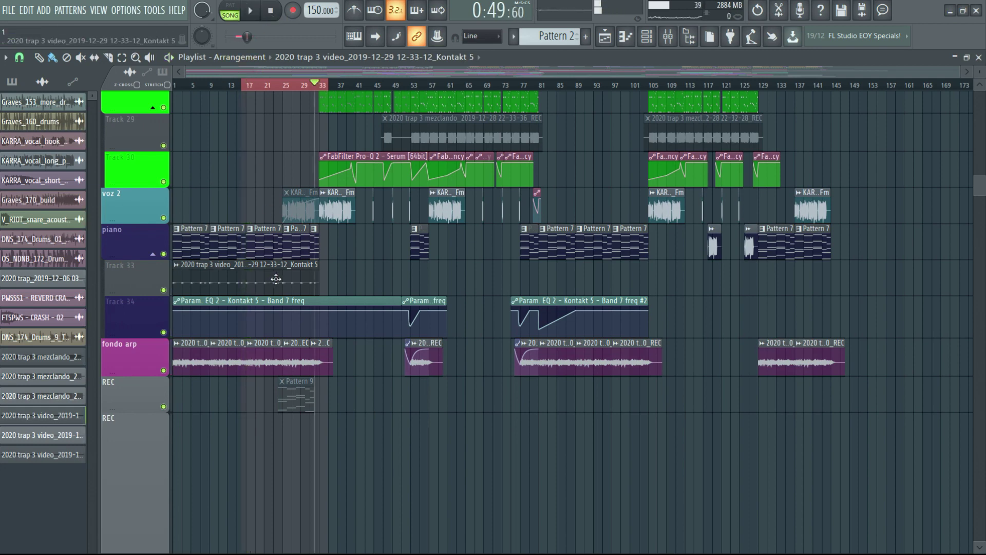
- Split off the end of the rendered Kontakt 5 clip and fit a copy on Track 33 under the piano pattern at bars 53 to 57
click(419, 279)
drag(310, 282, 306, 279)
click(408, 282)
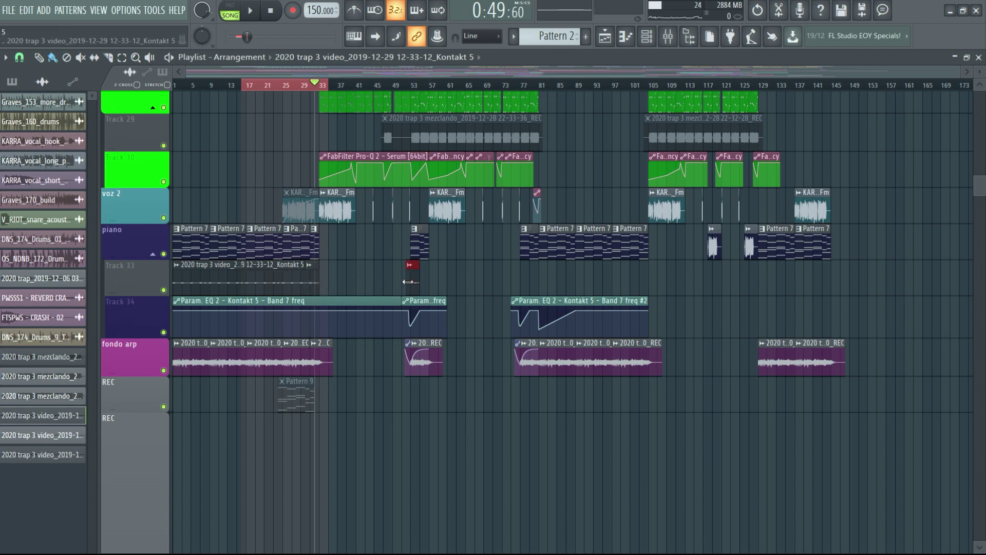
drag(413, 280, 415, 280)
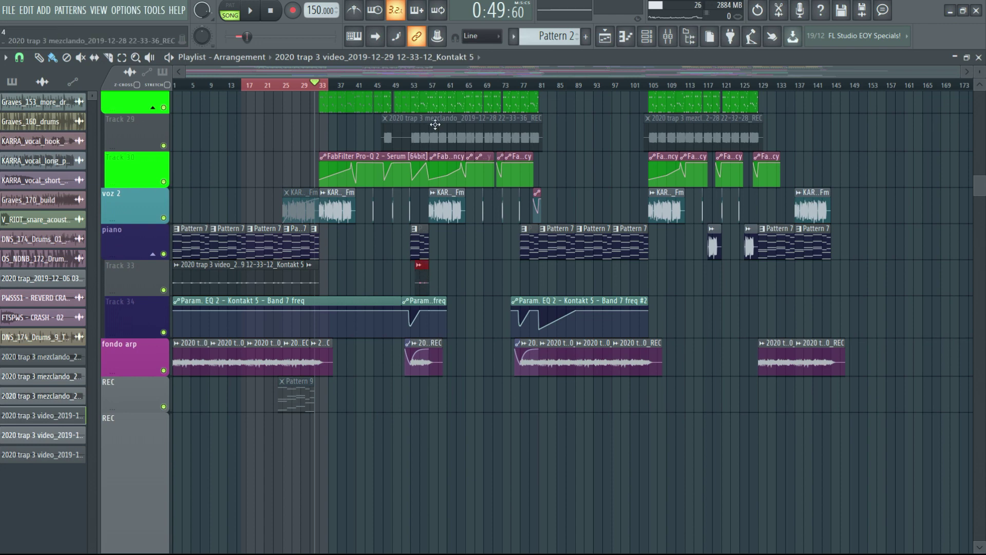
scroll(413, 278, up, 3)
drag(395, 279, 384, 280)
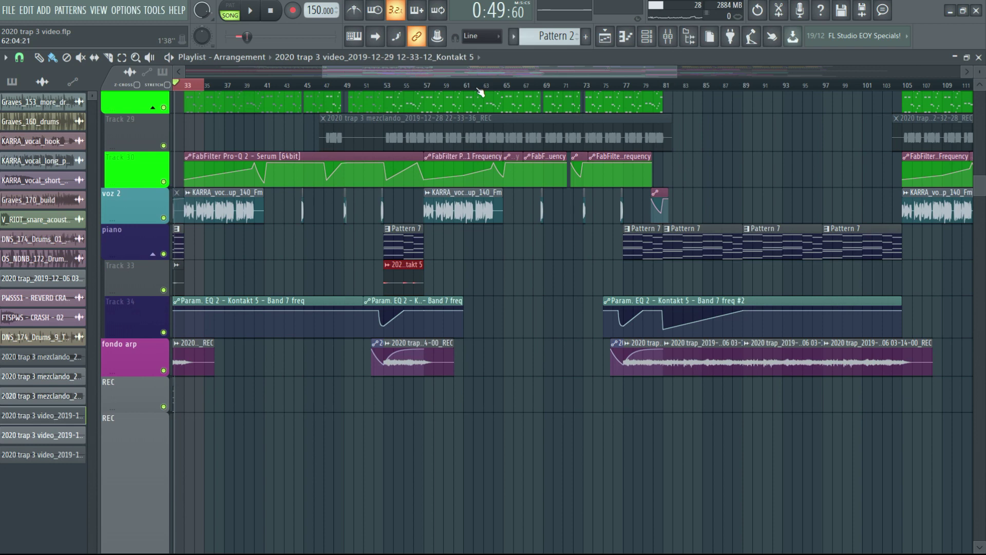
- Place copies of the rendered Kontakt 5 clip on Track 33 under the piano patterns at bars 77 to 105 and 129 to 145
scroll(481, 91, down, 3)
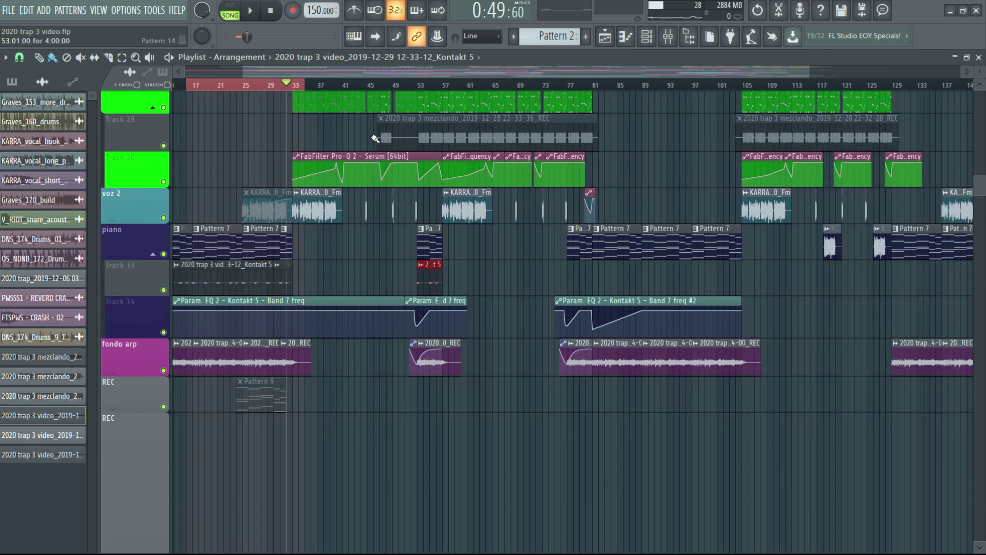
click(568, 278)
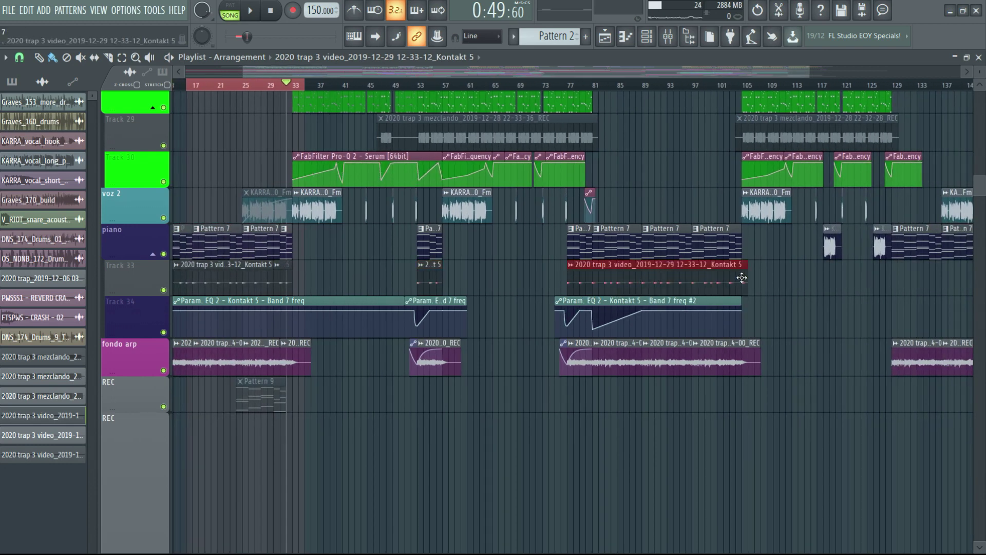
drag(742, 277, 734, 278)
scroll(370, 340, down, 2)
scroll(369, 340, up, 5)
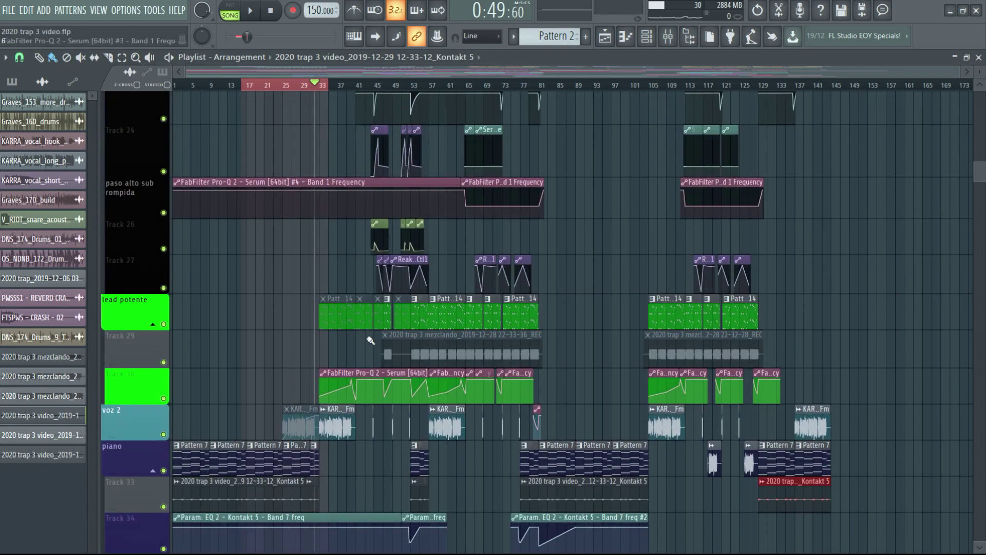
- Play the song from bar 13 and again from bar 33, checking the CPU load over the arrangement, and stop playback
scroll(366, 366, up, 5)
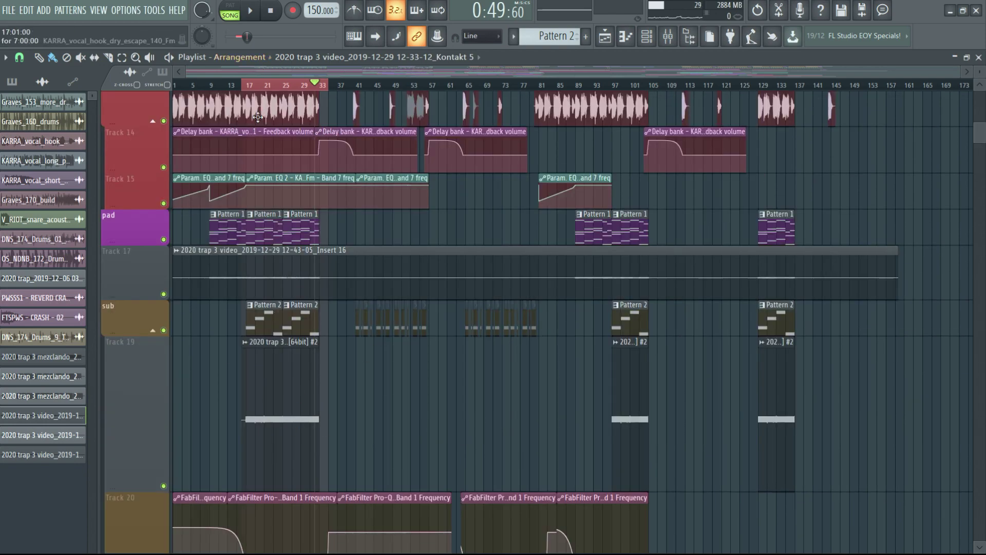
click(229, 85)
click(251, 12)
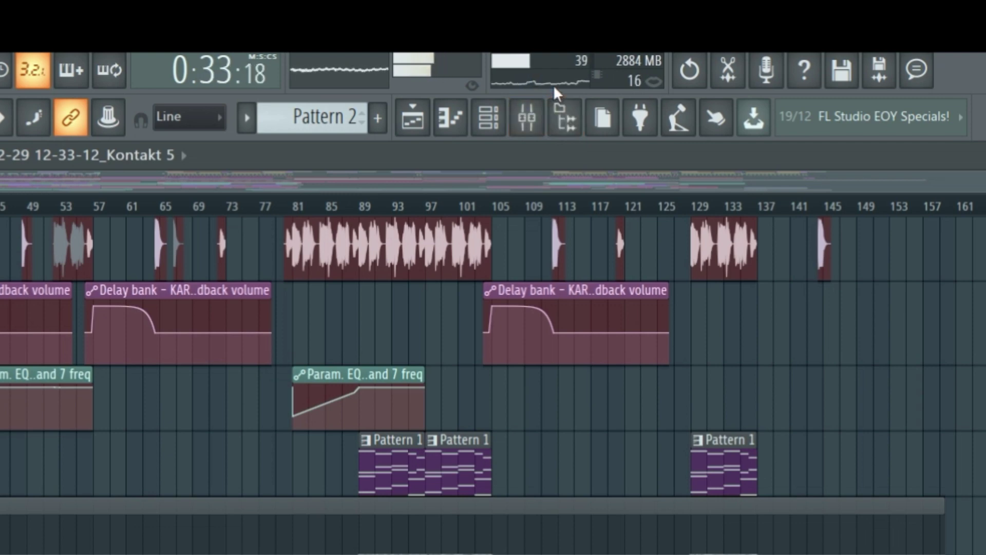
scroll(252, 426, down, 5)
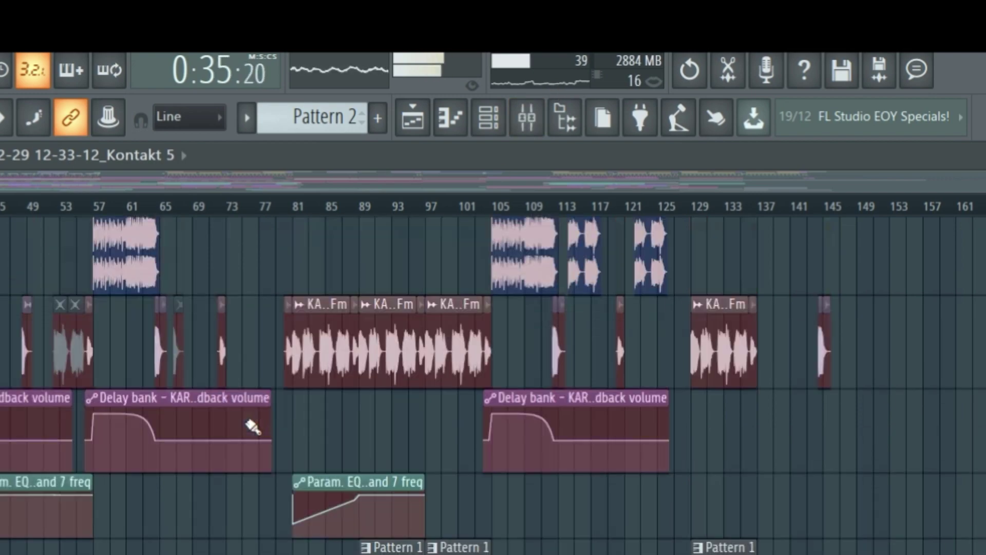
scroll(251, 425, up, 8)
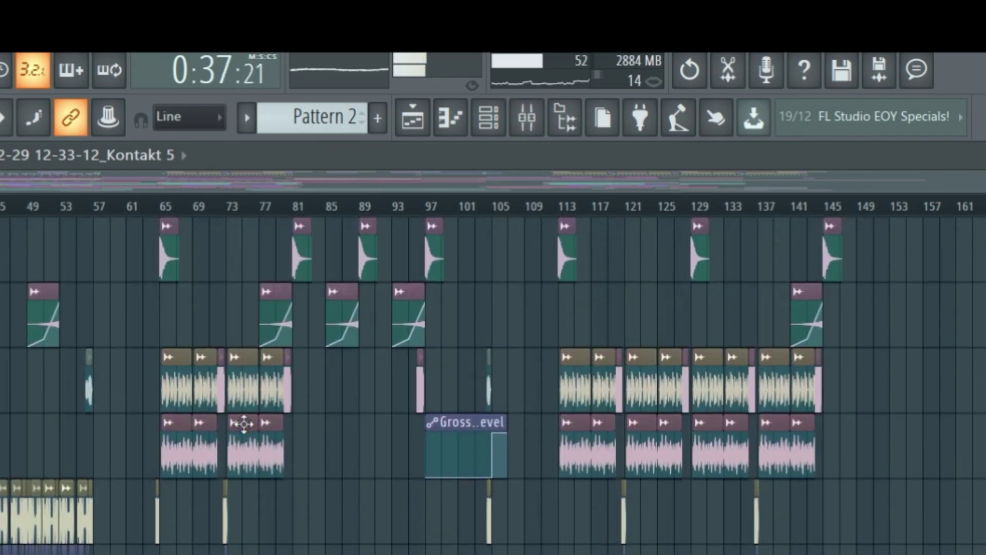
scroll(246, 426, down, 7)
scroll(247, 425, down, 10)
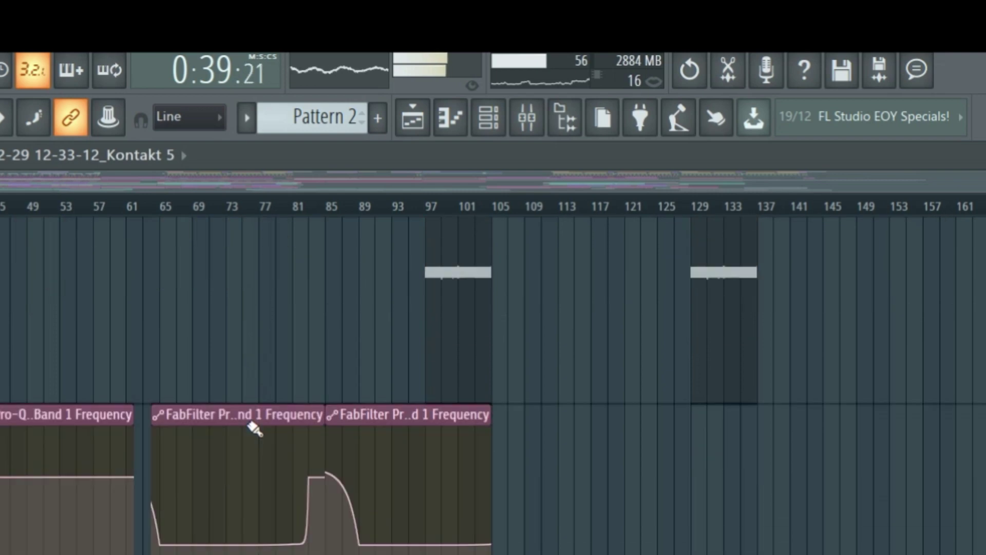
scroll(198, 416, up, 6)
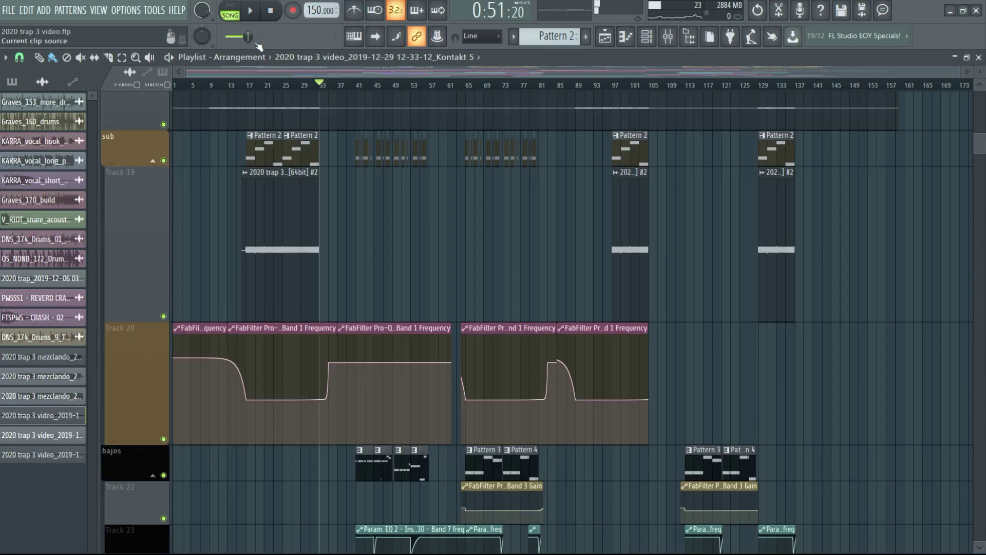
key(space)
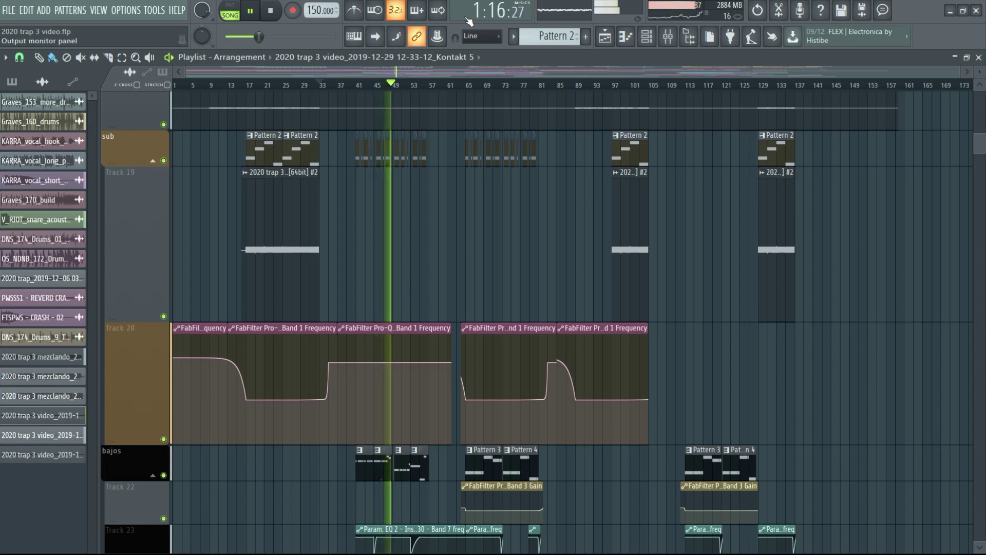
click(271, 12)
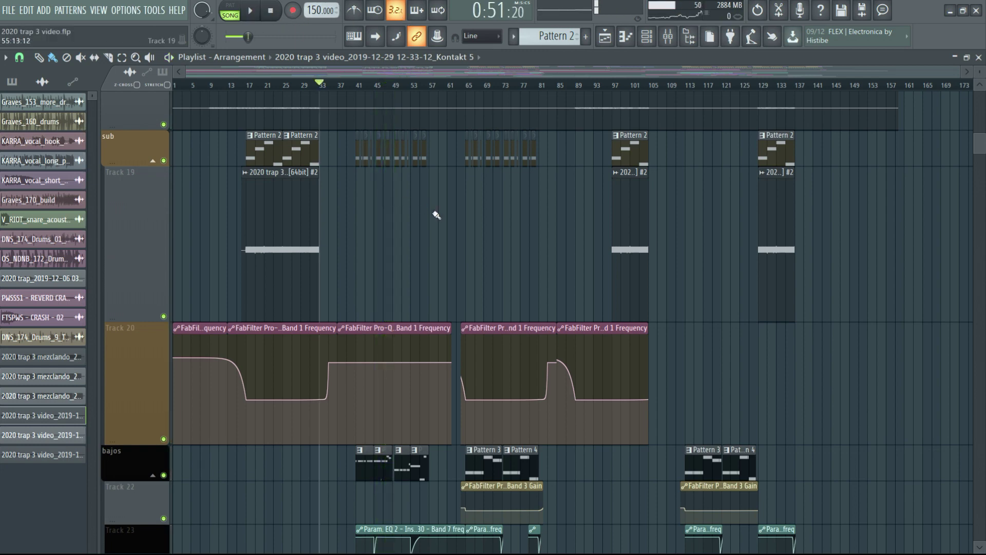
- Play the lead potente track's Pattern 14 in pattern mode and show its channels in the channel rack
scroll(438, 216, down, 4)
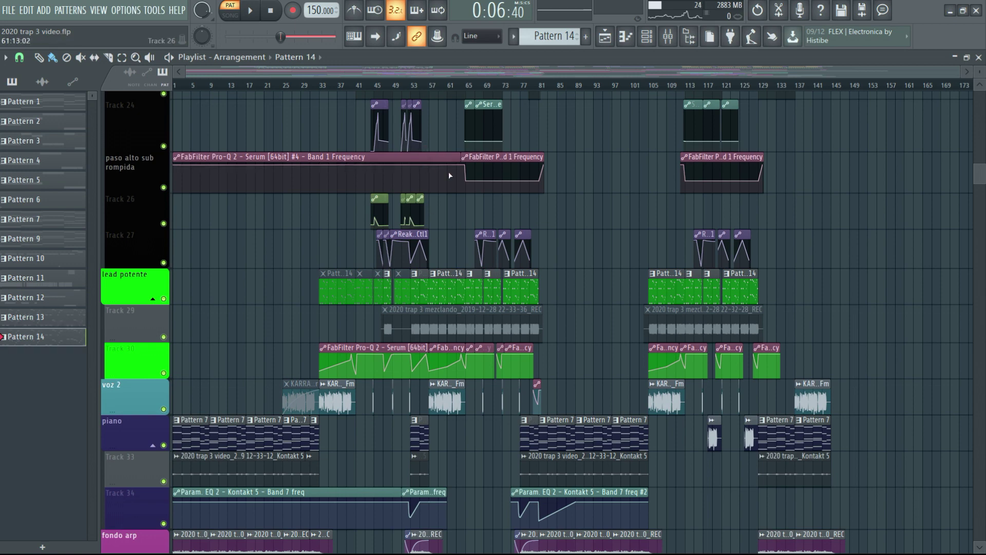
click(250, 10)
click(646, 36)
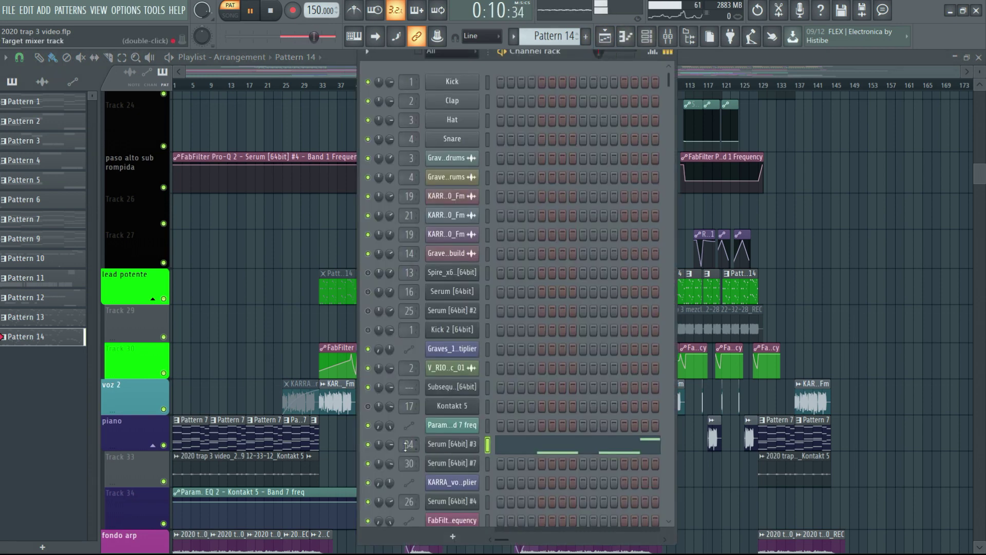
- Move the Pro-Q 2 high cut on the Serum [64bit] #3 mixer track up past 20 kHz, stop the pattern playback and close the mixer
key(F9)
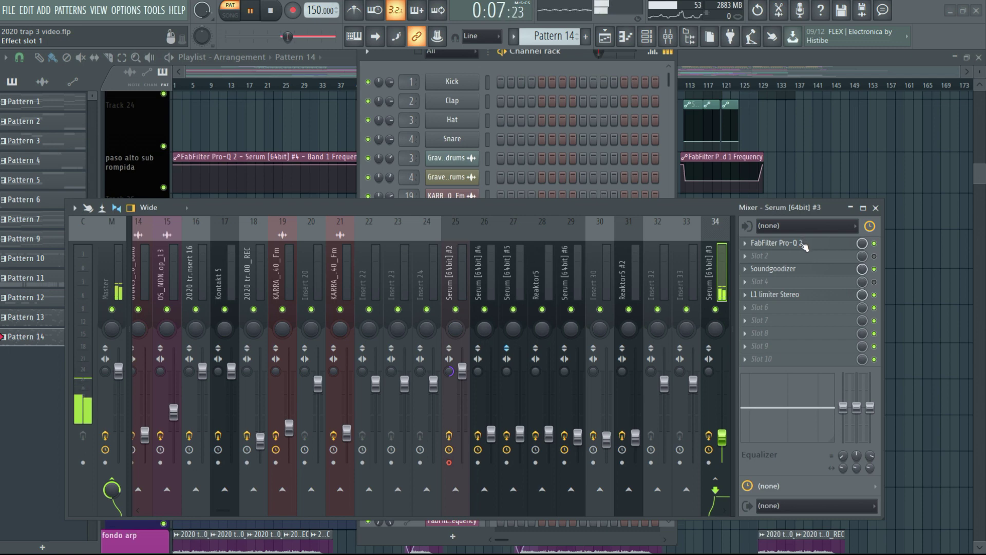
click(804, 247)
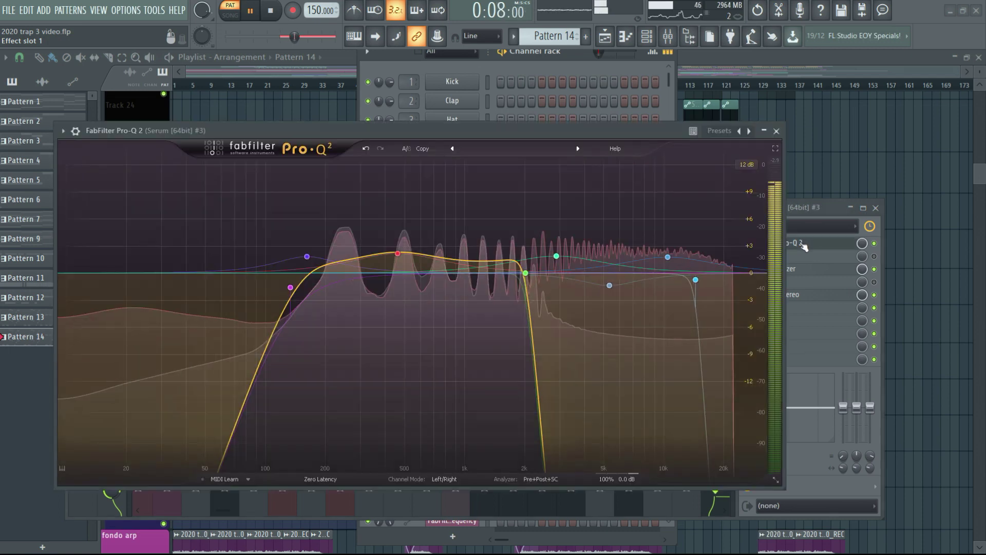
drag(589, 273, 526, 273)
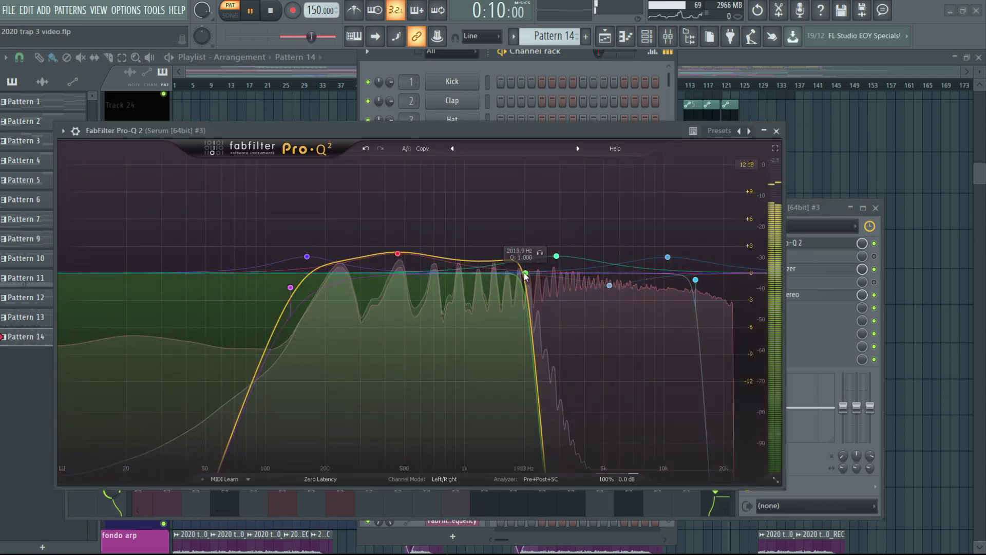
drag(483, 436, 483, 388)
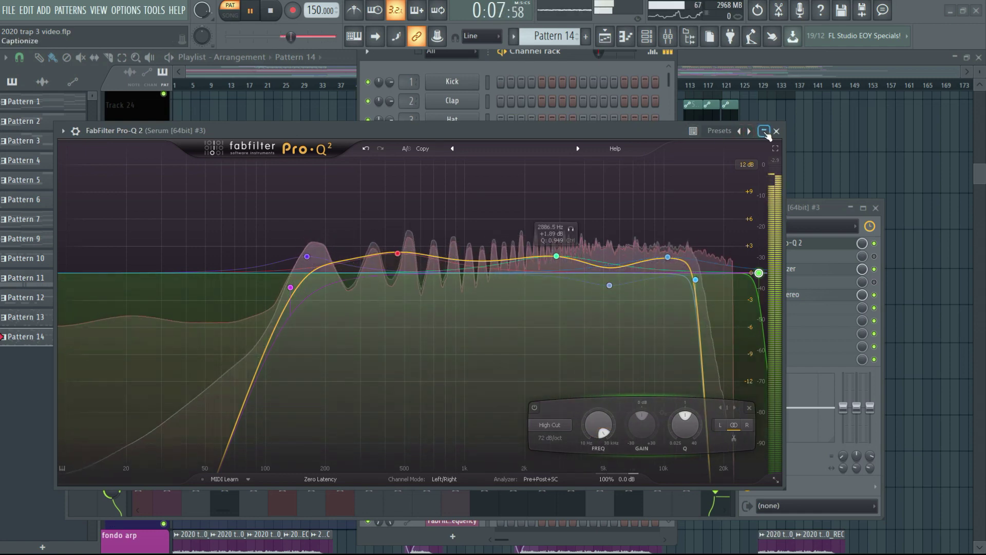
click(777, 131)
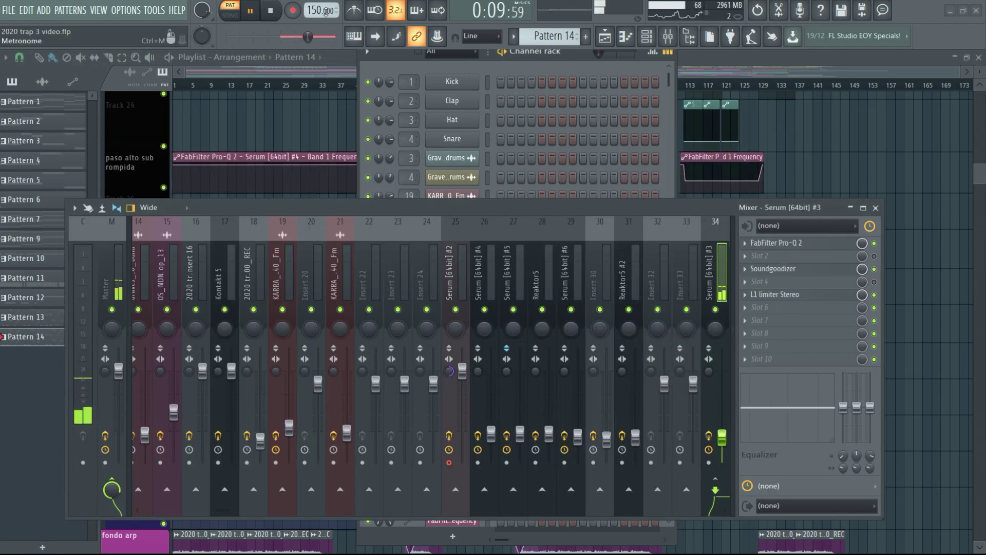
click(270, 10)
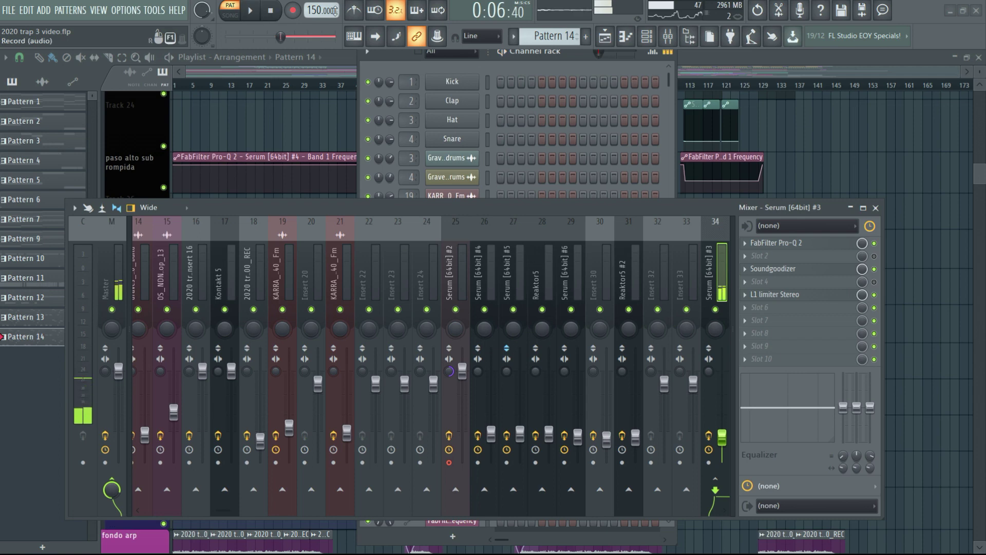
click(649, 39)
click(648, 39)
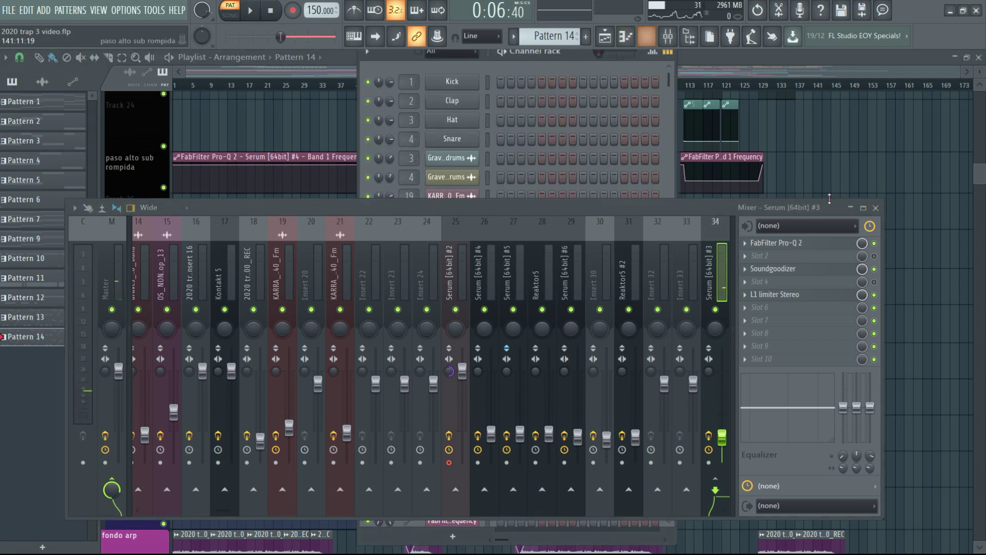
click(875, 208)
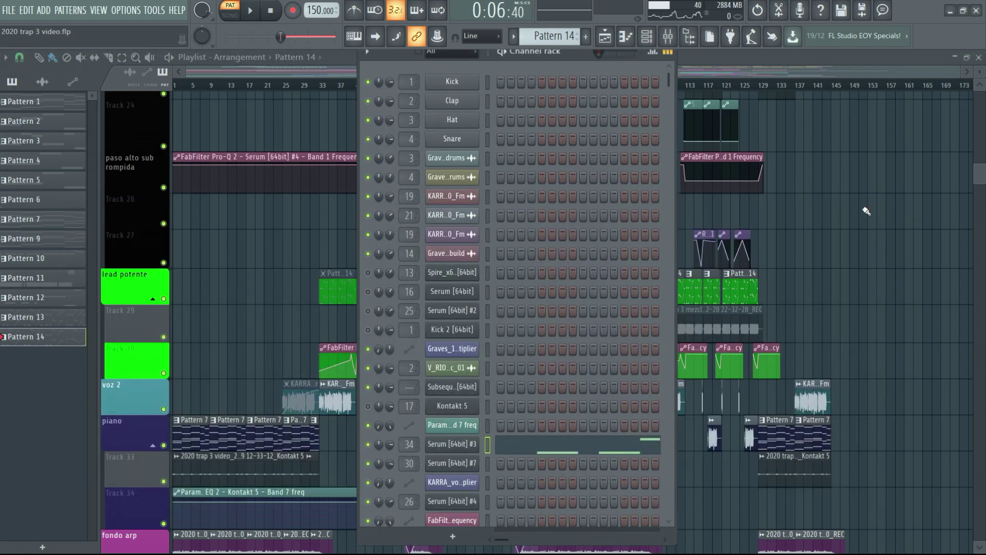
- Open the Serum [64bit] #3 channel and mark the time range from bar 45 to about bar 134 on the playlist timeline
click(452, 443)
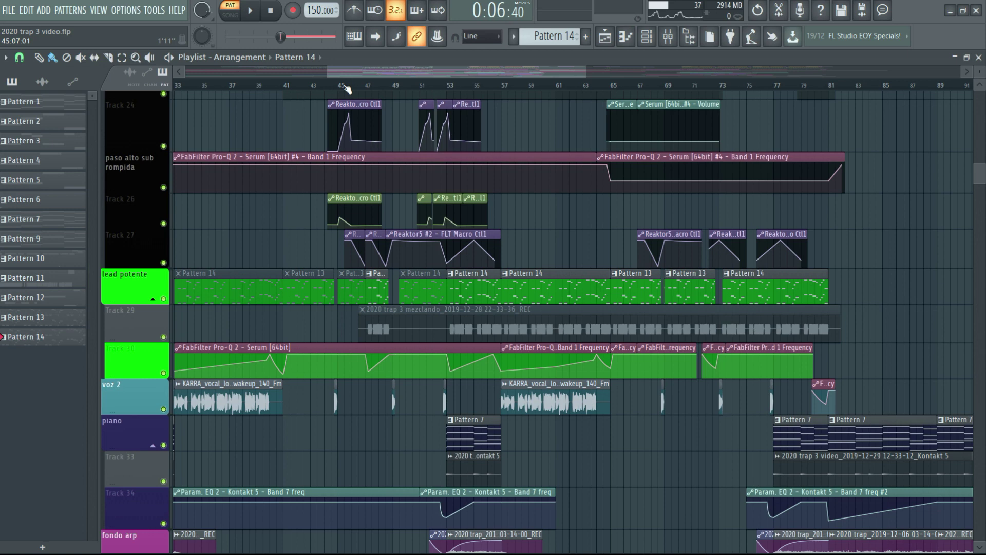
drag(343, 90, 772, 110)
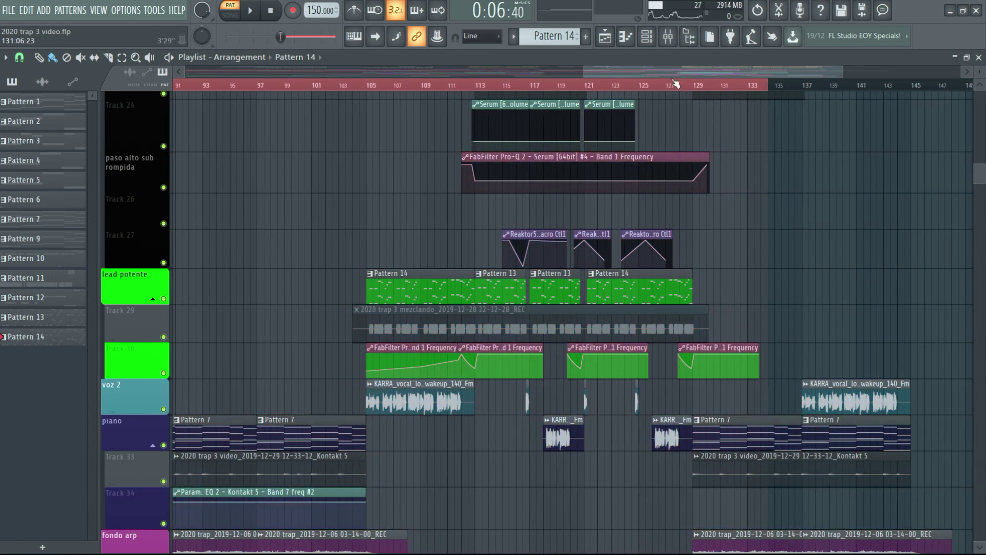
scroll(359, 95, down, 5)
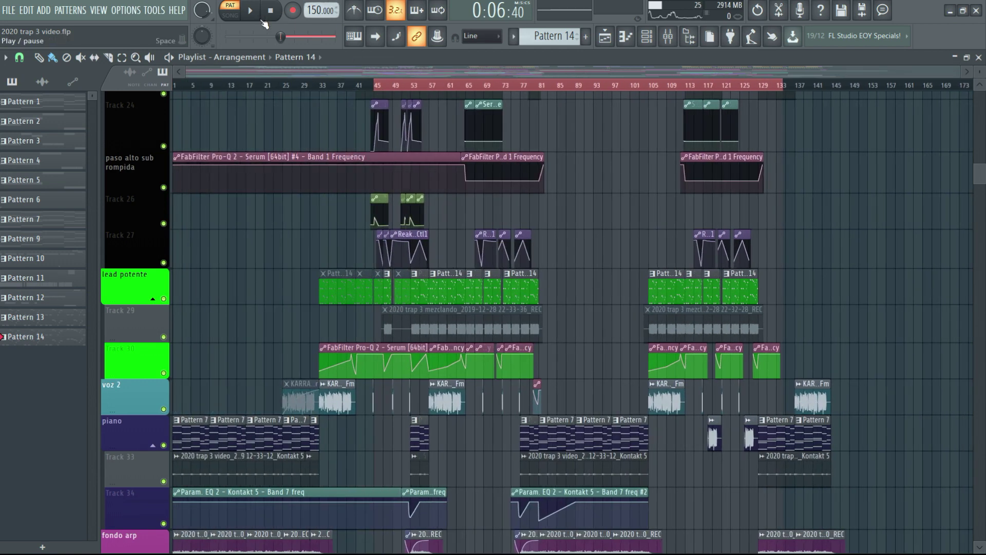
- Arm the Serum [64bit] #3 mixer track for disk recording and bypass its Pro-Q 2, Soundgoodizer and L1 limiter effects
click(667, 36)
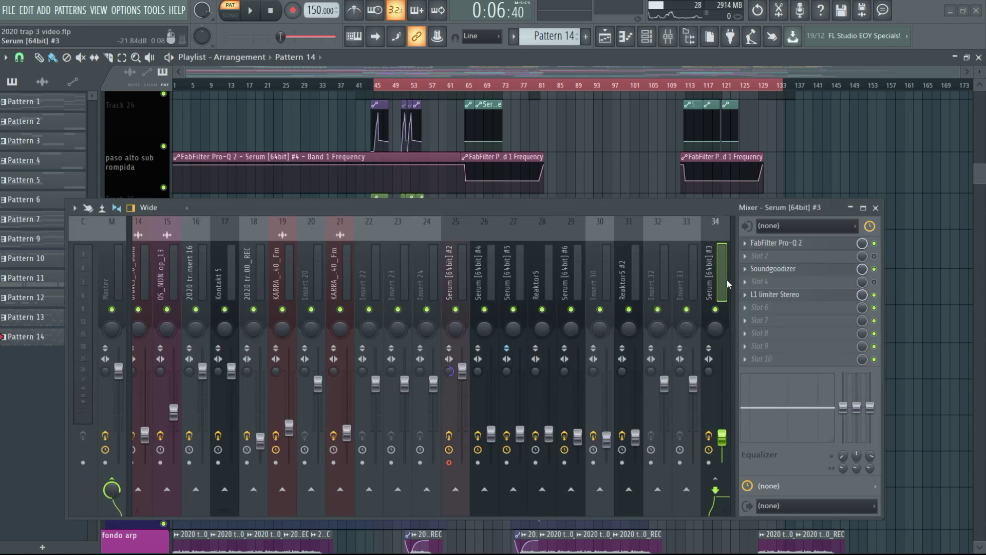
click(710, 464)
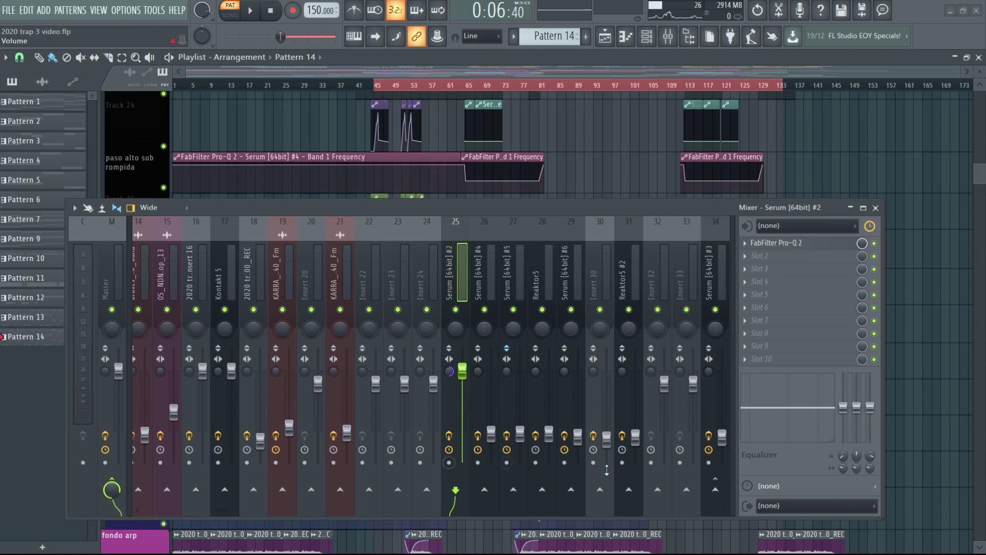
click(709, 463)
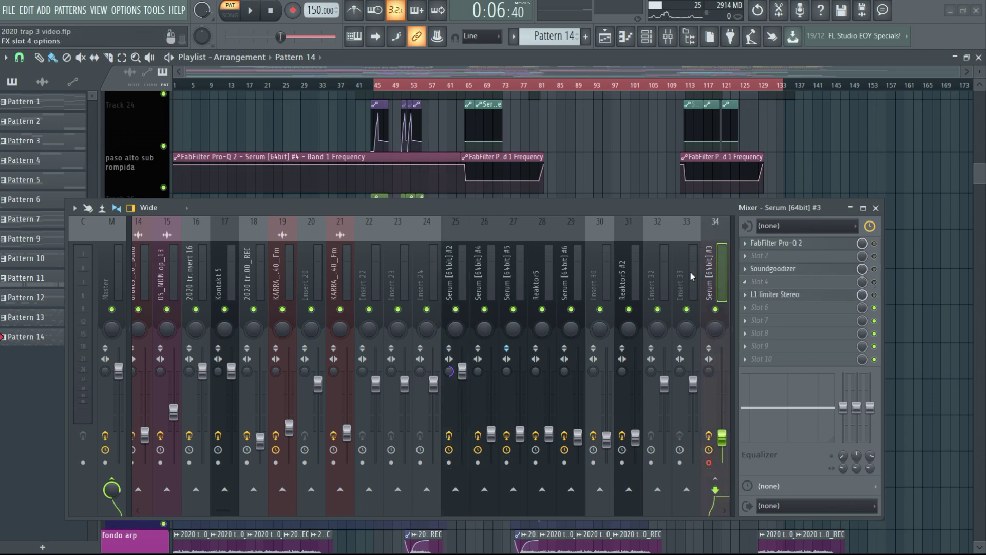
click(74, 207)
mouse_move(123, 220)
click(213, 221)
right_click(214, 221)
key(Escape)
- Switch to song mode, render the armed Serum [64bit] #3 mixer track to a wave file over the song selection, and close the mixer
click(229, 15)
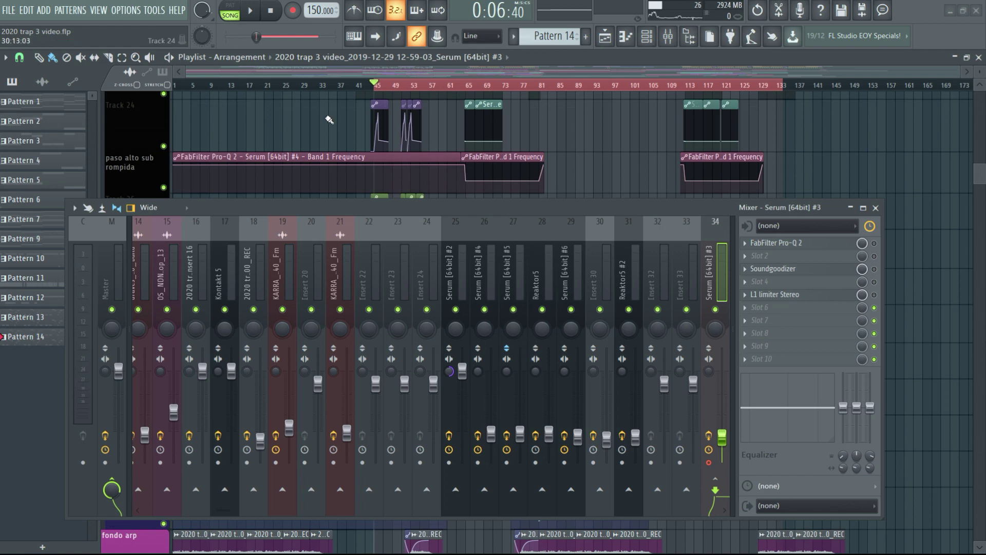
click(231, 16)
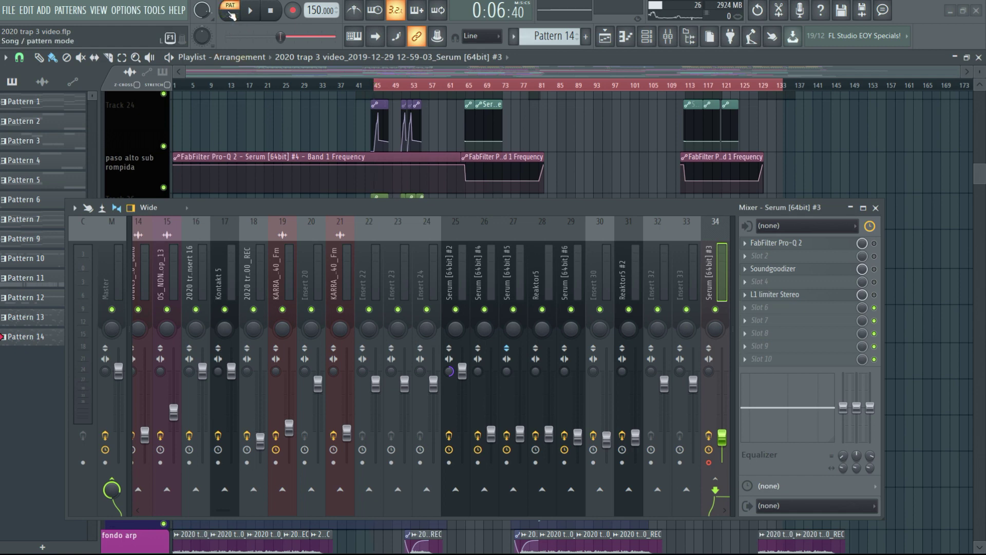
click(231, 15)
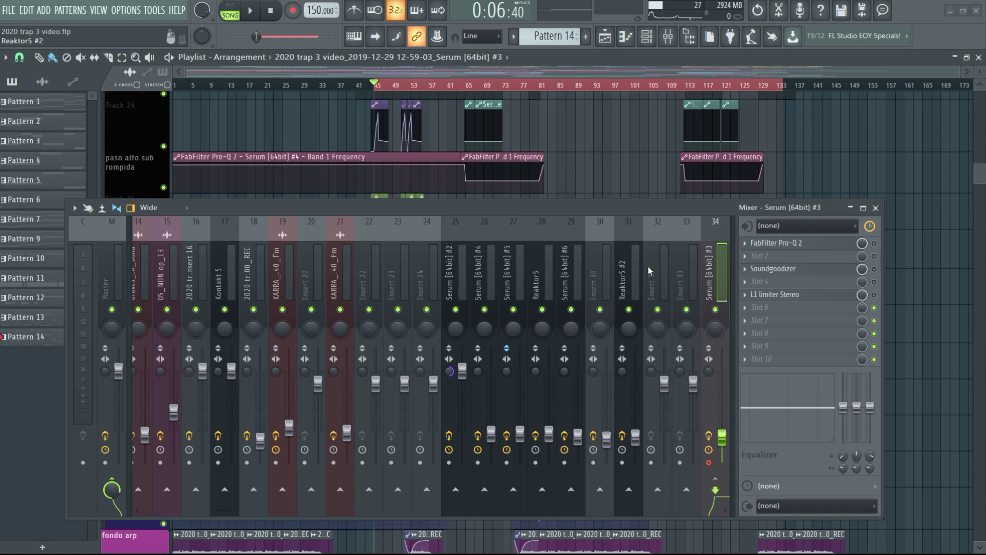
click(74, 208)
mouse_move(170, 215)
click(232, 222)
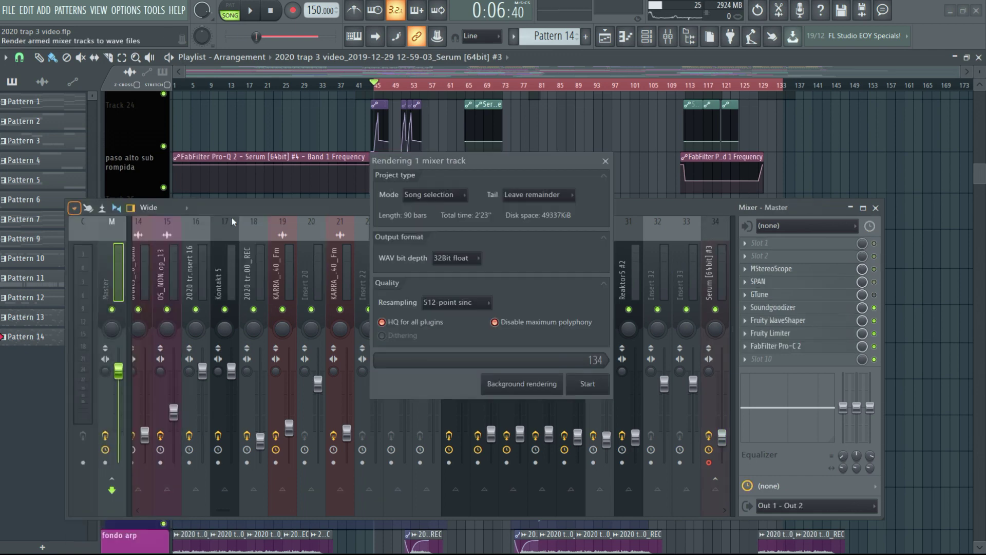
click(586, 383)
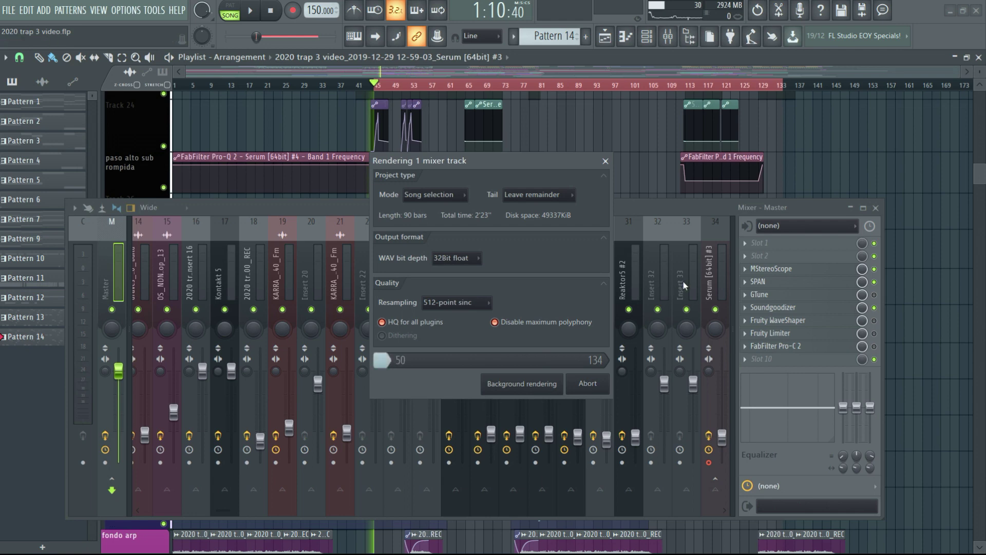
click(876, 208)
- Insert an empty track below lead potente and place the rendered Serum [64bit] #3 audio clip on it, starting at bar 45
scroll(383, 424, up, 7)
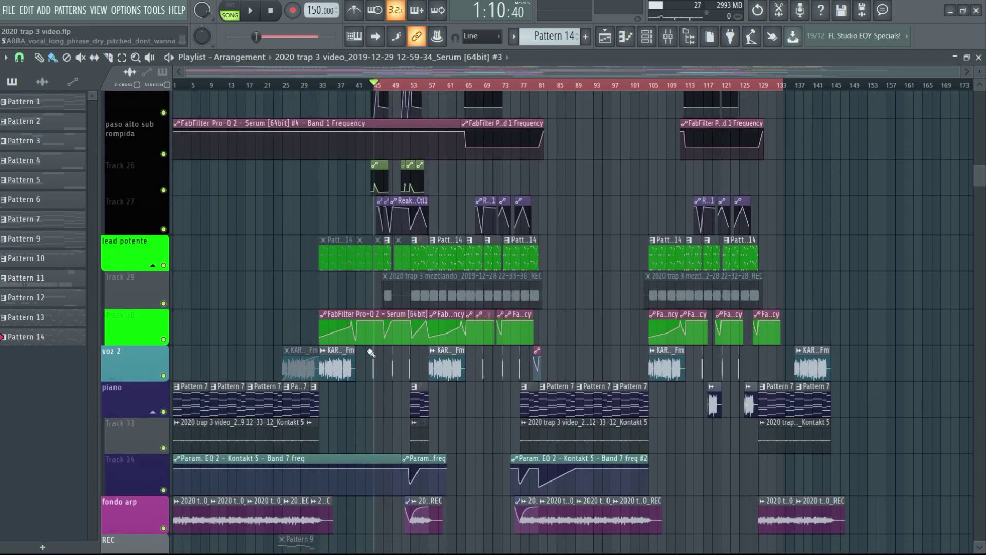
right_click(131, 288)
click(168, 482)
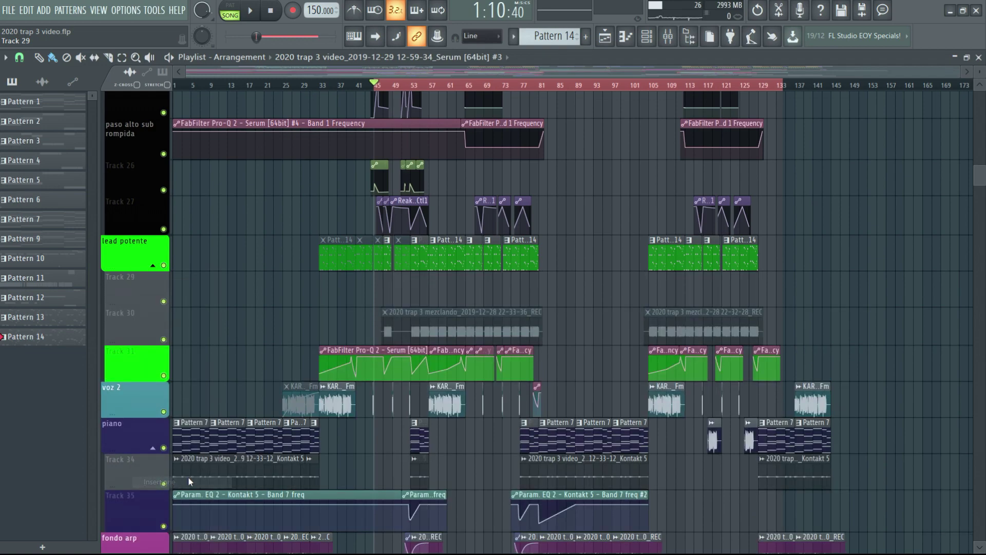
scroll(188, 477, down, 3)
drag(346, 441, 445, 273)
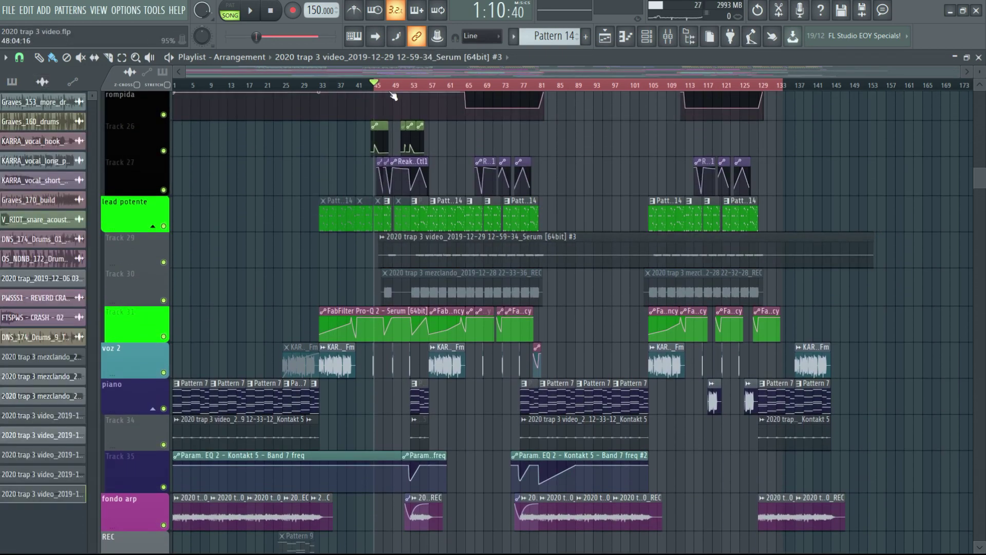
scroll(445, 272, up, 8)
drag(436, 258, 425, 259)
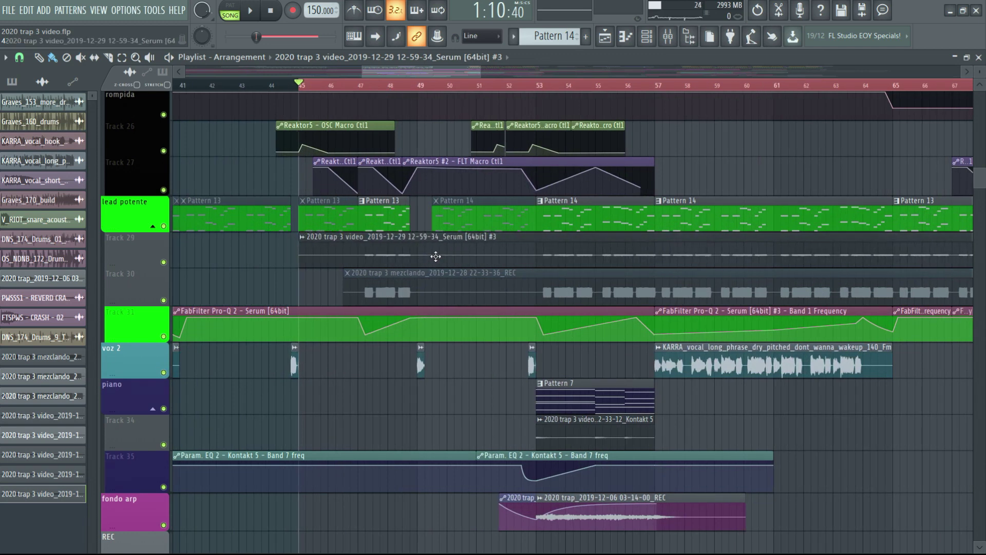
- Enable Smart disable for the Serum [64bit] #3 instrument and return to the playlist
double_click(425, 259)
click(441, 295)
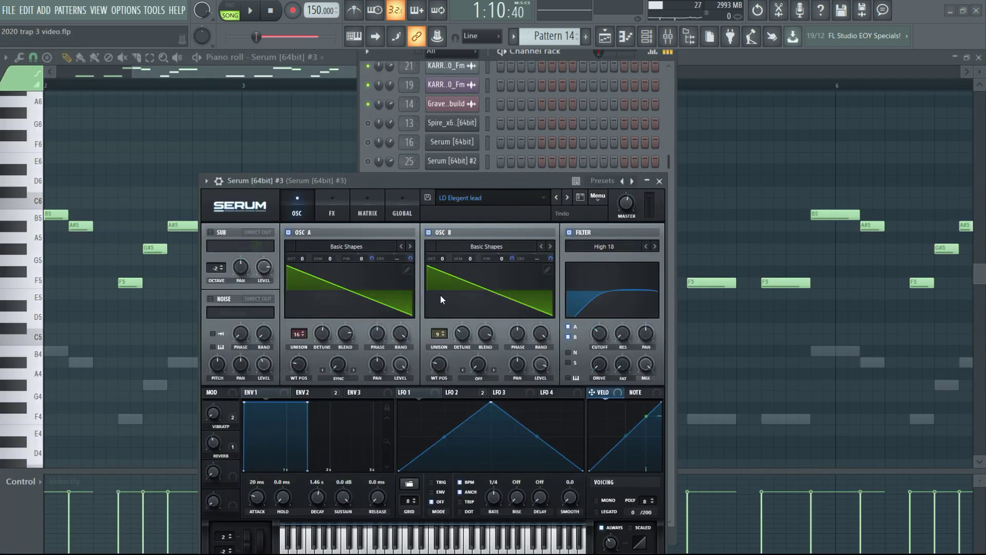
click(206, 180)
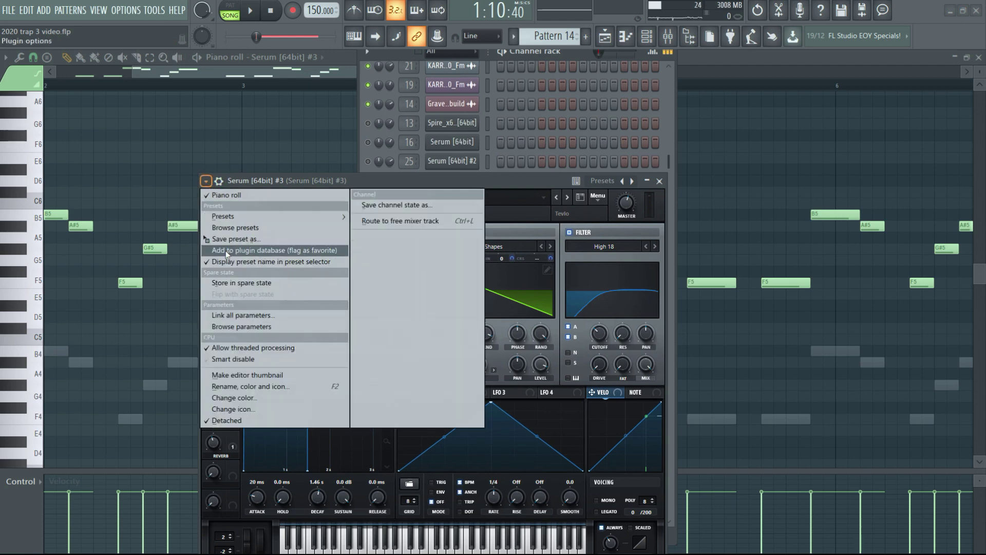
click(252, 359)
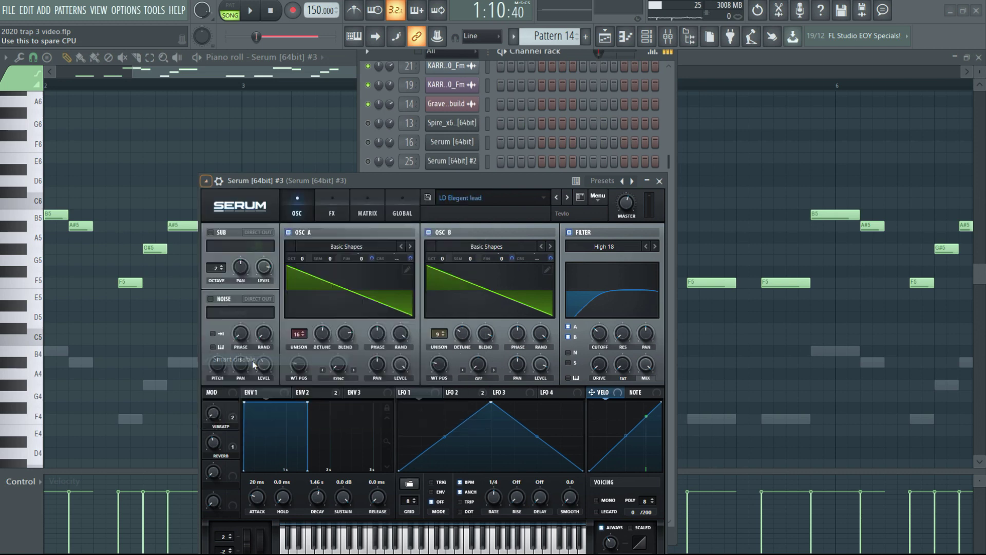
click(659, 181)
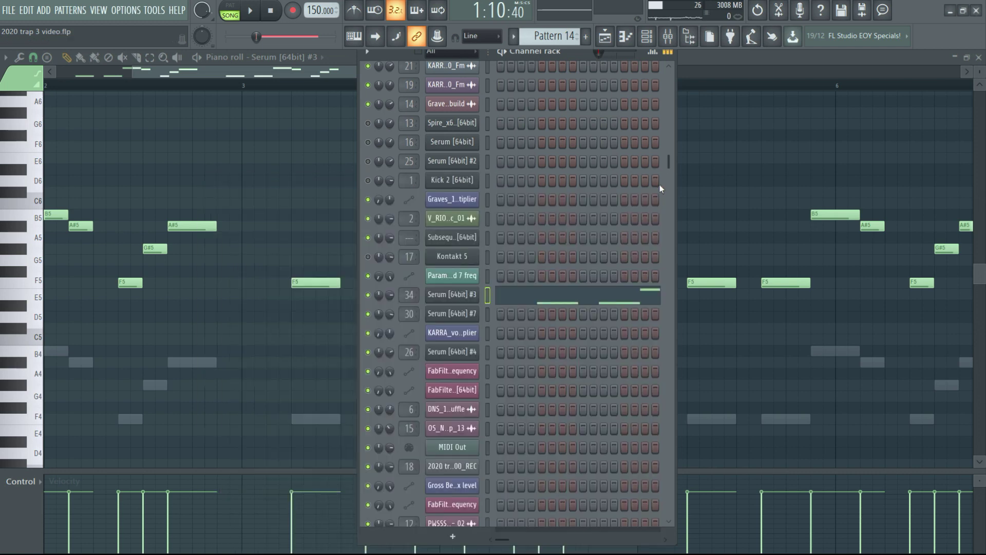
click(604, 36)
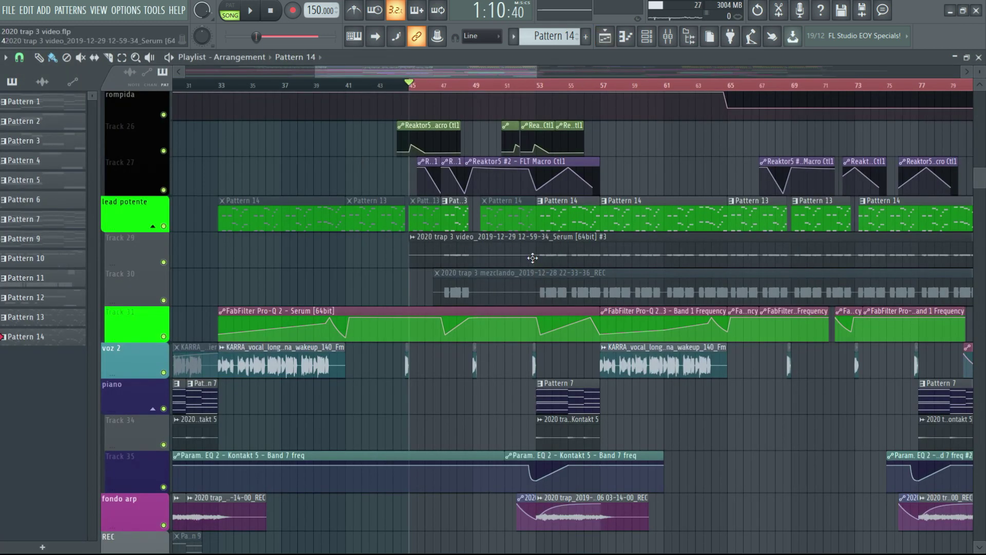
- Route the rendered Serum [64bit] #3 audio clip to mixer track 34 and re-enable that track's Pro-Q 2, Soundgoodizer and L1 limiter effects
double_click(437, 244)
drag(439, 177, 440, 149)
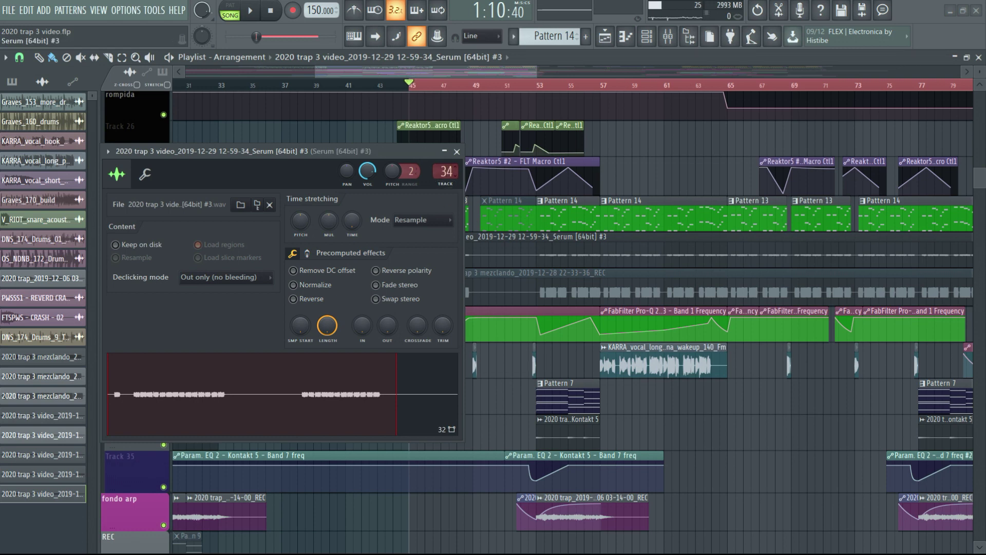
double_click(454, 189)
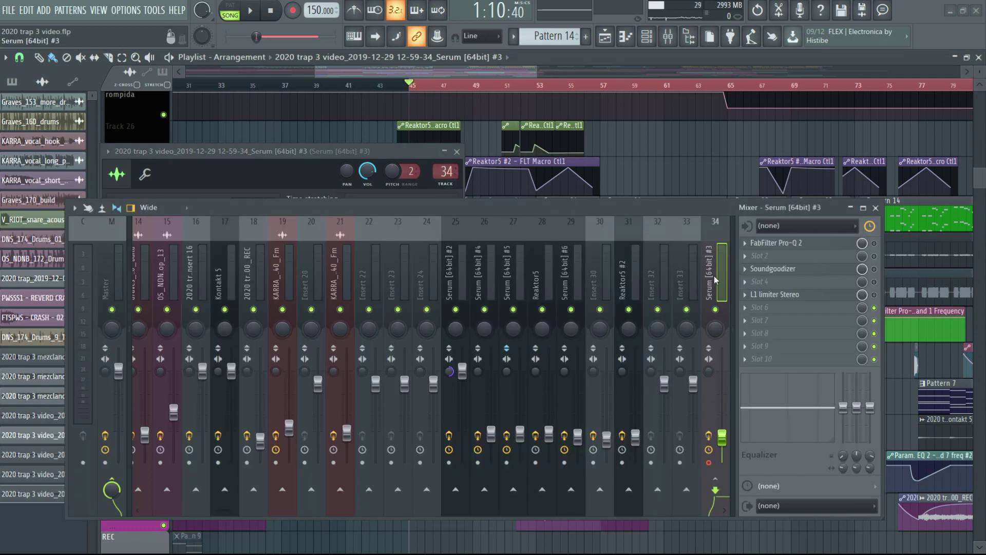
right_click(717, 280)
right_click(722, 284)
right_click(723, 284)
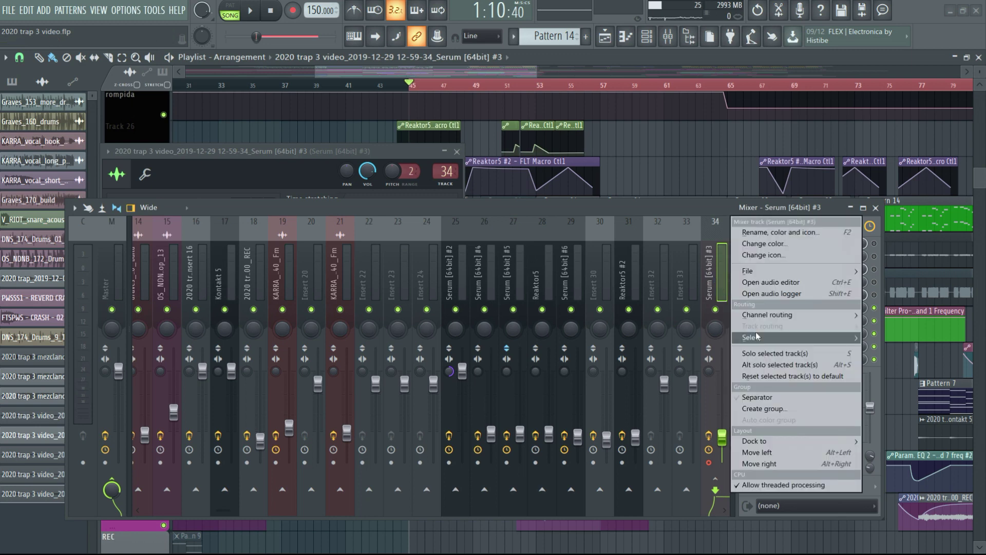
mouse_move(768, 315)
click(665, 319)
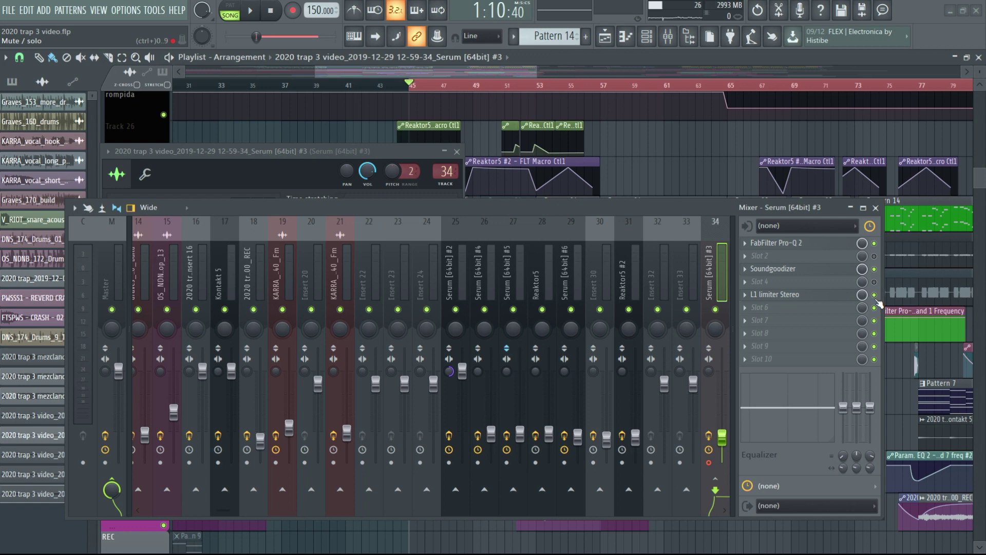
- Reset the volume fader of the Serum [64bit] #3 mixer track to its default and close the mixer
right_click(722, 439)
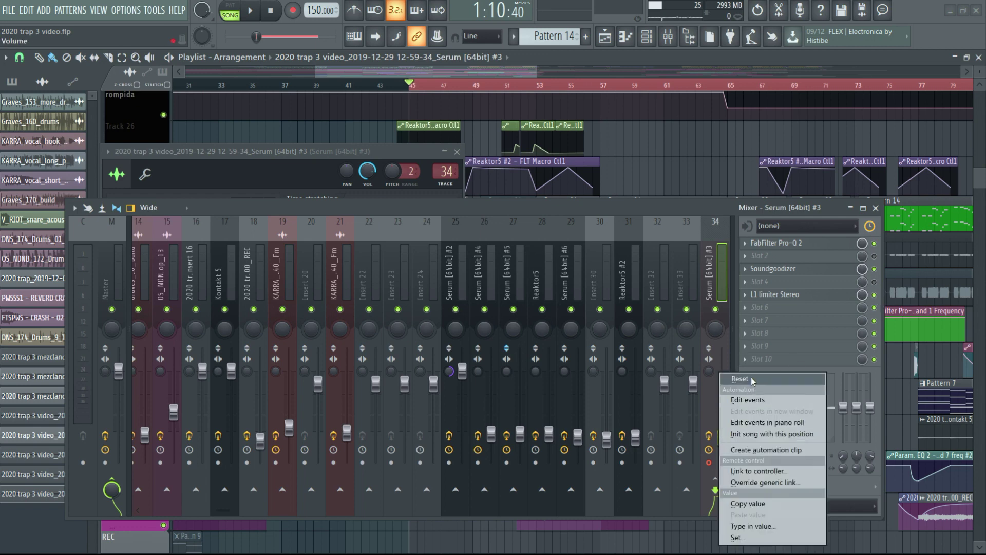
click(752, 380)
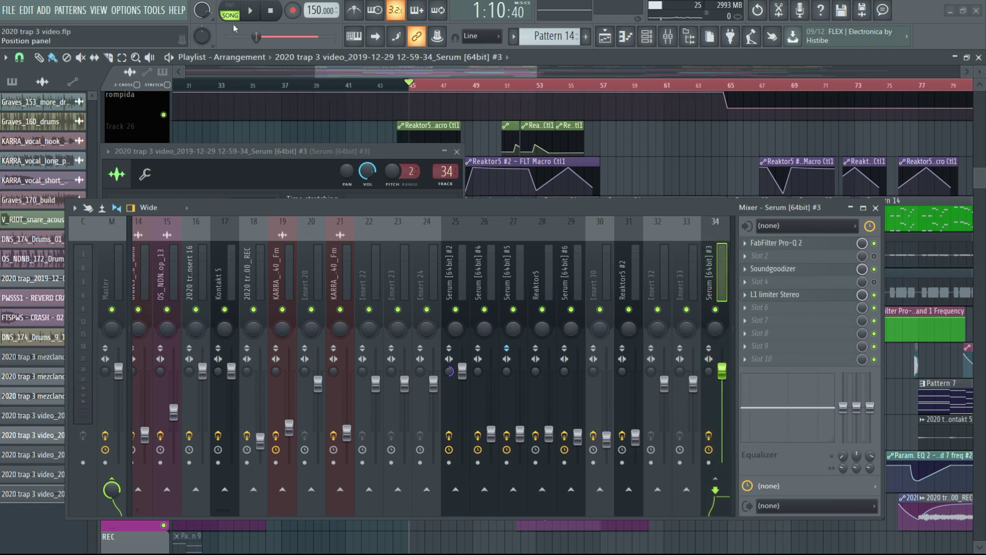
click(875, 208)
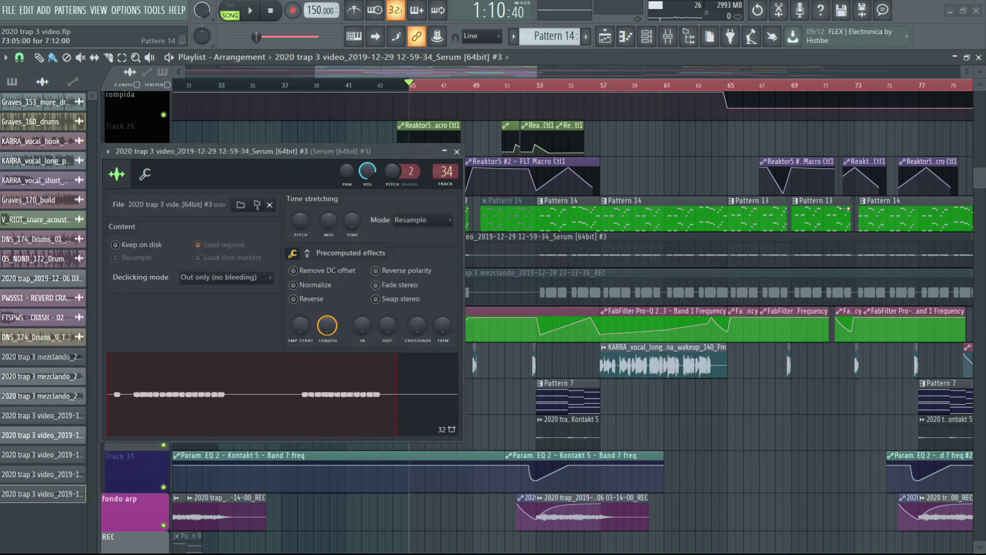
- Mute the Serum [64bit] #3 instrument channel, then play the song from bar 45 to check the rendered lead and stop playback
click(647, 36)
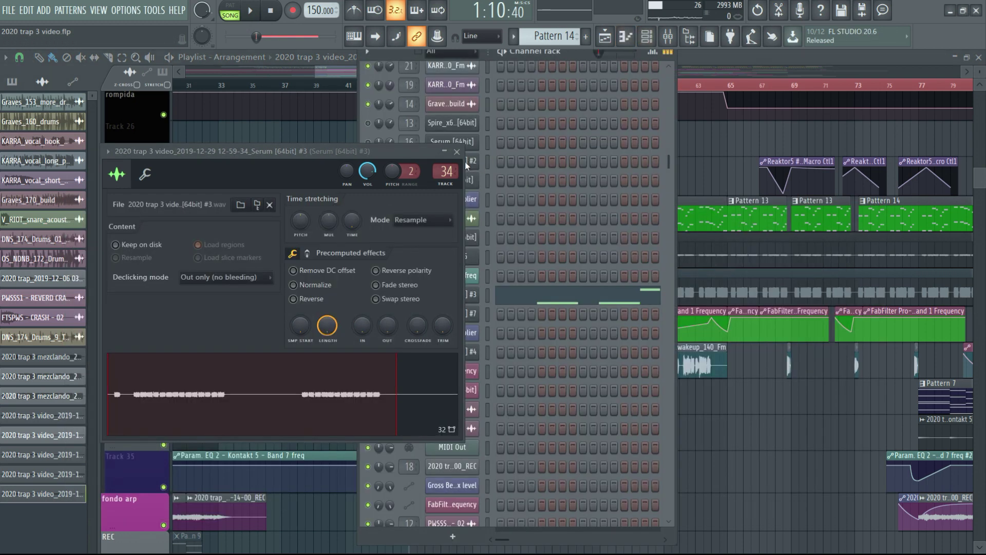
click(457, 152)
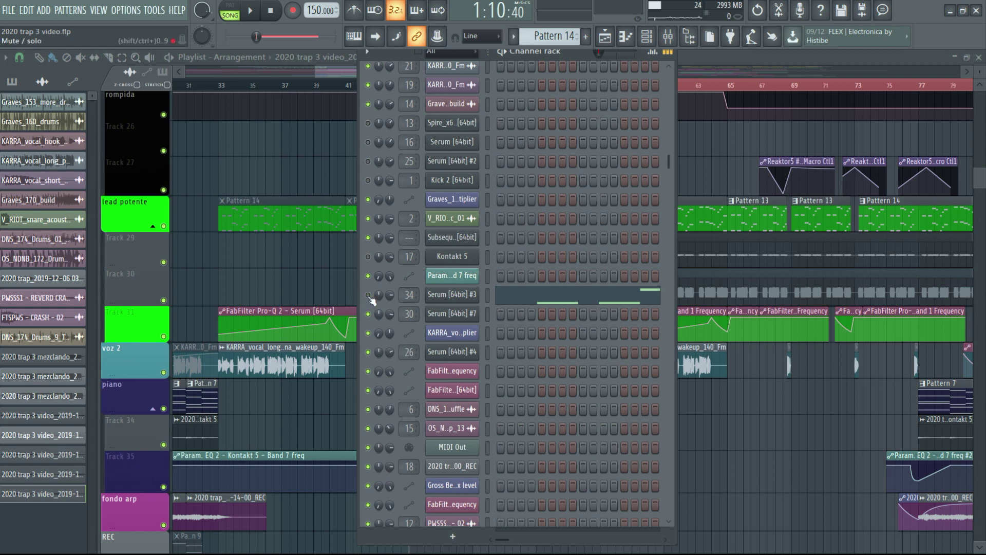
click(605, 37)
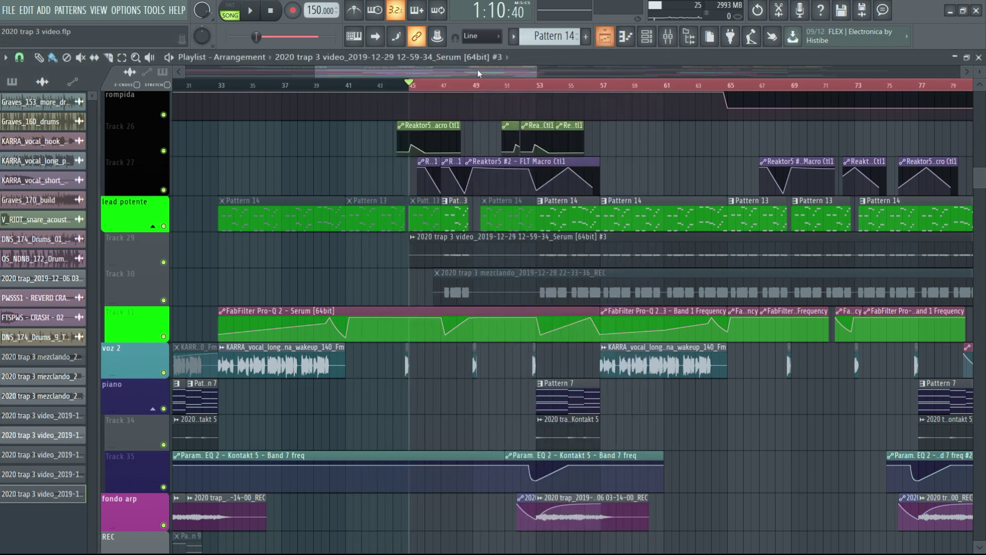
click(260, 15)
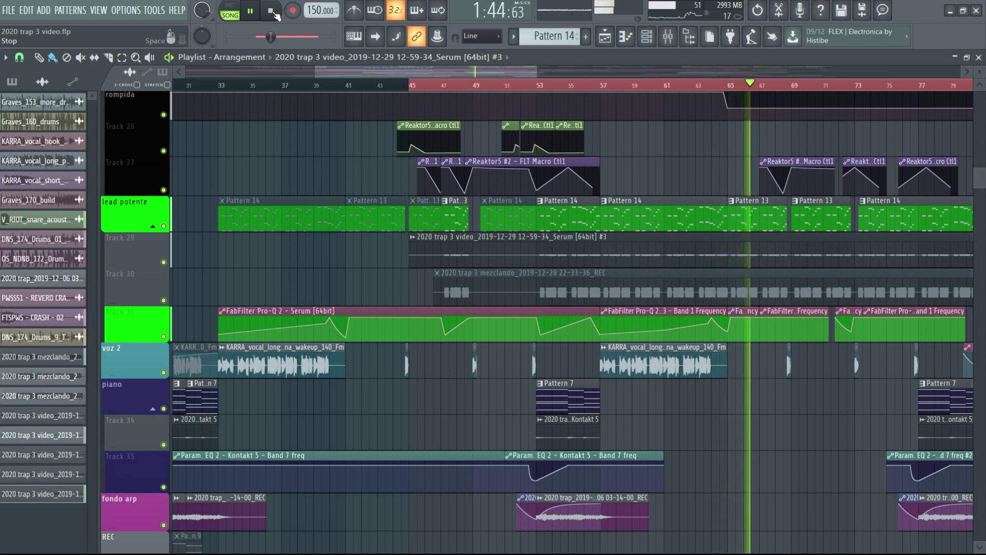
click(273, 13)
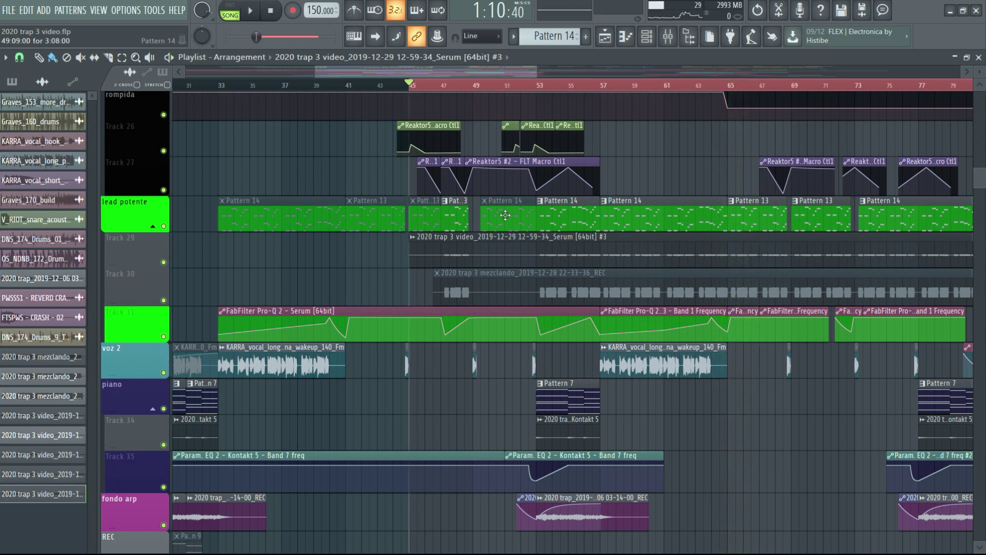